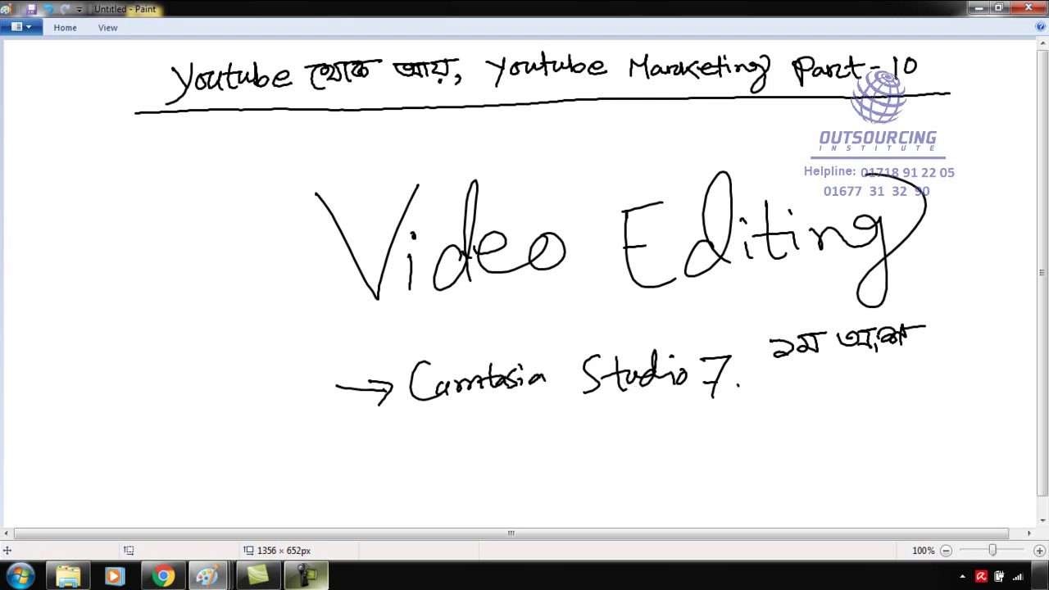
Step: Examine the camtasia installer package in the 1. Camtasia Software folder and minimize the open windows to show the desktop
left_click(68, 578)
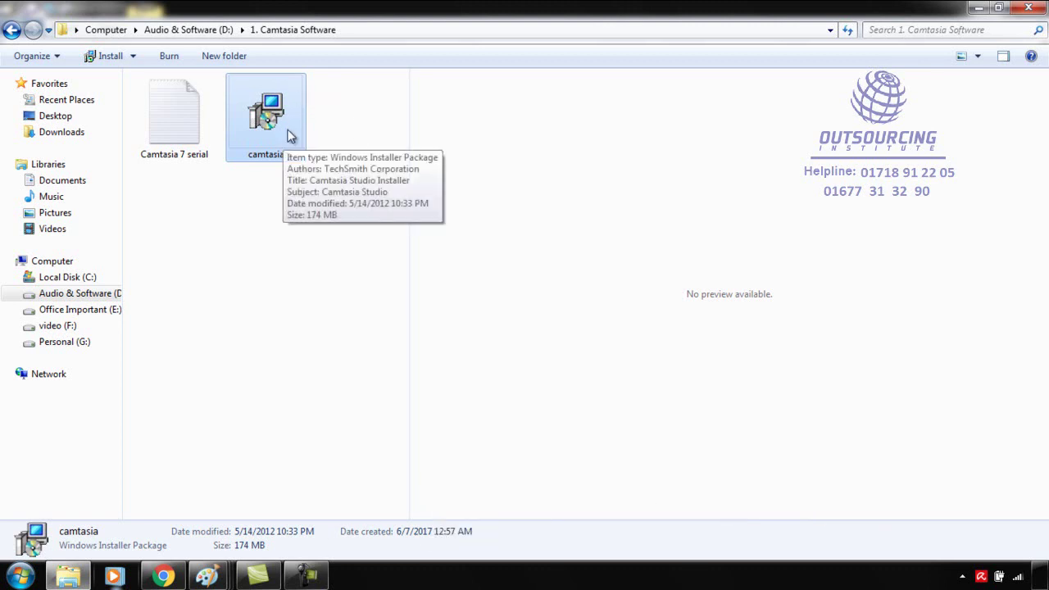
left_click(977, 8)
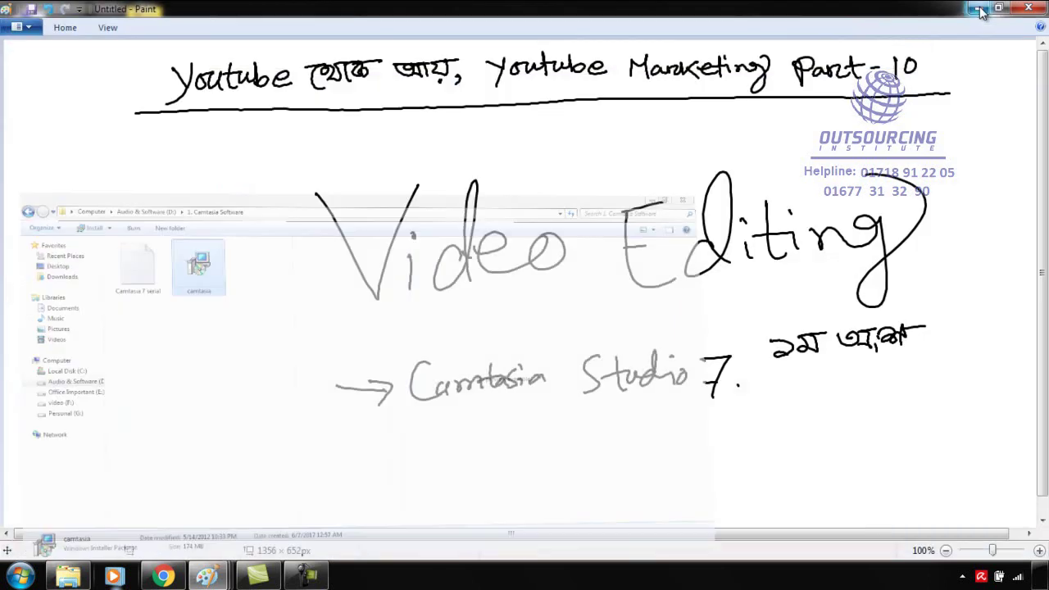
left_click(977, 8)
Step: Locate Camtasia Studio 7 on the desktop and among the installed programs, and switch to its open window
left_click(385, 283)
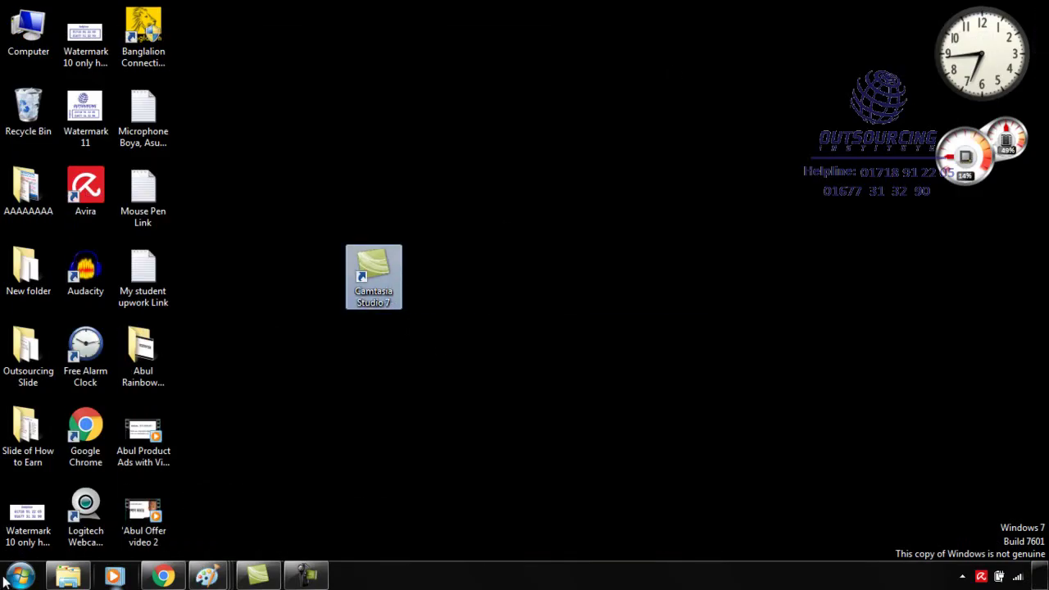
left_click(35, 575)
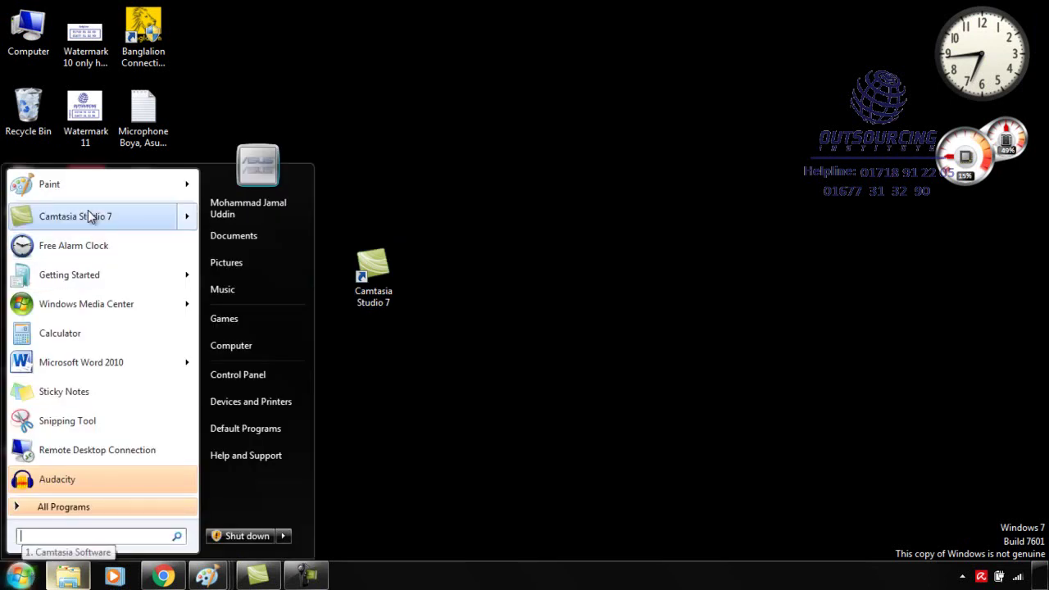
mouse_move(113, 215)
left_click(569, 116)
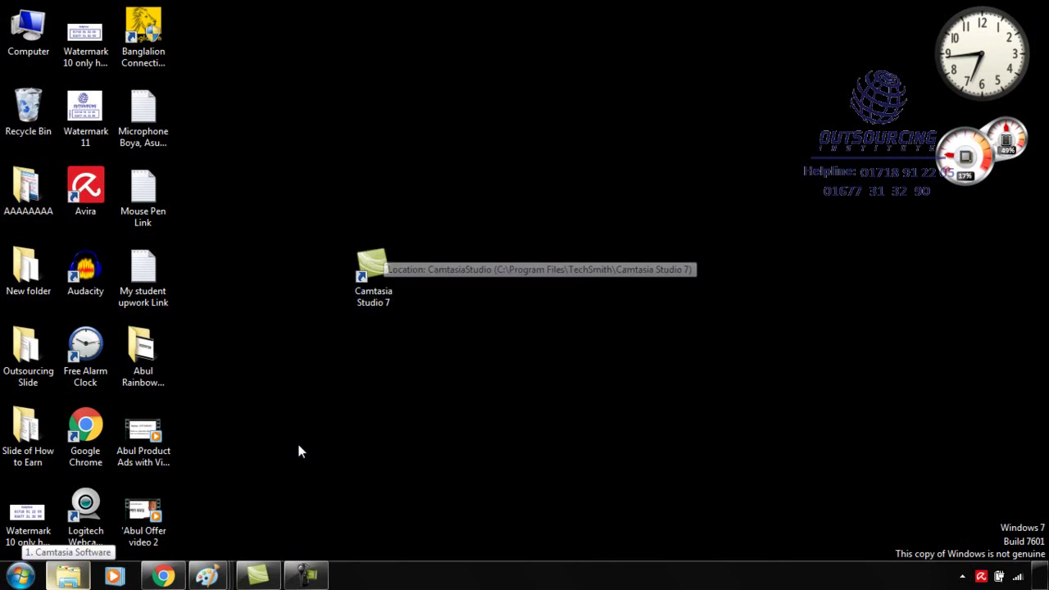
left_click(261, 571)
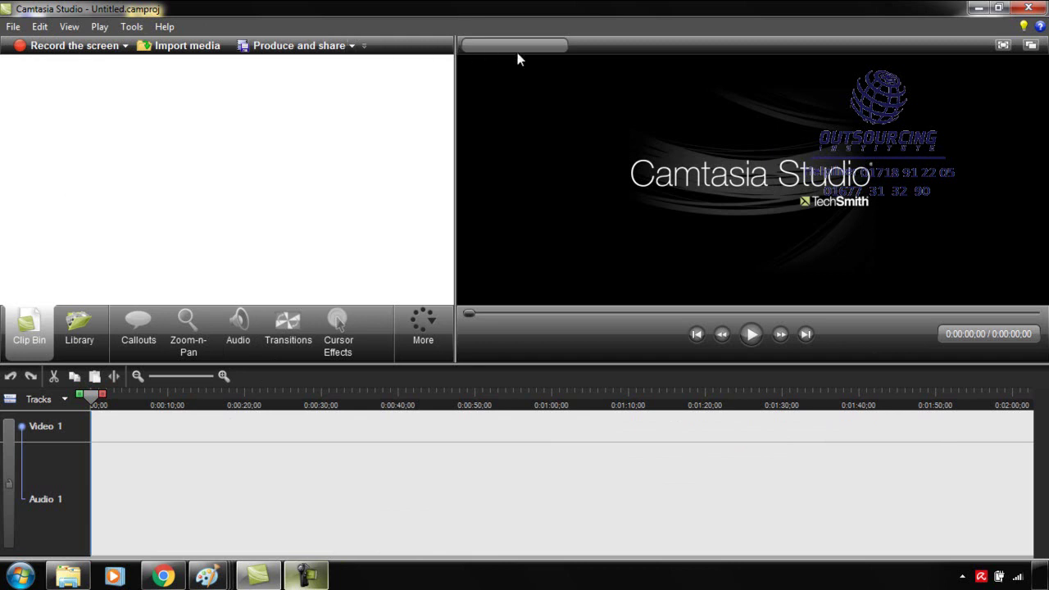
Step: Examine the File through Help commands, the additional editing tools and the track types available for the timeline
mouse_move(517, 52)
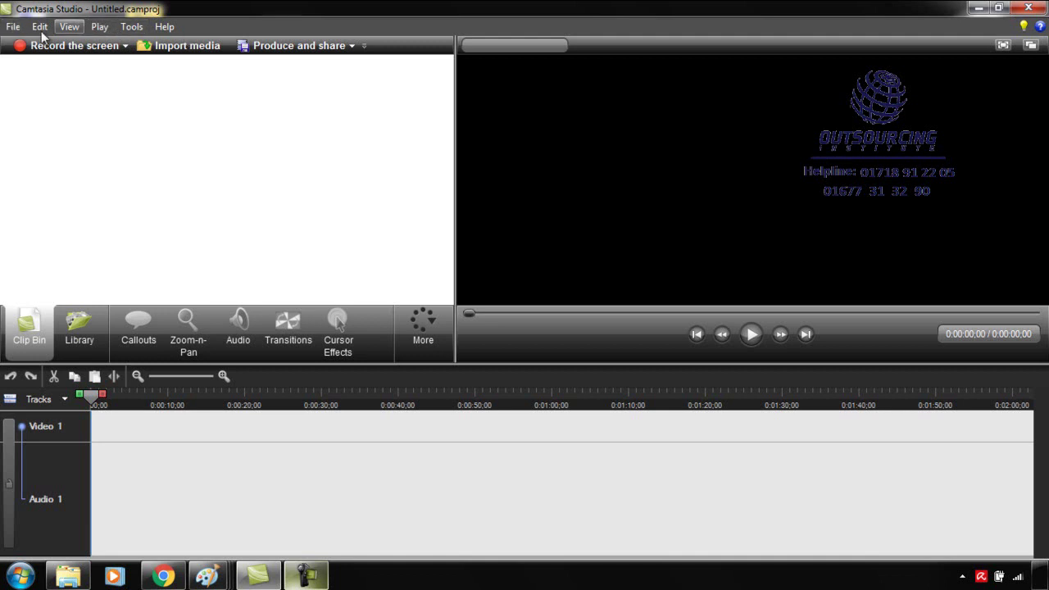
left_click(14, 27)
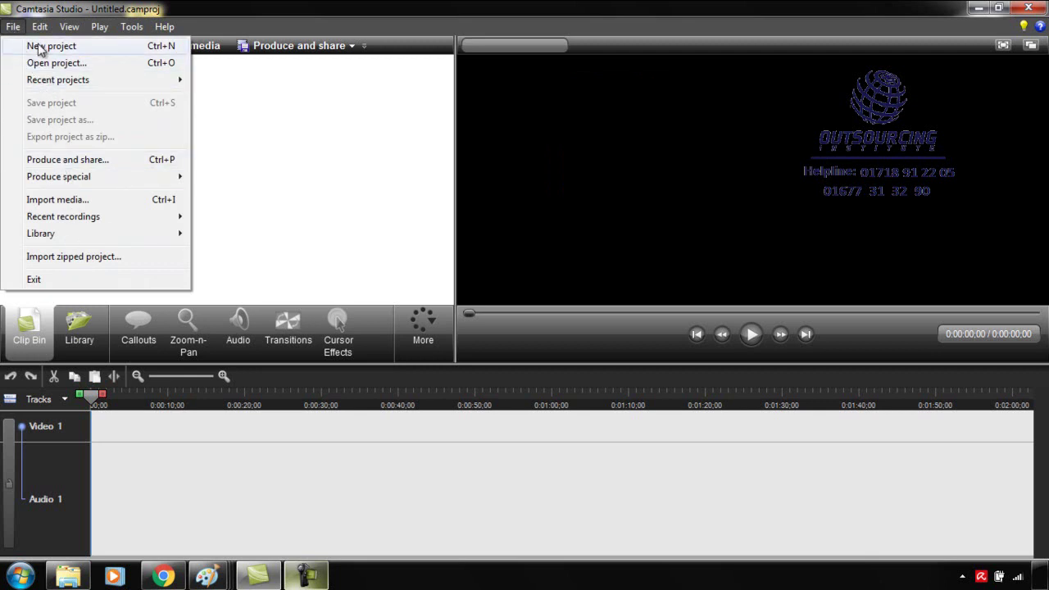
mouse_move(38, 28)
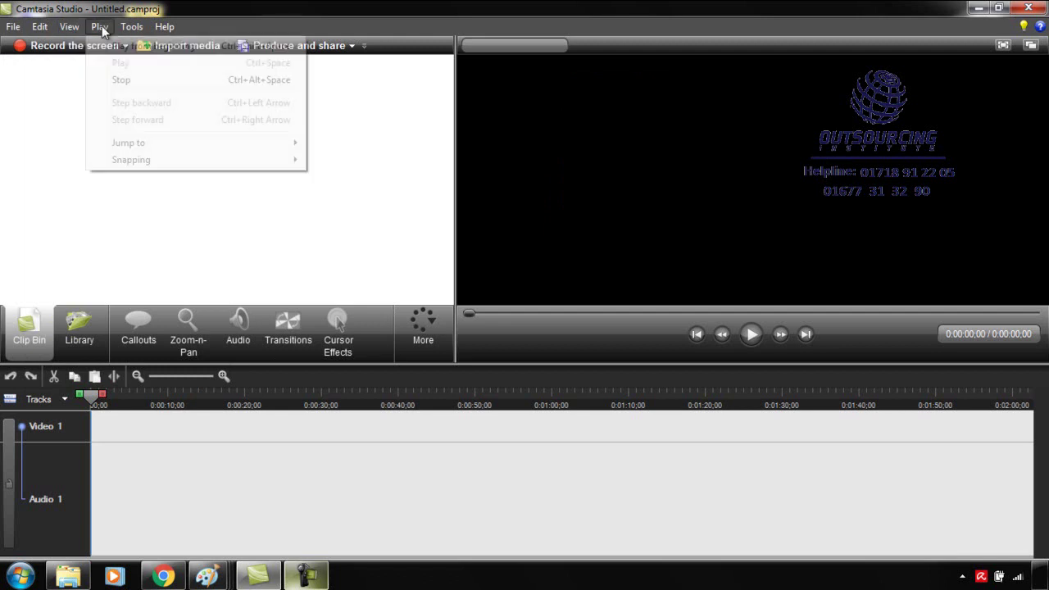
mouse_move(133, 28)
mouse_move(166, 30)
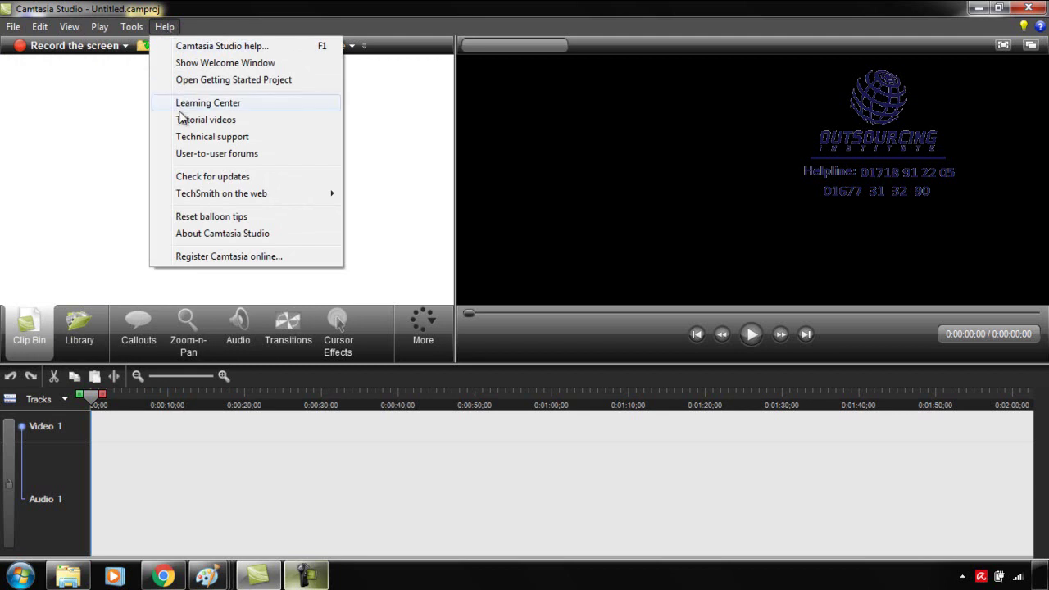
left_click(68, 111)
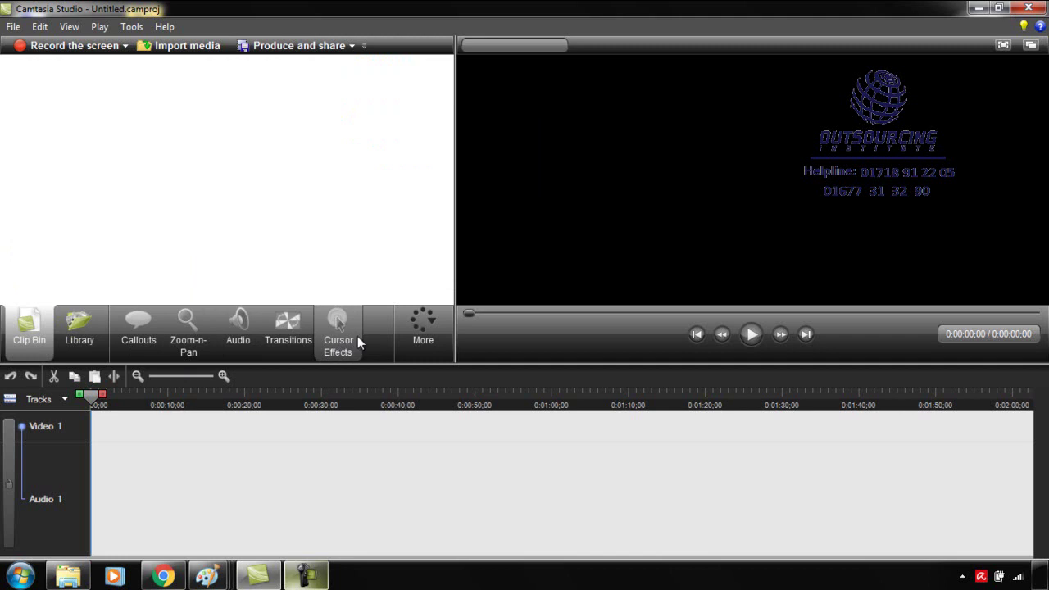
left_click(419, 336)
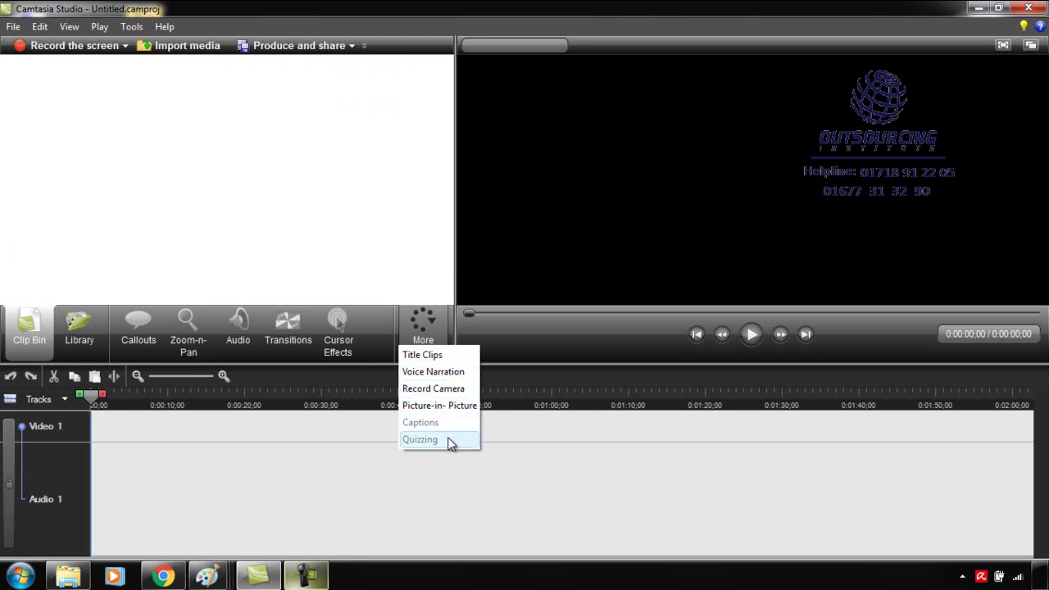
left_click(487, 374)
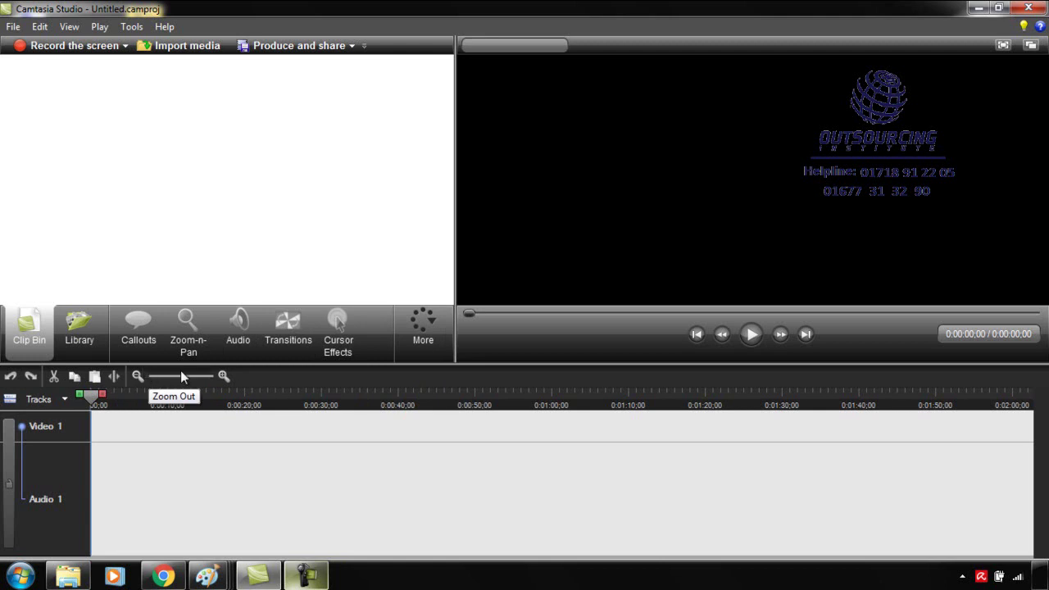
left_click(65, 400)
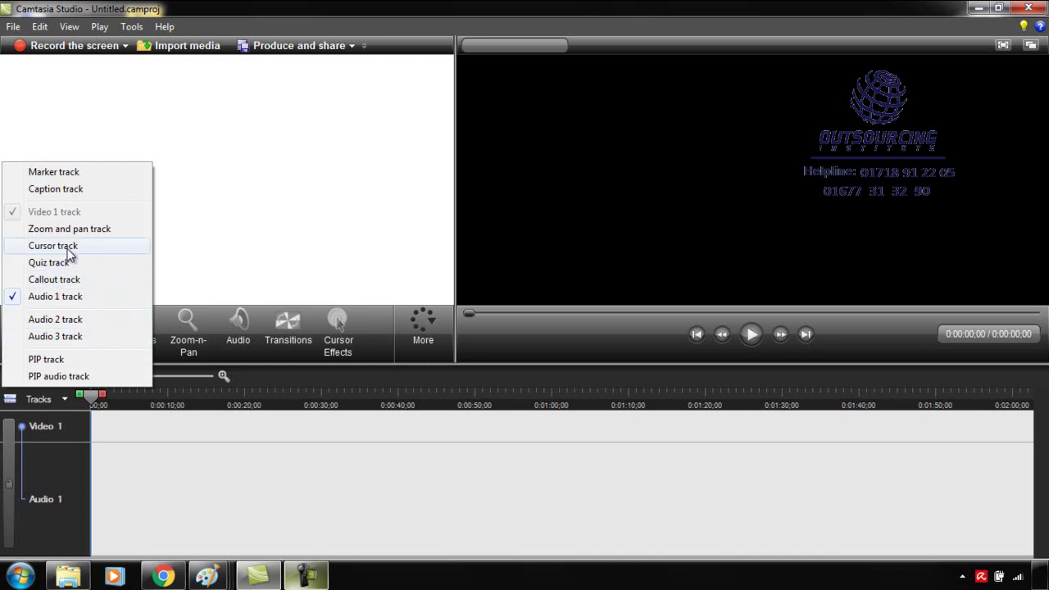
left_click(382, 376)
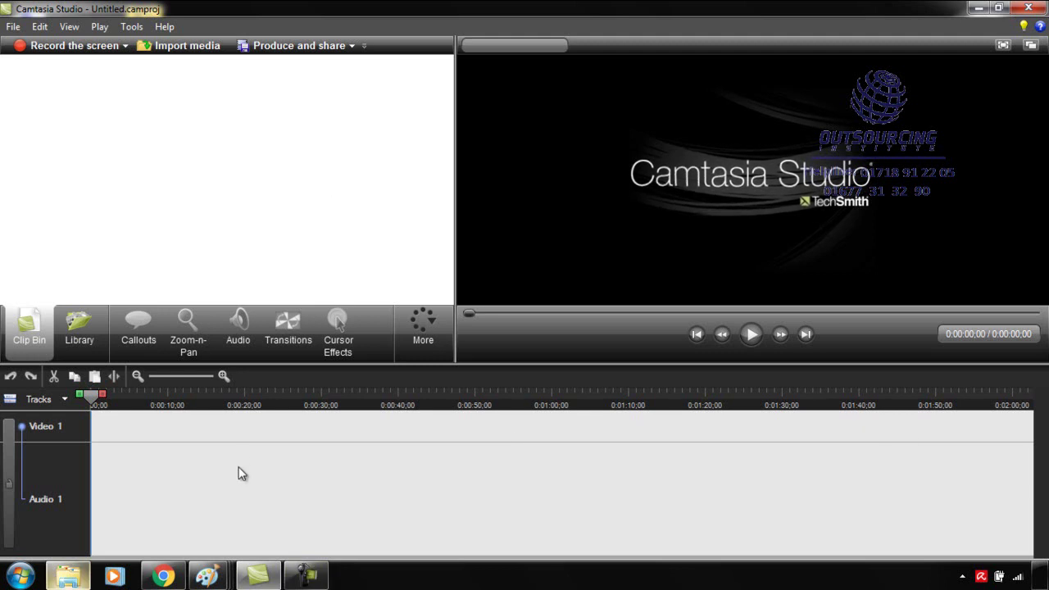
Step: Import the video EID NATOK 2017 All FUNNY TRAILER COLLECTION.mp4 from the Videos library into the Clip Bin
left_click(182, 51)
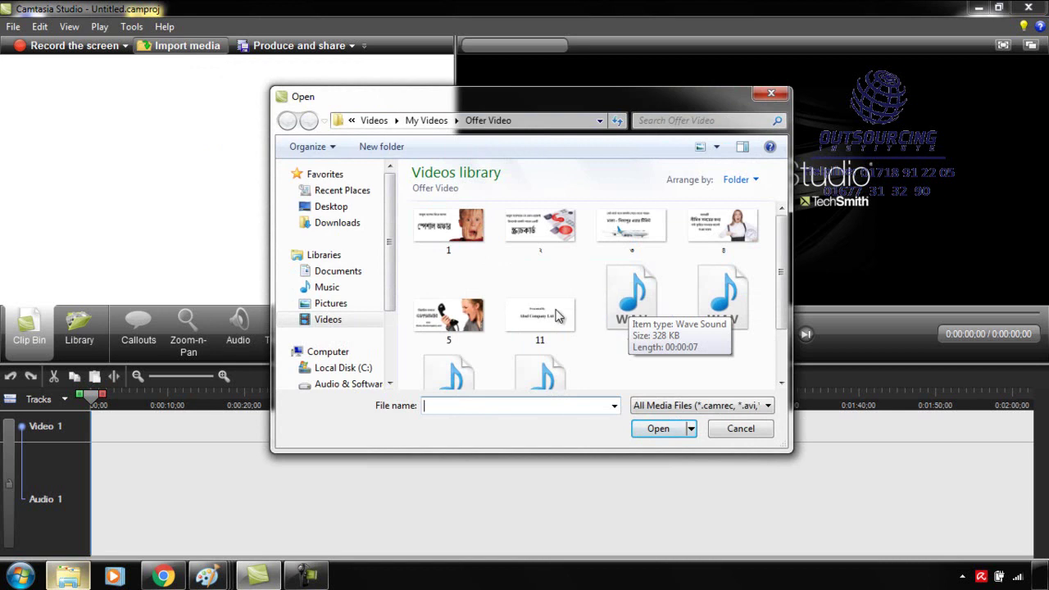
left_click(321, 319)
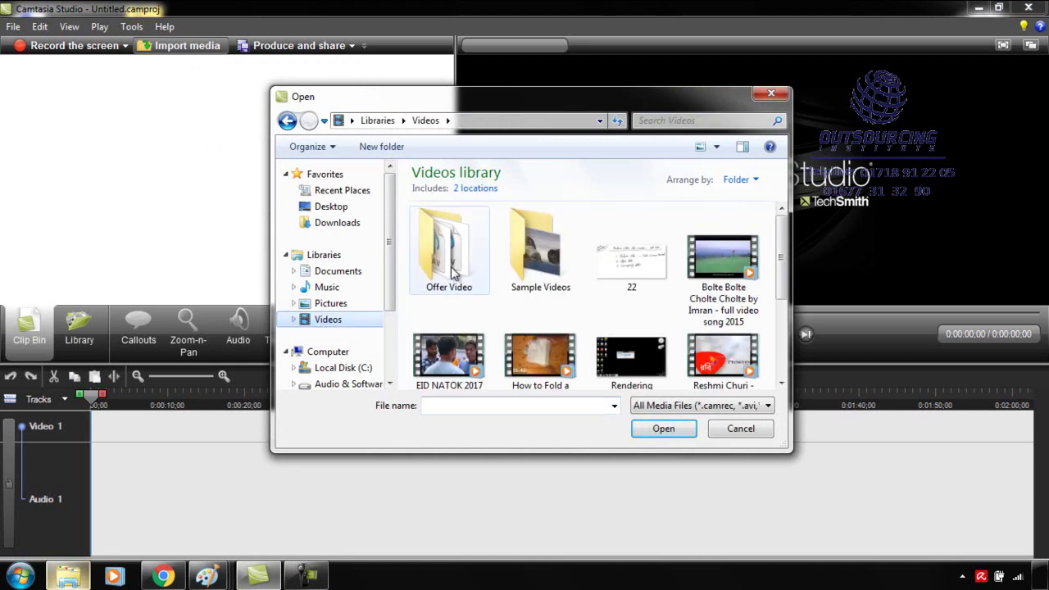
left_click(438, 365)
left_click(661, 428)
left_click(54, 107)
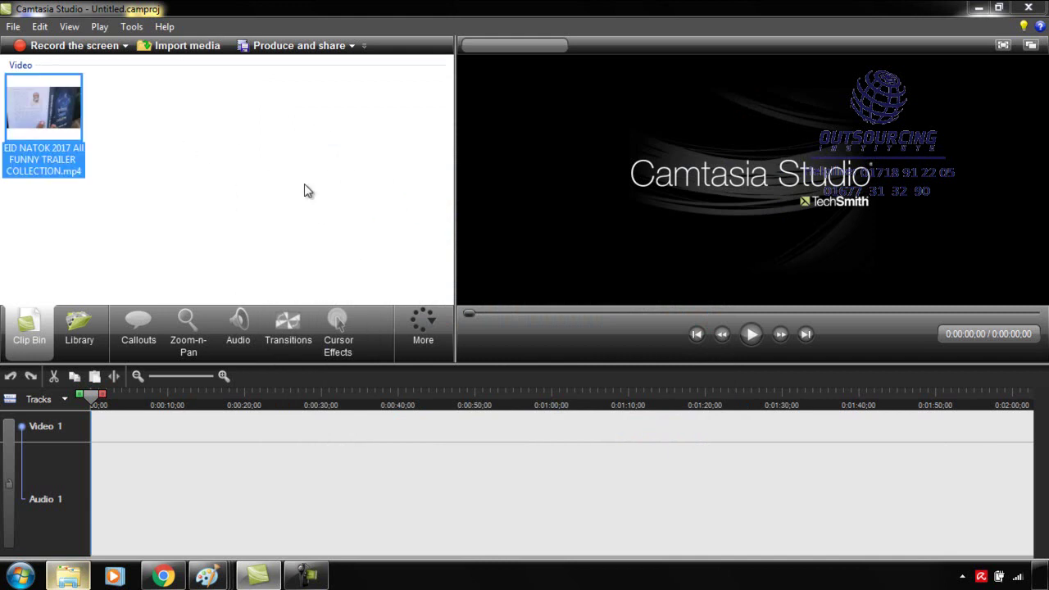
mouse_move(55, 105)
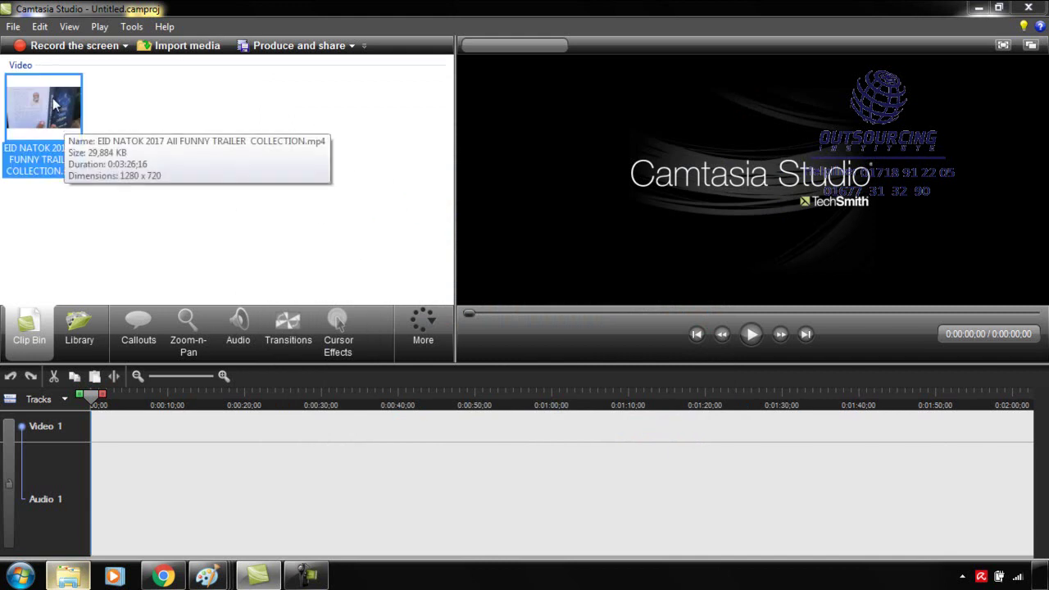
Step: Import the first WAV audio file from the Offer Video folder into the Clip Bin
left_click(187, 46)
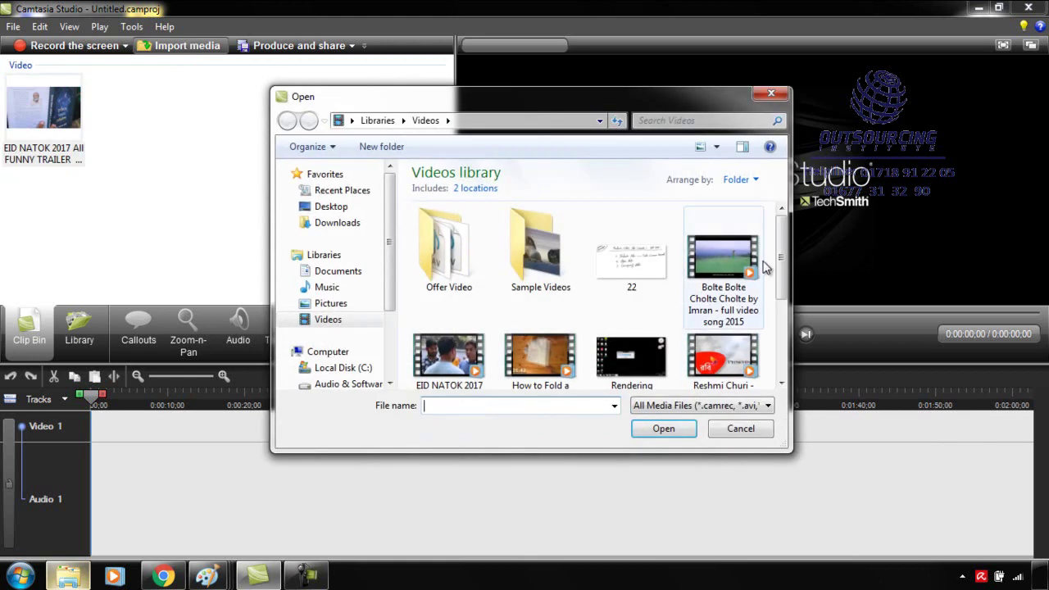
left_click_drag(780, 270, 786, 247)
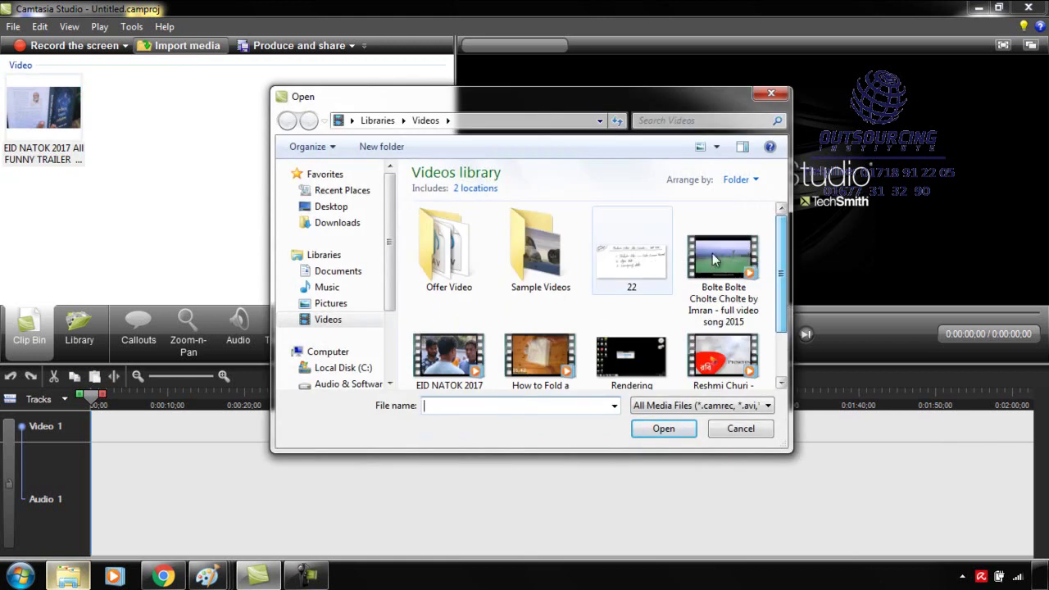
double_click(454, 247)
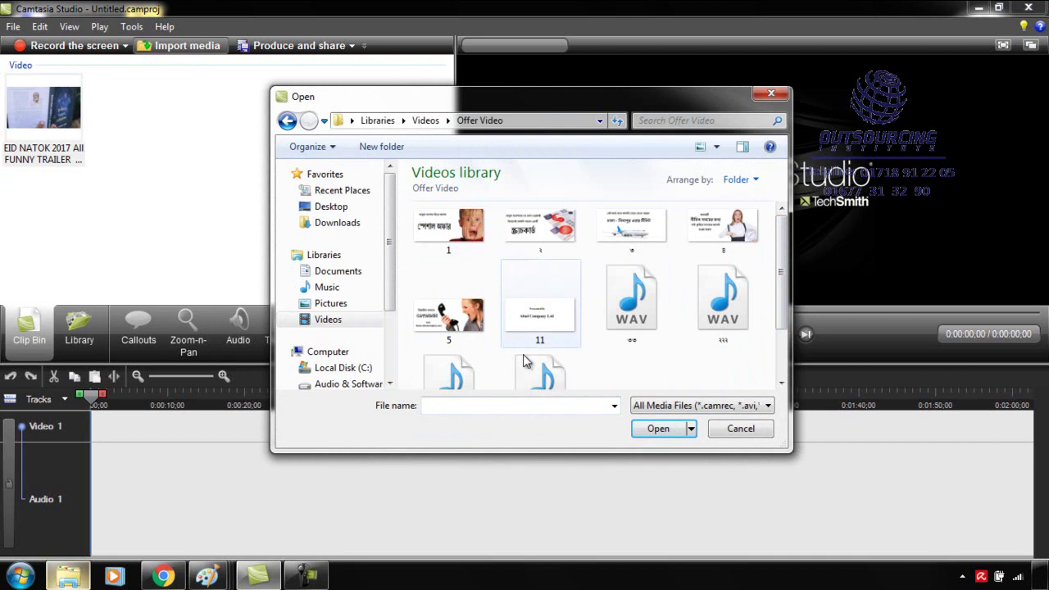
left_click(633, 315)
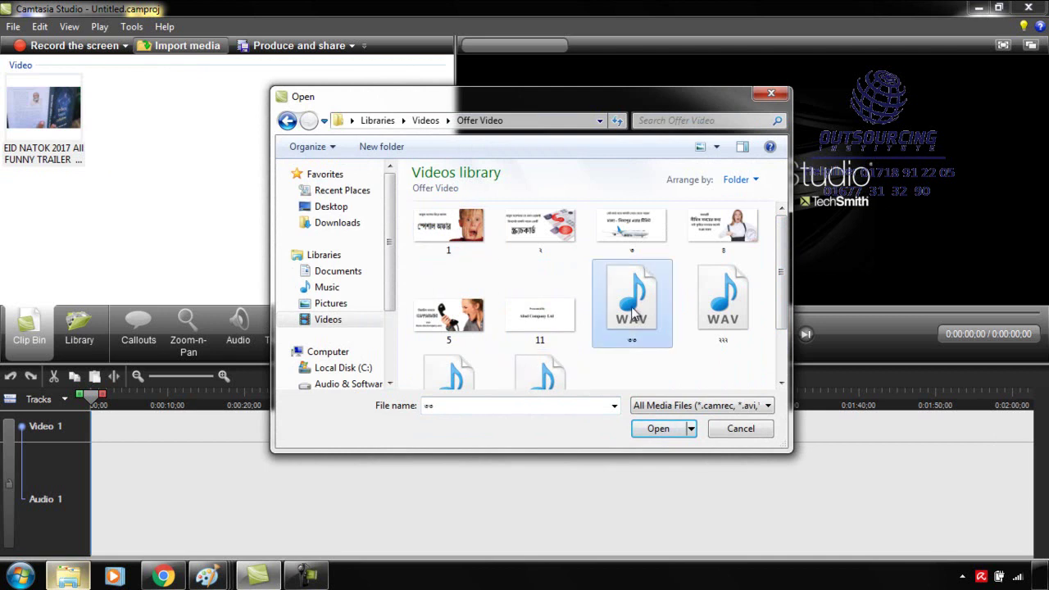
left_click(660, 430)
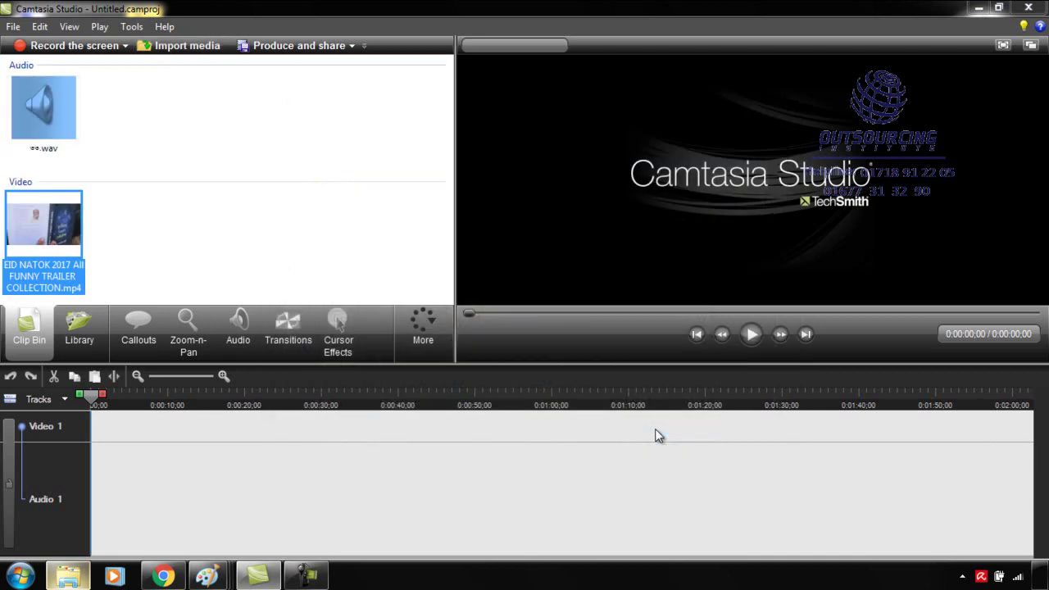
Step: Import the image 1.png from the Offer Video folder into the Clip Bin
left_click(185, 45)
left_click(446, 222)
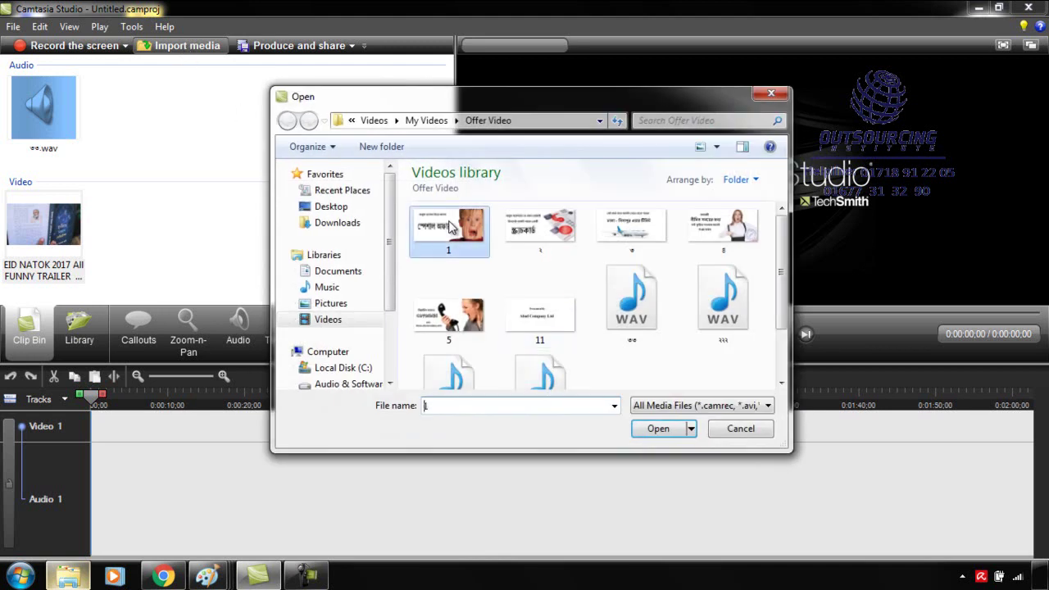
left_click(658, 428)
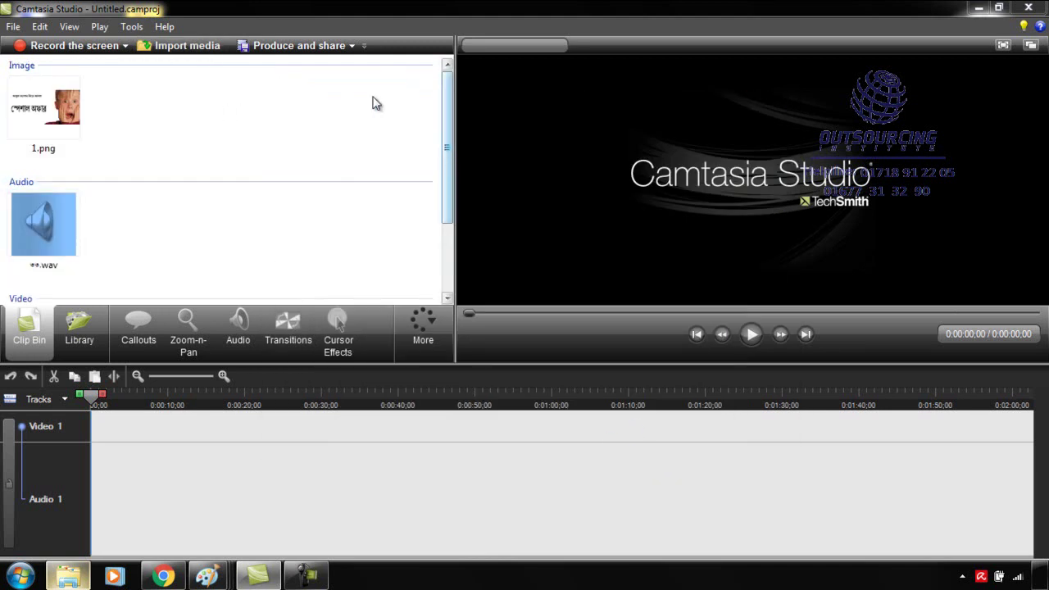
Step: Review the imported image, audio and video clips one after another in the Clip Bin
left_click(51, 109)
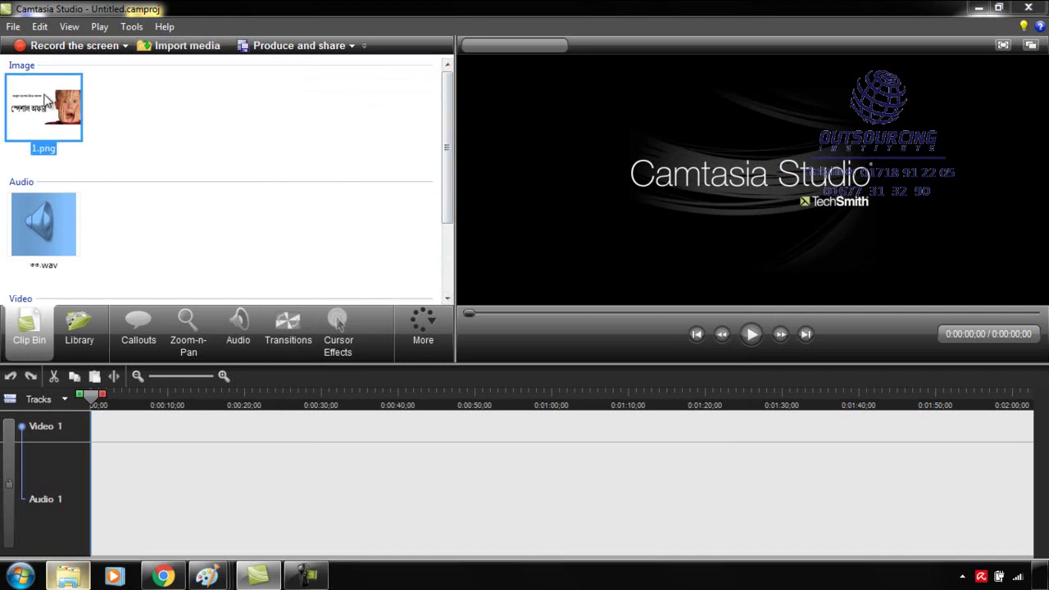
left_click(53, 226)
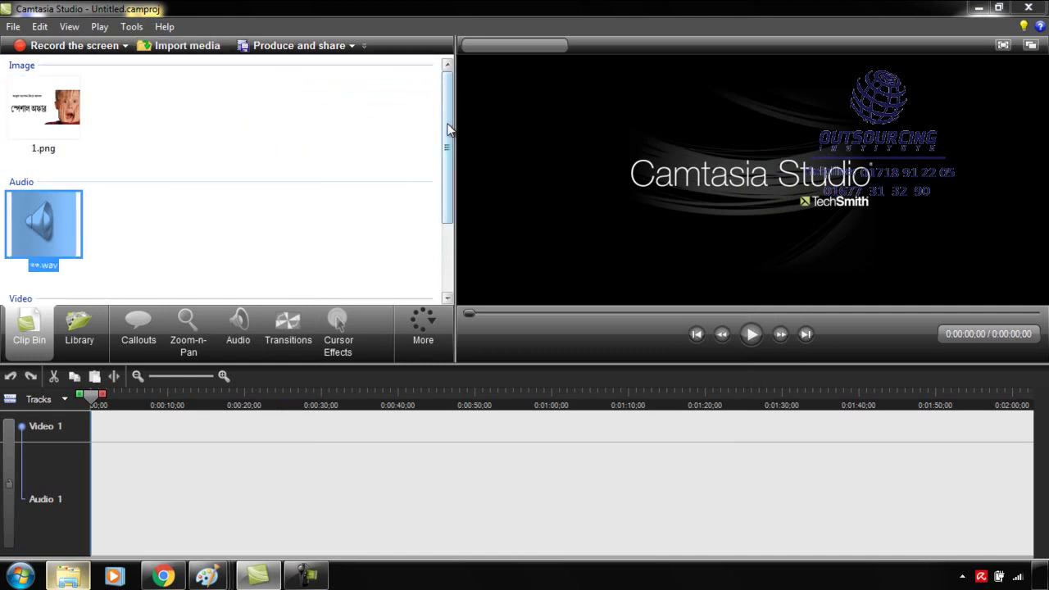
scroll(377, 221, "down", 3)
left_click(59, 237)
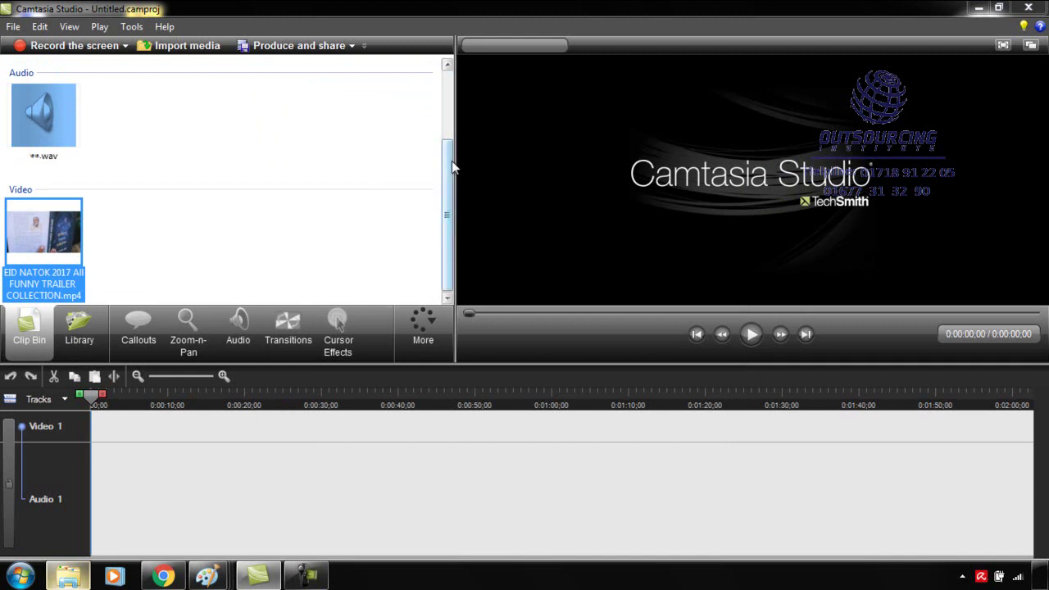
left_click_drag(451, 160, 449, 94)
Step: Remove the image 1.png and the WAV audio clip from the Clip Bin
left_click(50, 121)
right_click(50, 106)
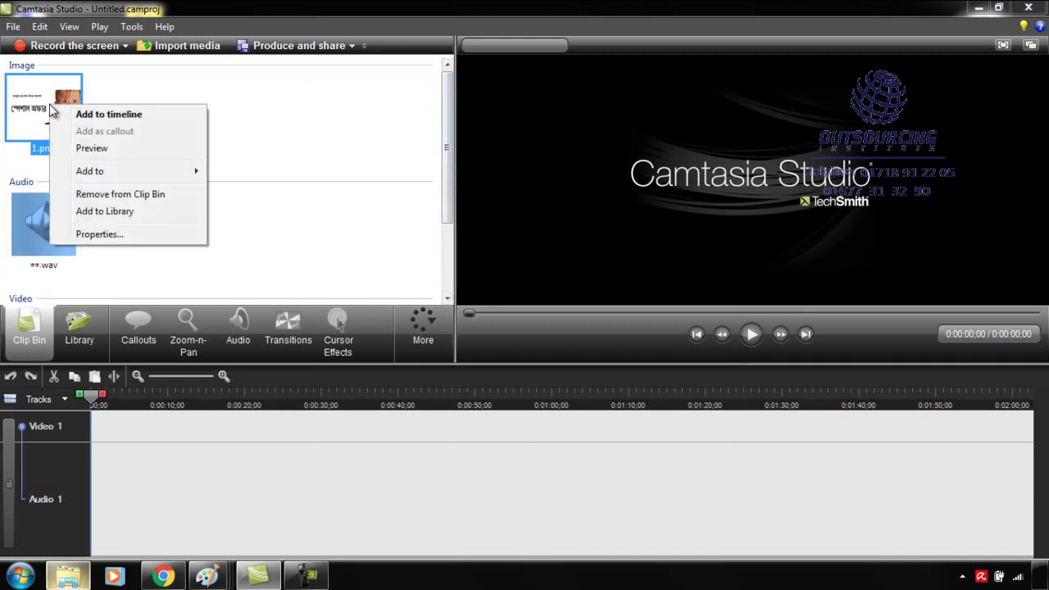
left_click(129, 194)
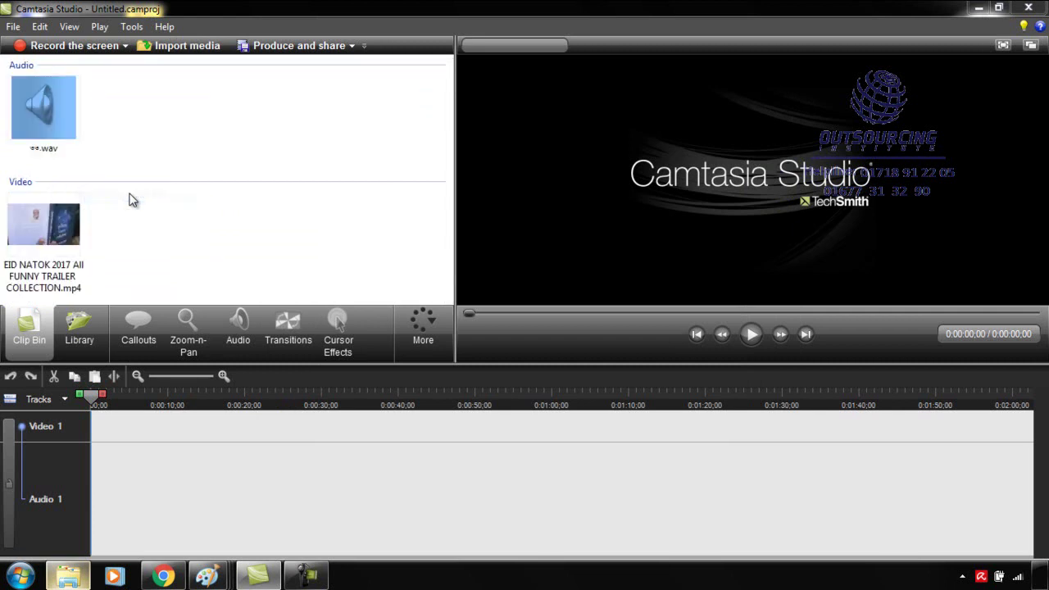
left_click(46, 108)
right_click(47, 107)
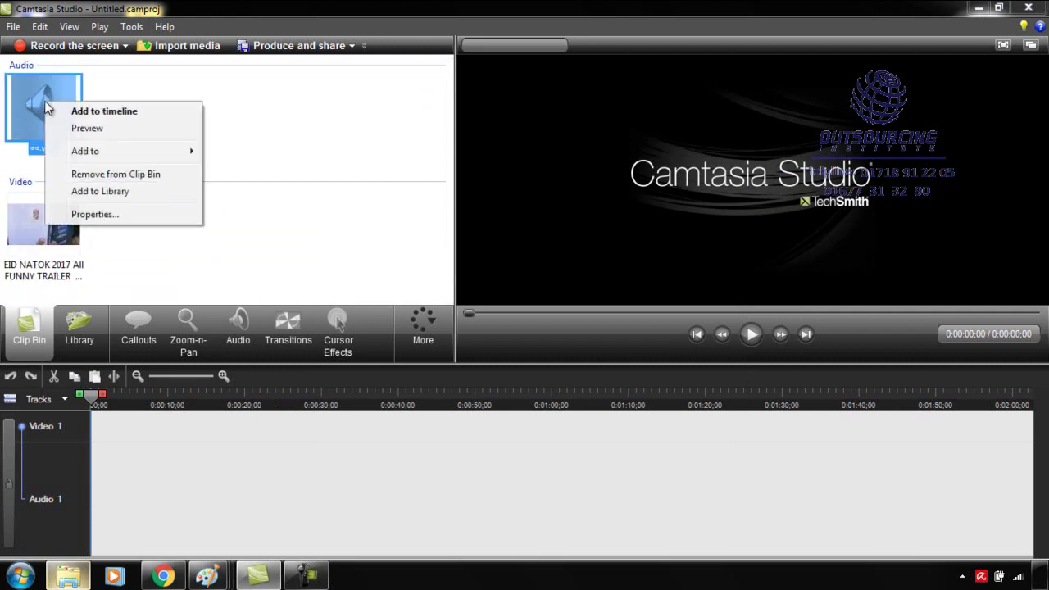
left_click(99, 173)
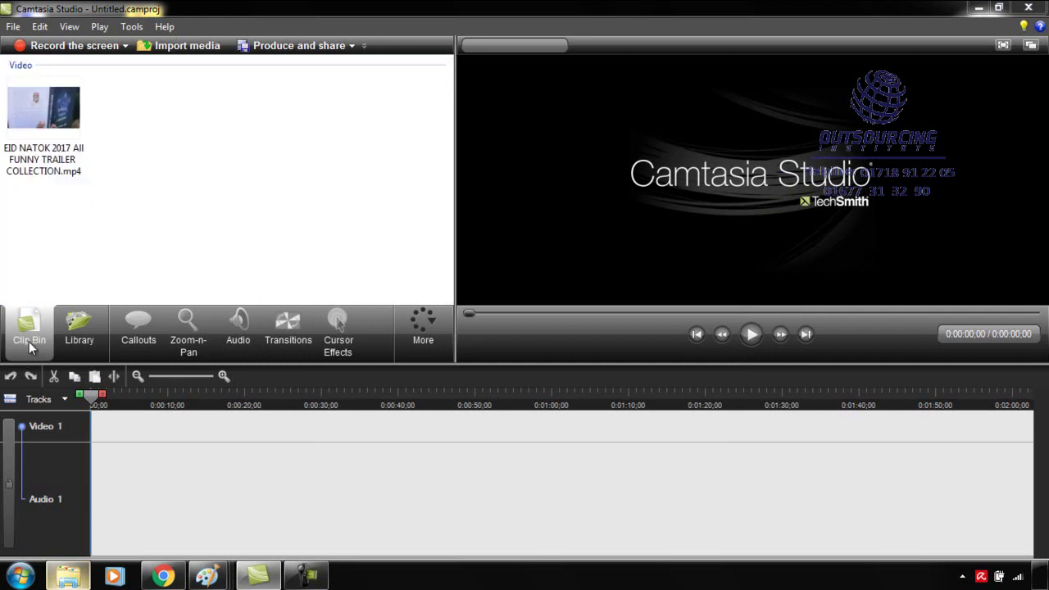
Step: Add the video EID NATOK 2017 All FUNNY TRAILER COLLECTION.mp4 from the Clip Bin to the timeline
mouse_move(25, 338)
mouse_move(58, 119)
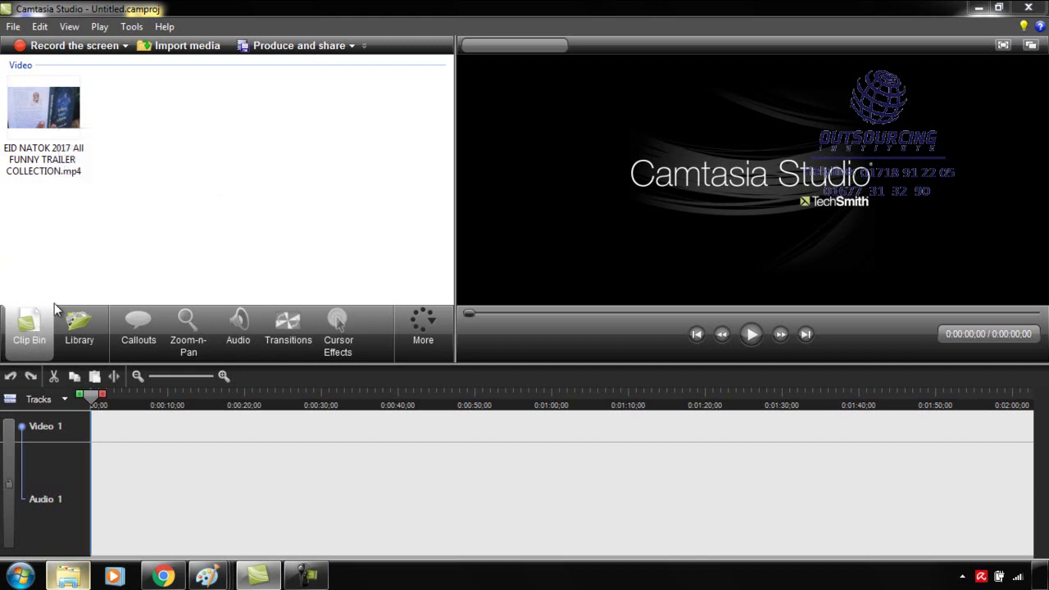
left_click(51, 115)
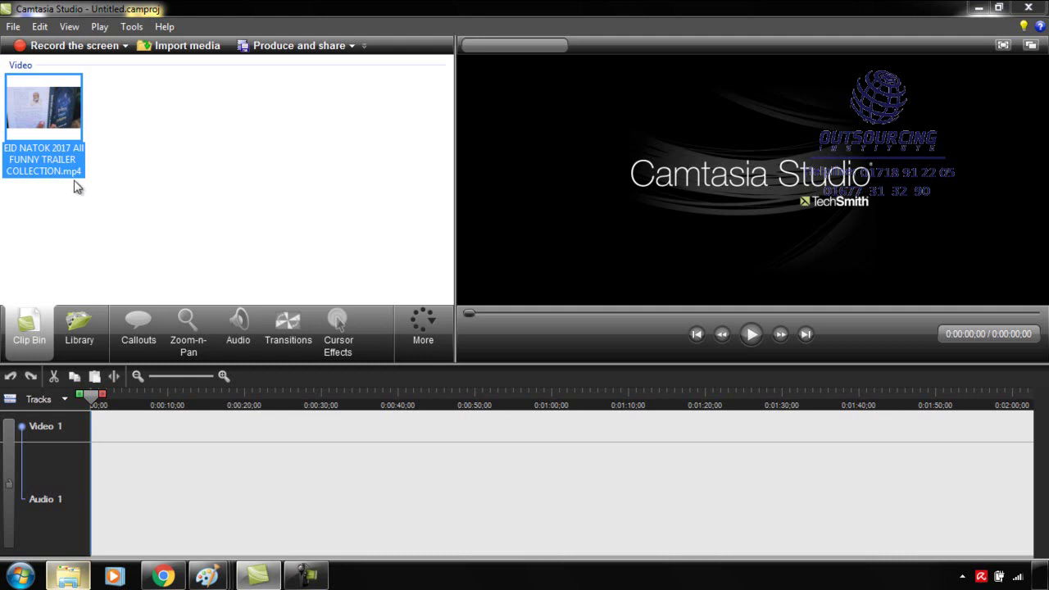
mouse_move(37, 100)
left_click(172, 156)
mouse_move(56, 112)
left_mouse_down()
mouse_move(90, 171)
mouse_move(127, 290)
mouse_move(122, 225)
mouse_move(54, 135)
mouse_move(48, 102)
left_mouse_up()
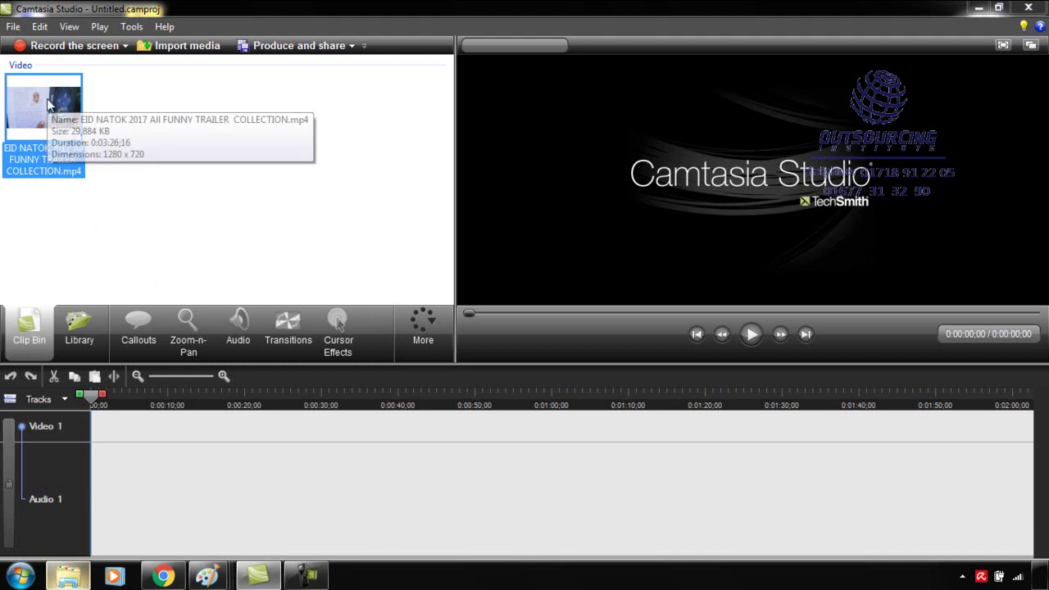
right_click(48, 102)
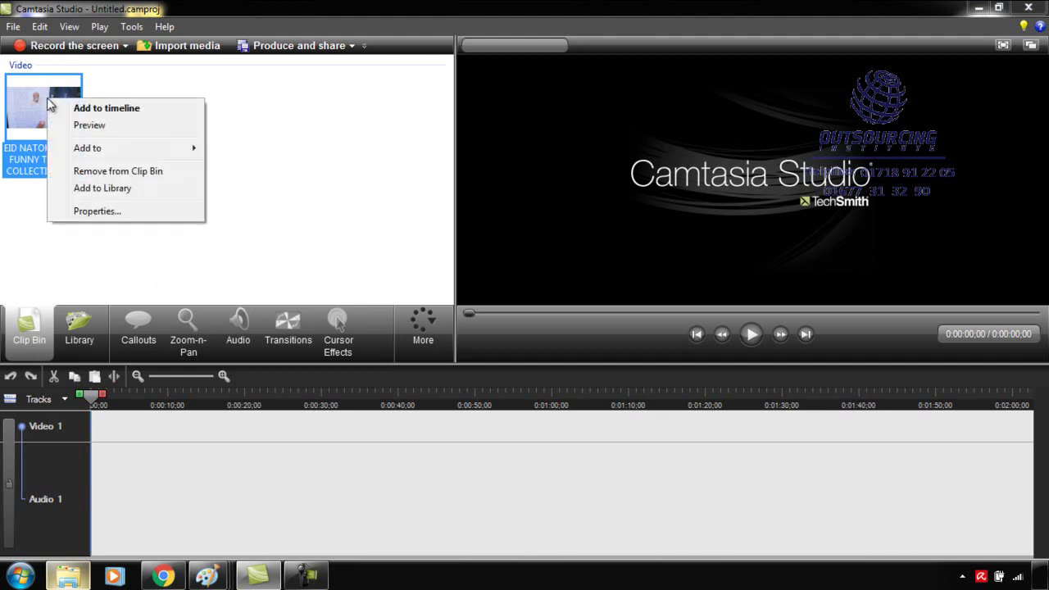
left_click(158, 114)
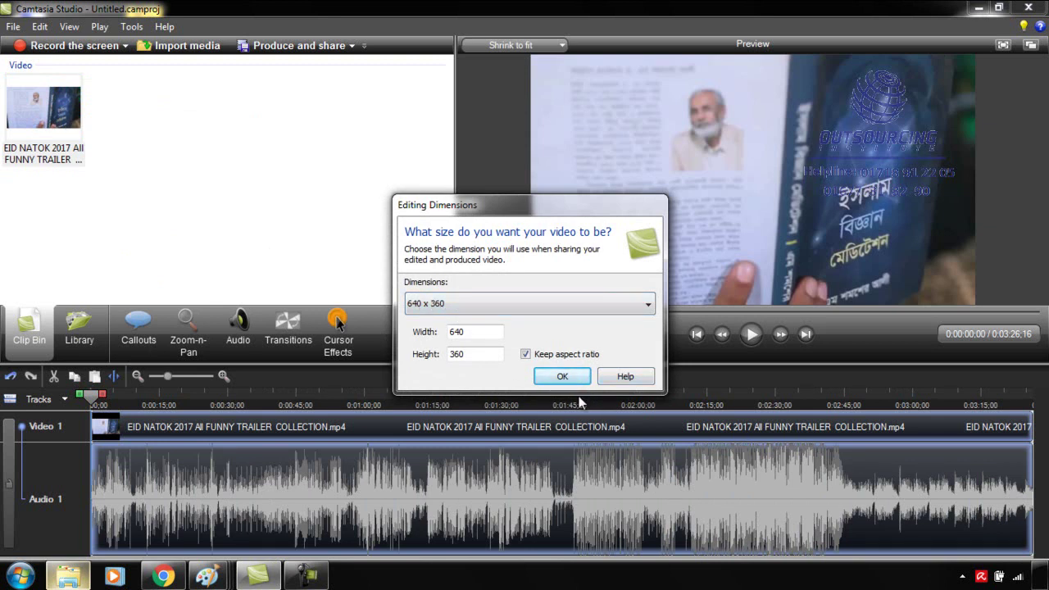
Step: Set the project's editing dimensions to 1280 x 720, the widescreen preset for YouTube & HD
left_click(497, 305)
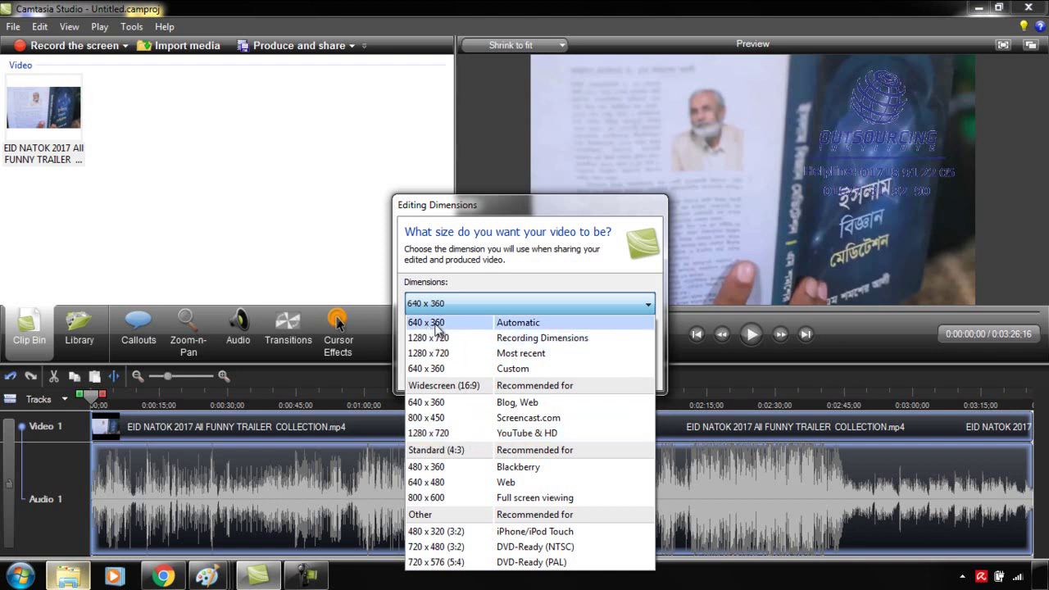
left_click(464, 439)
left_click(562, 378)
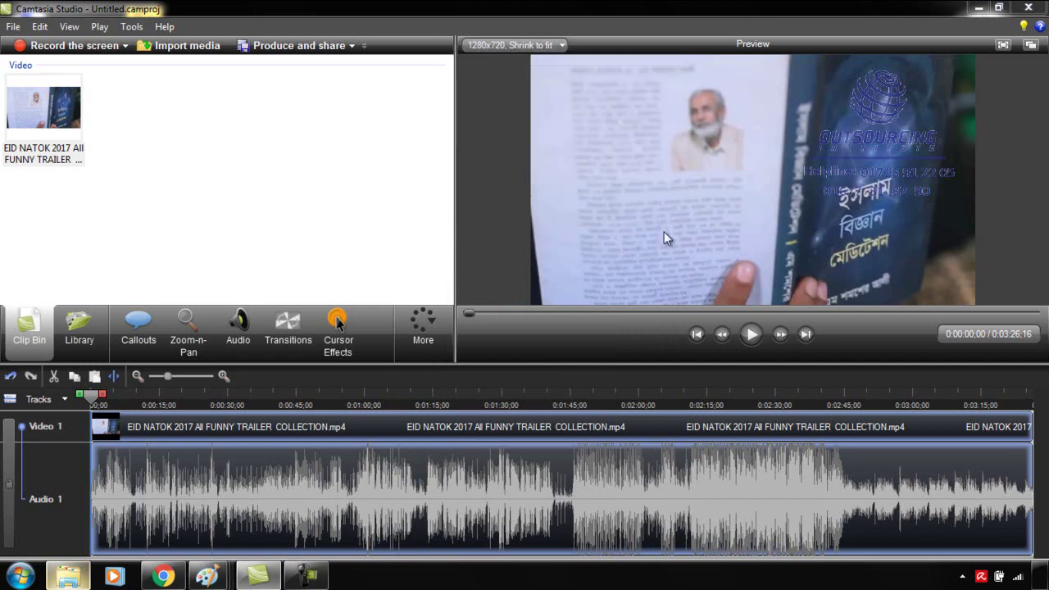
Step: Change the project's editing dimensions to the Automatic preset, 640 x 360
left_click(546, 46)
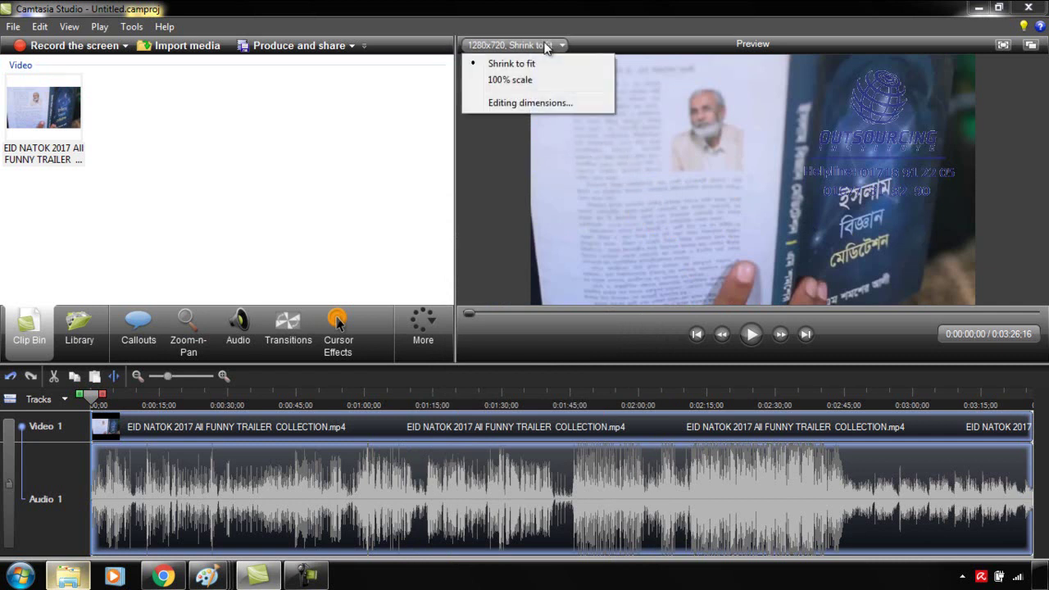
left_click(546, 104)
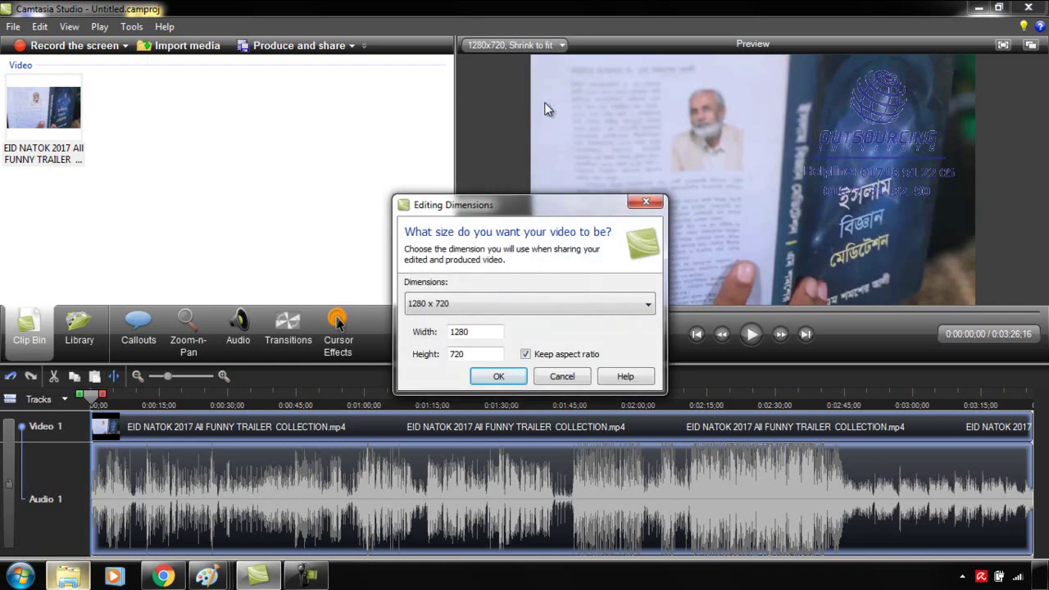
left_click(500, 313)
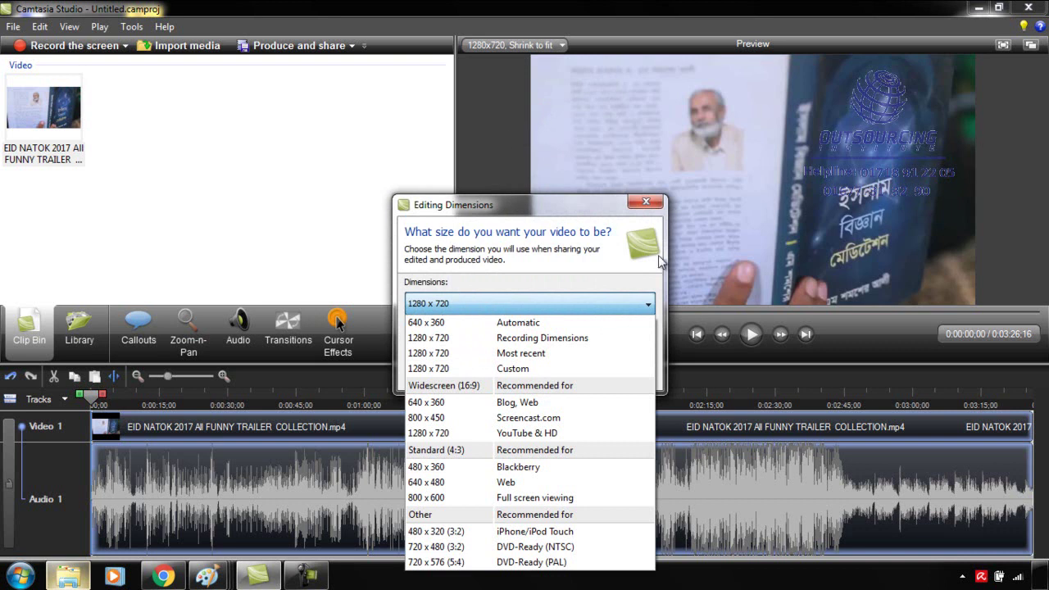
left_click(451, 324)
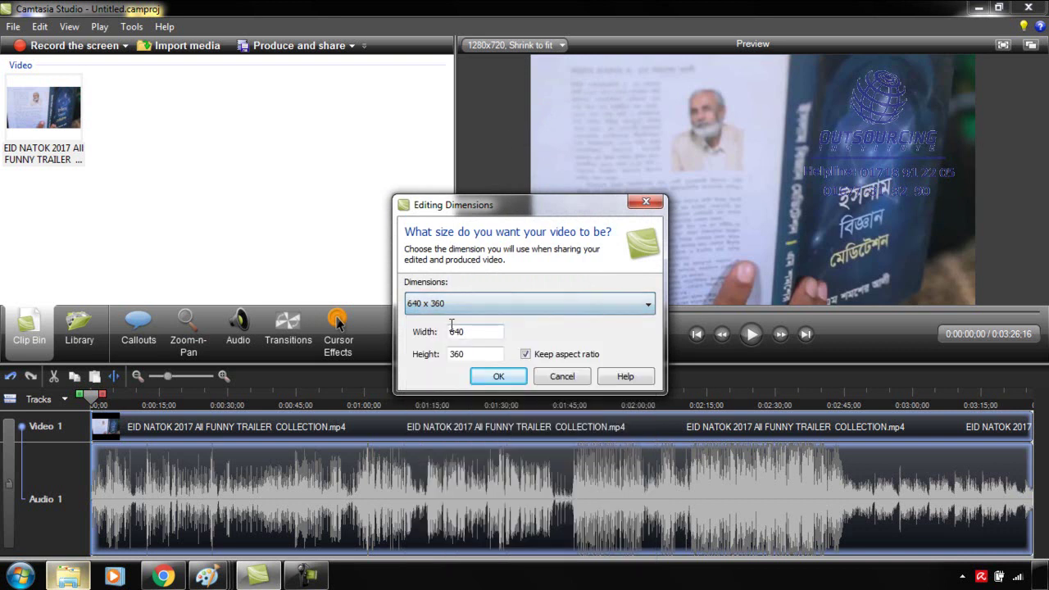
left_click(491, 379)
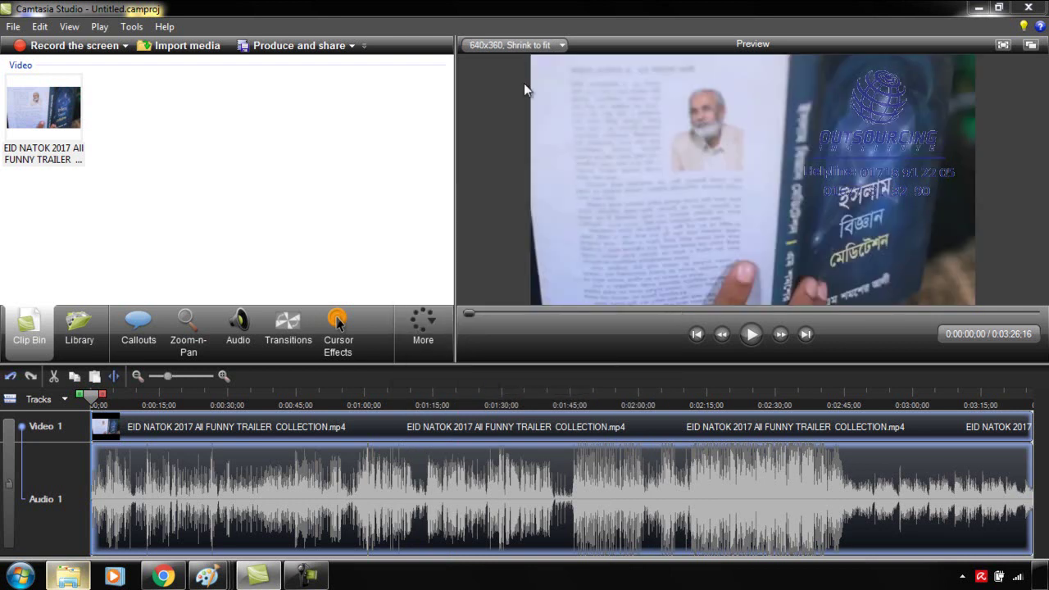
Step: Set the editing dimensions to the 1280 x 720 Recording Dimensions preset and widen the Clip Bin pane slightly
left_click(533, 45)
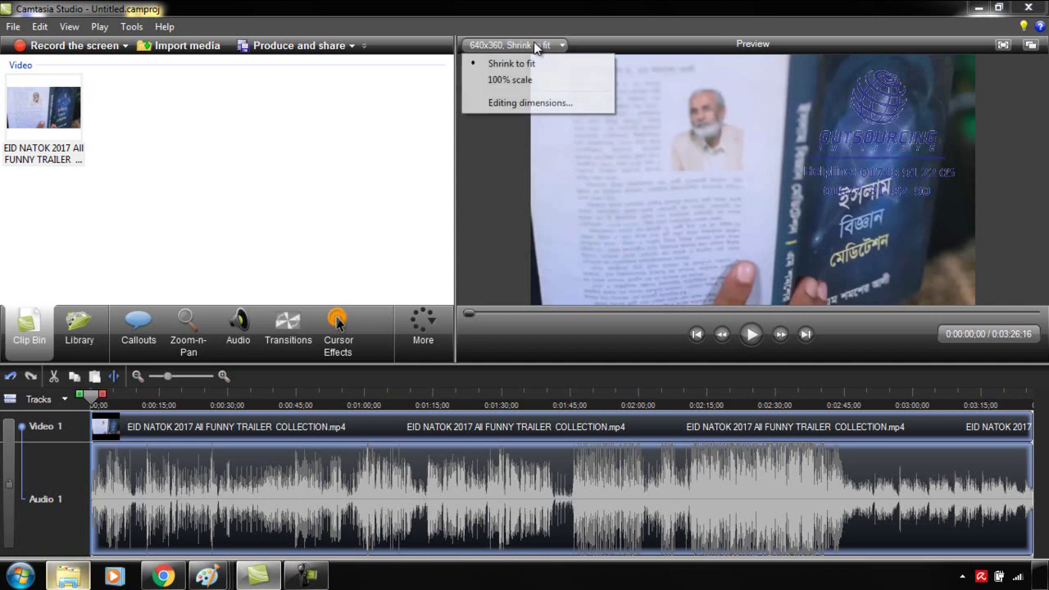
left_click(530, 103)
left_click(492, 303)
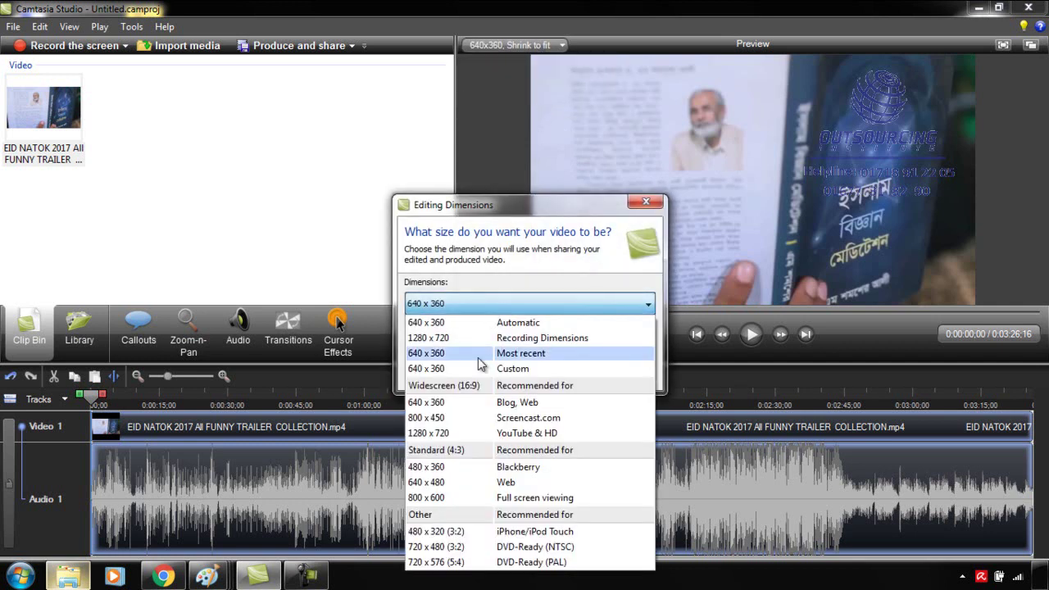
left_click(474, 337)
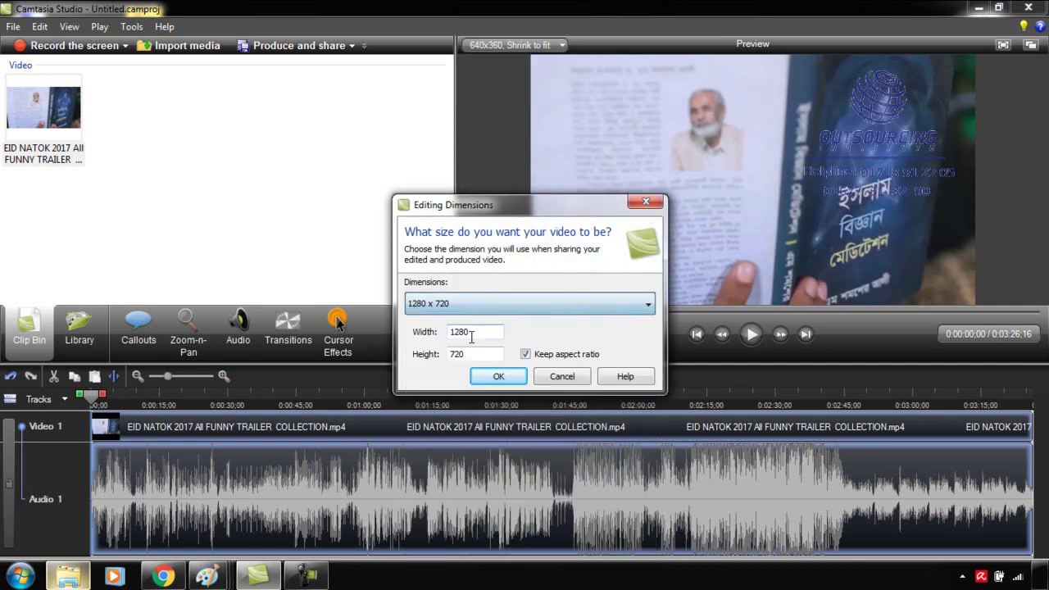
left_click(501, 375)
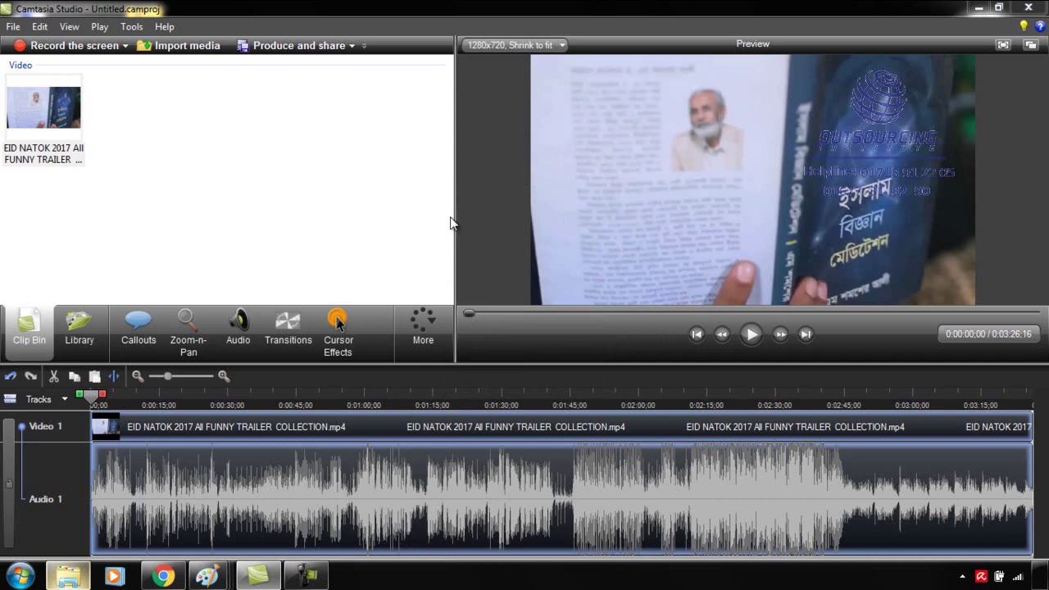
left_click_drag(453, 217, 486, 215)
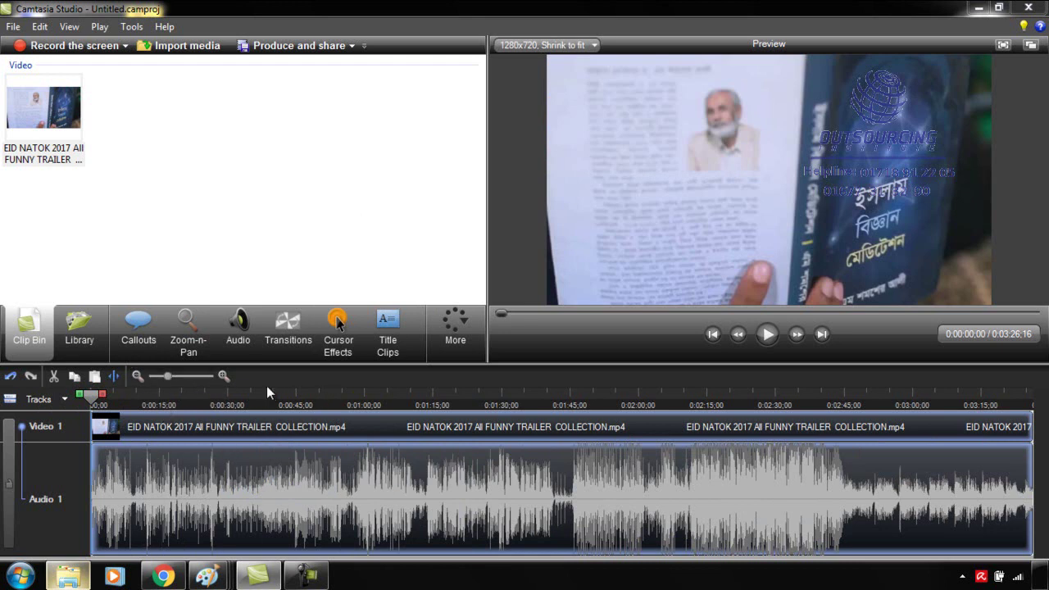
Step: Examine the clip's audio waveform on the timeline at different zoom levels, ending with the entire clip in view
left_click(138, 375)
left_click(137, 375)
left_click(137, 375)
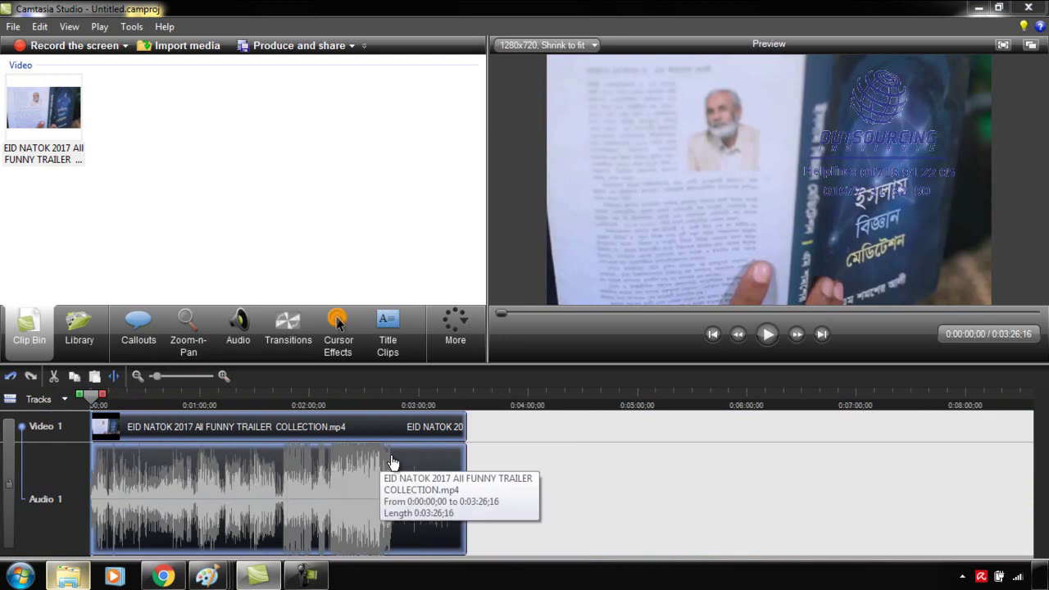
left_click(228, 372)
left_click(228, 373)
left_click(228, 373)
left_click(228, 372)
left_click(225, 374)
left_click(225, 375)
left_click(225, 375)
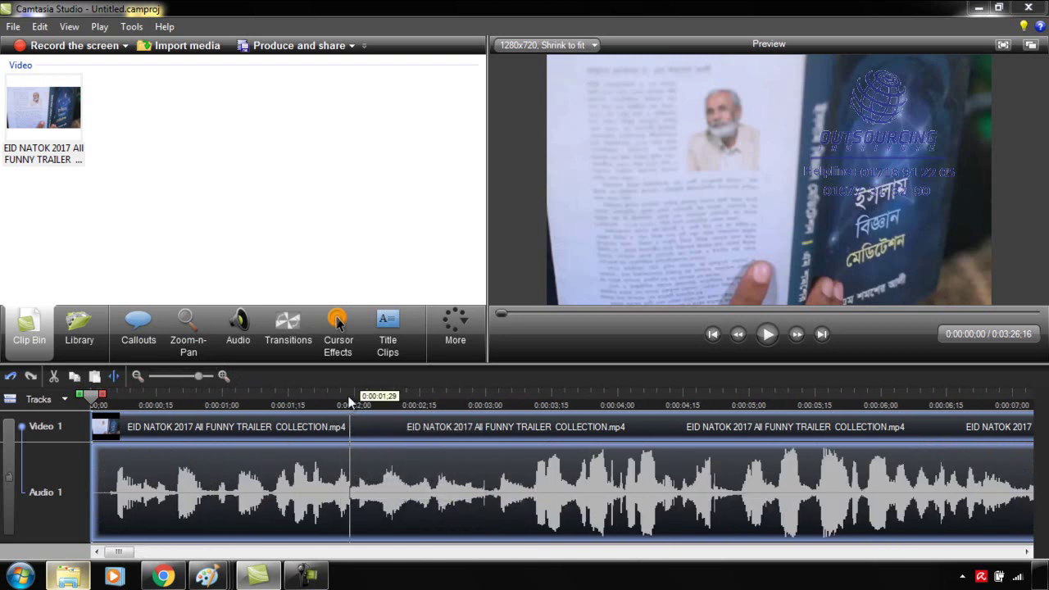
left_click_drag(128, 553, 660, 553)
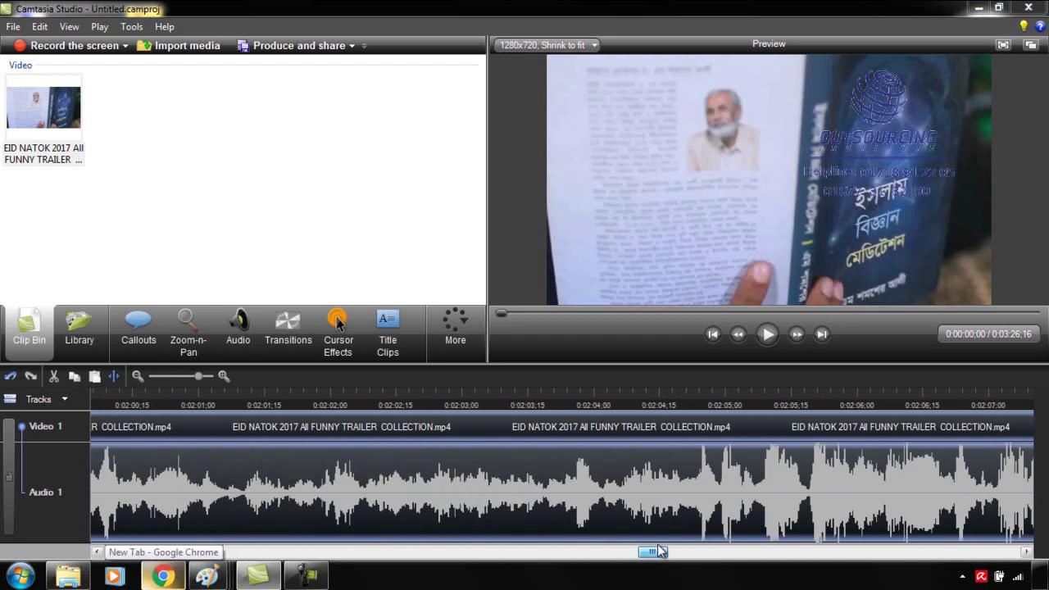
left_click(138, 376)
left_click(138, 375)
left_click(138, 375)
left_click(138, 375)
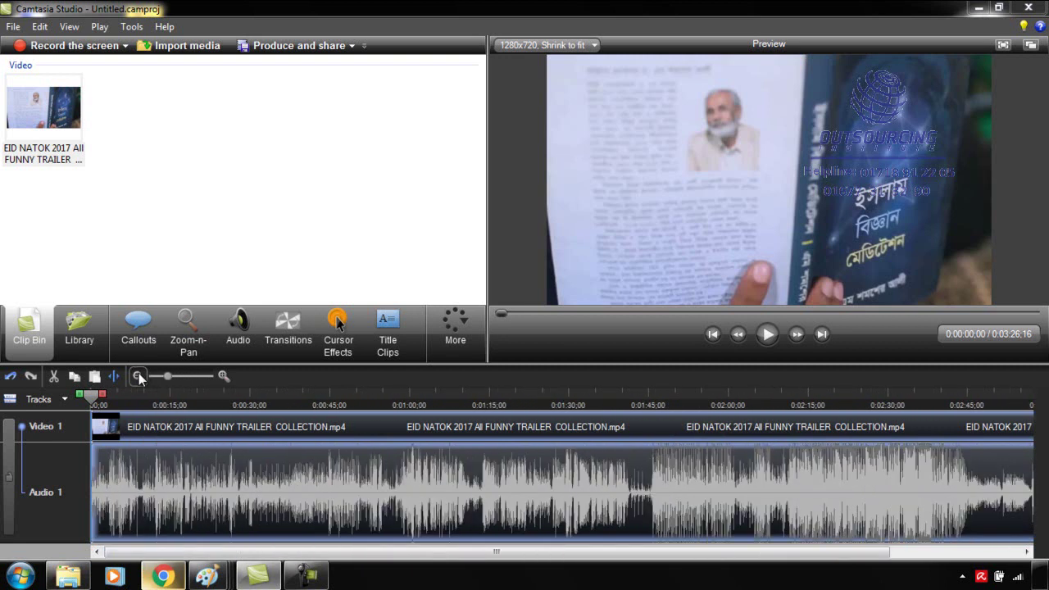
left_click(137, 375)
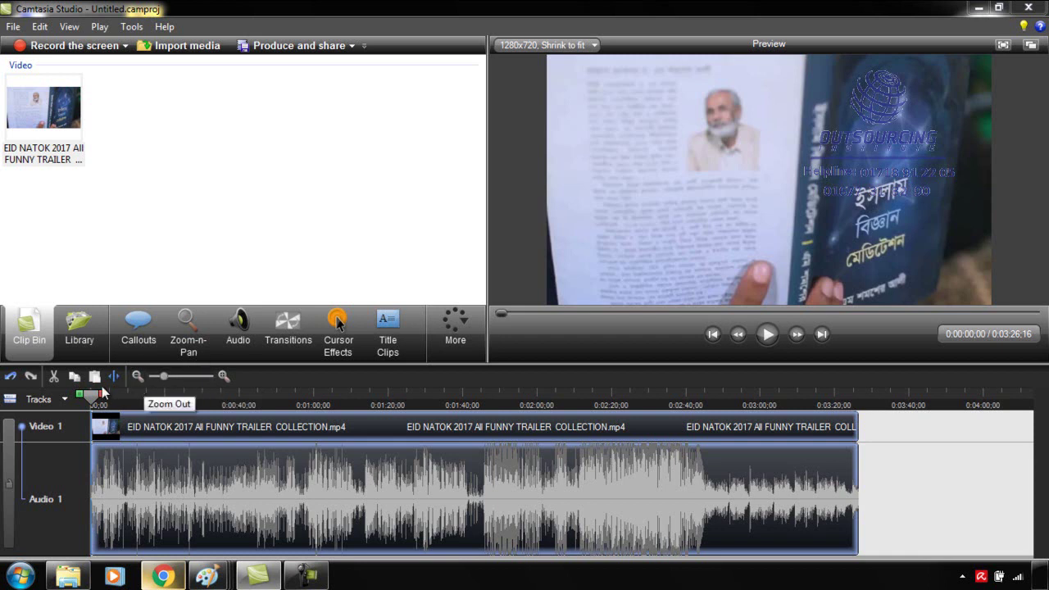
right_click(127, 441)
key("Escape")
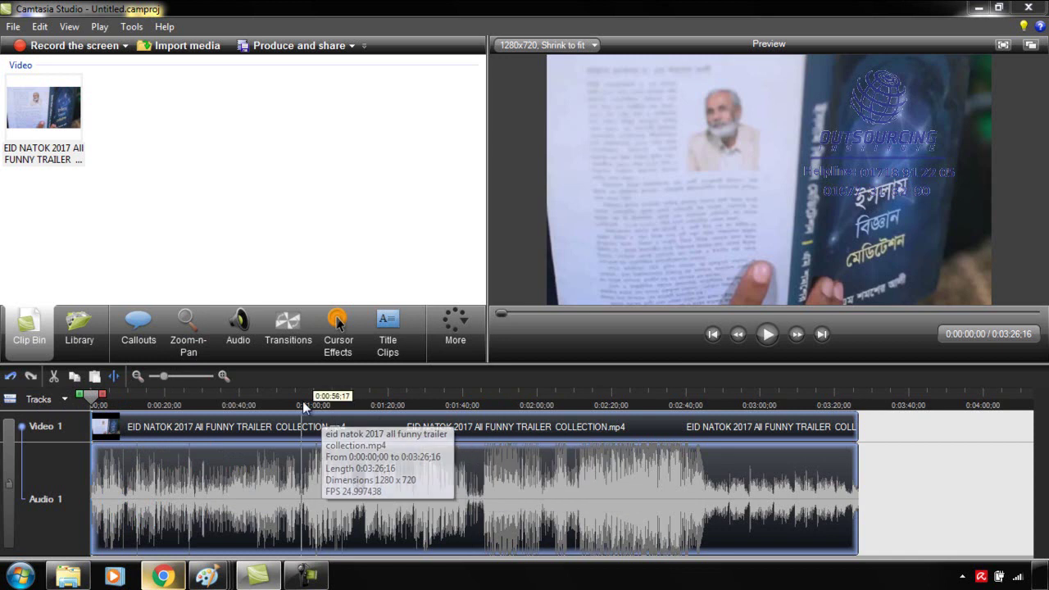
Step: Scrub the playhead, mark a timeline selection from about 0:01:30 to 0:01:58, and clear it by repositioning the playhead
left_click_drag(464, 399, 476, 399)
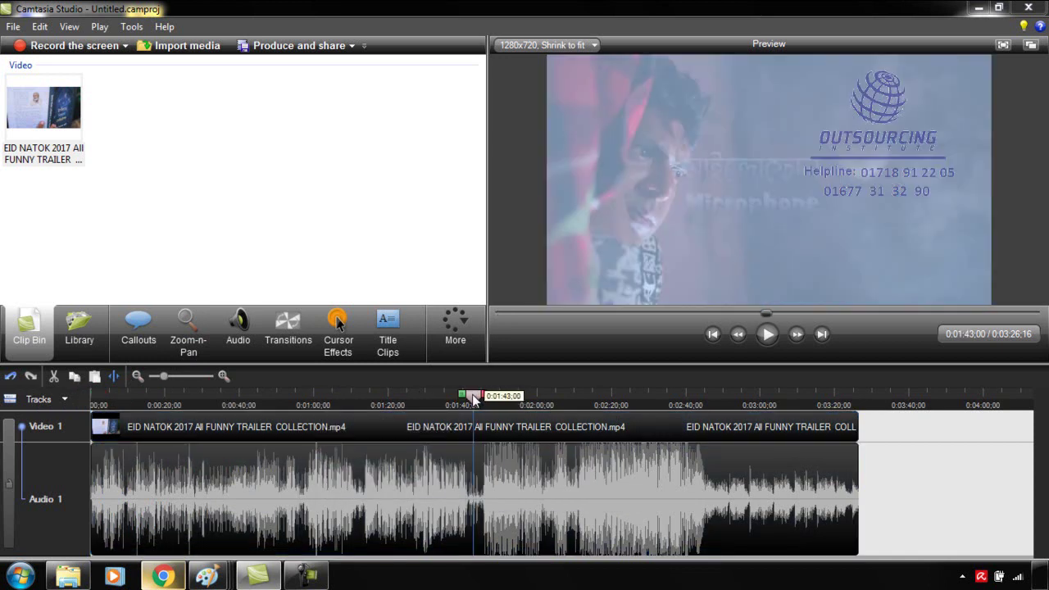
left_click_drag(472, 399, 432, 402)
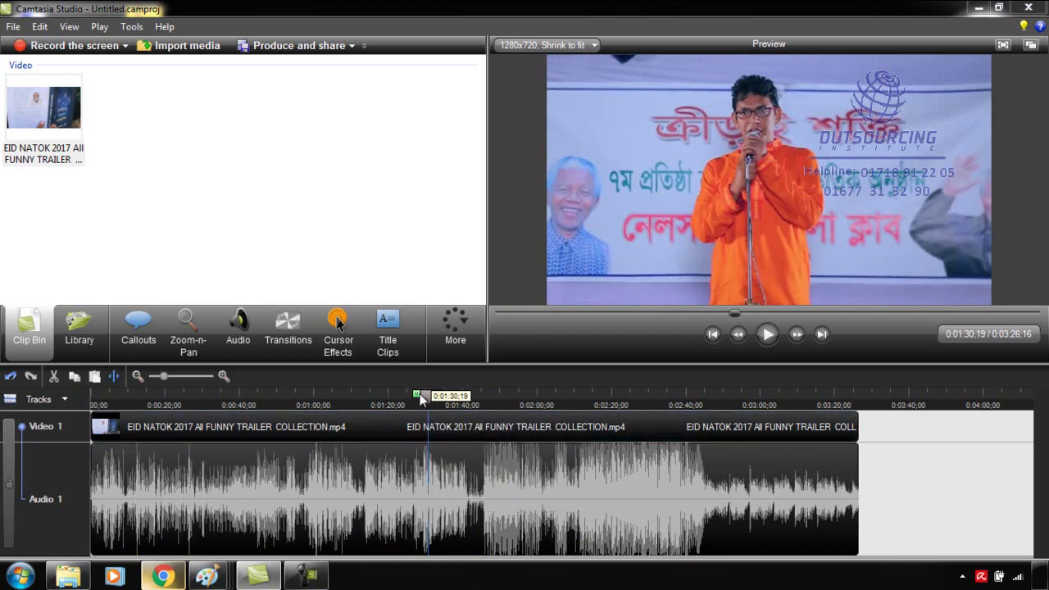
mouse_move(418, 398)
left_mouse_down()
mouse_move(440, 398)
mouse_move(425, 394)
mouse_move(428, 407)
left_mouse_up()
left_click_drag(438, 392, 524, 406)
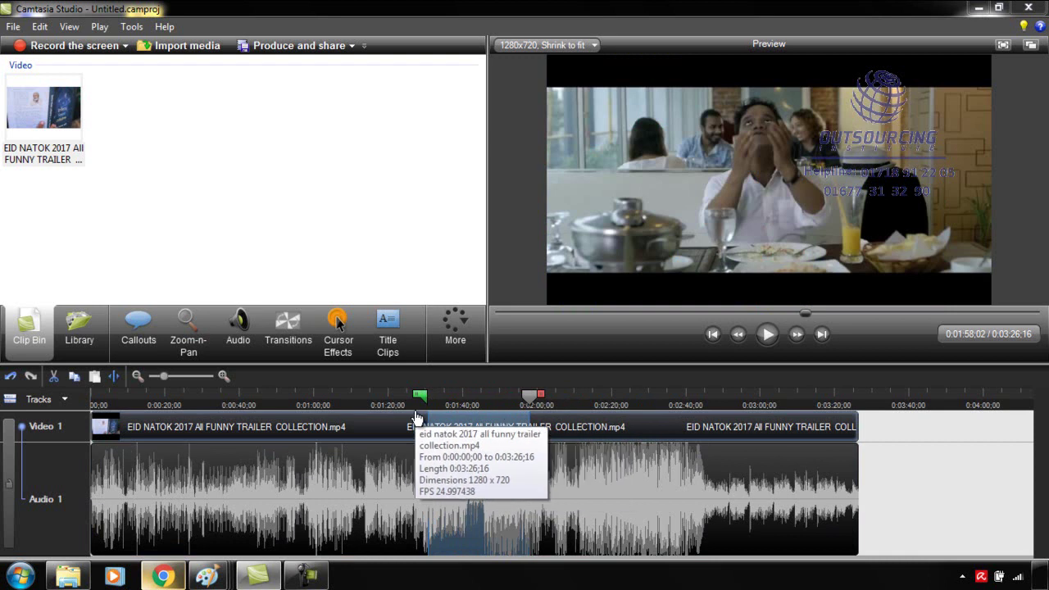
left_click(492, 394)
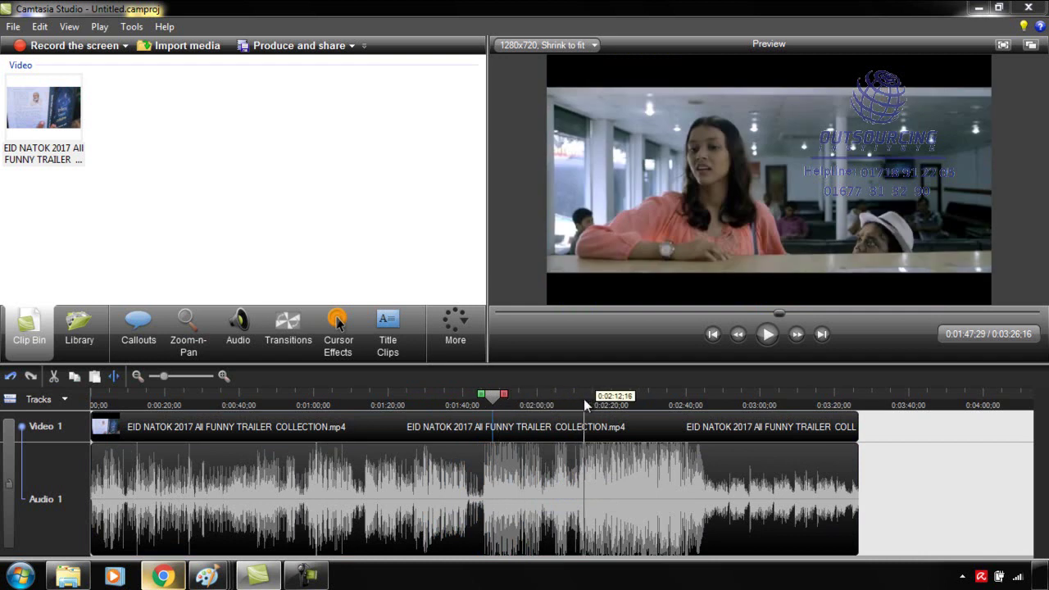
left_click(637, 397)
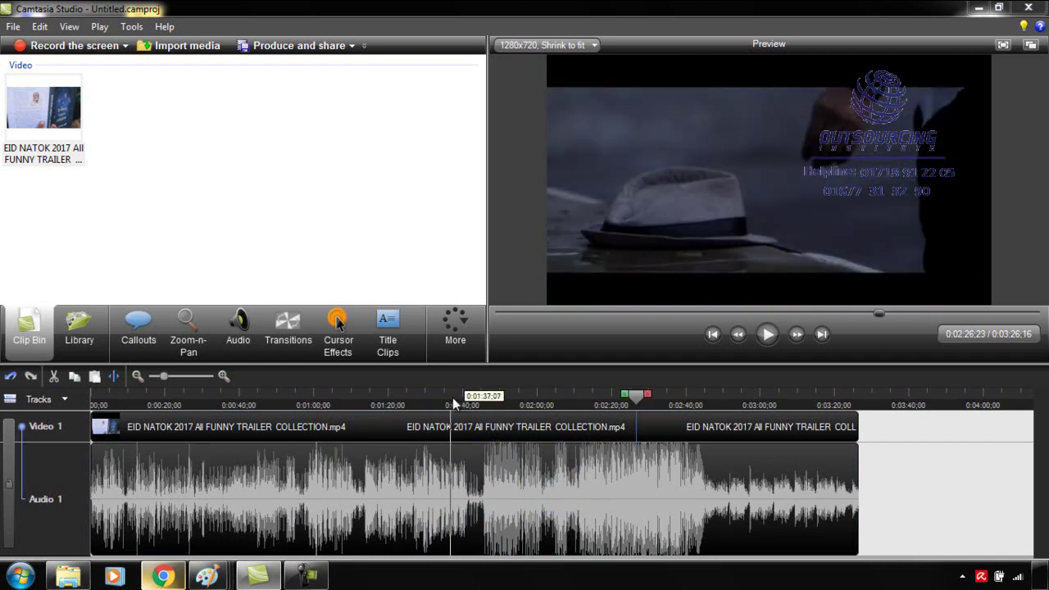
Step: Mark a timeline selection from about 0:00:39 to 0:00:54, clear it, and try the selection handles around 0:01:29
left_click(242, 397)
left_click_drag(244, 399, 301, 399)
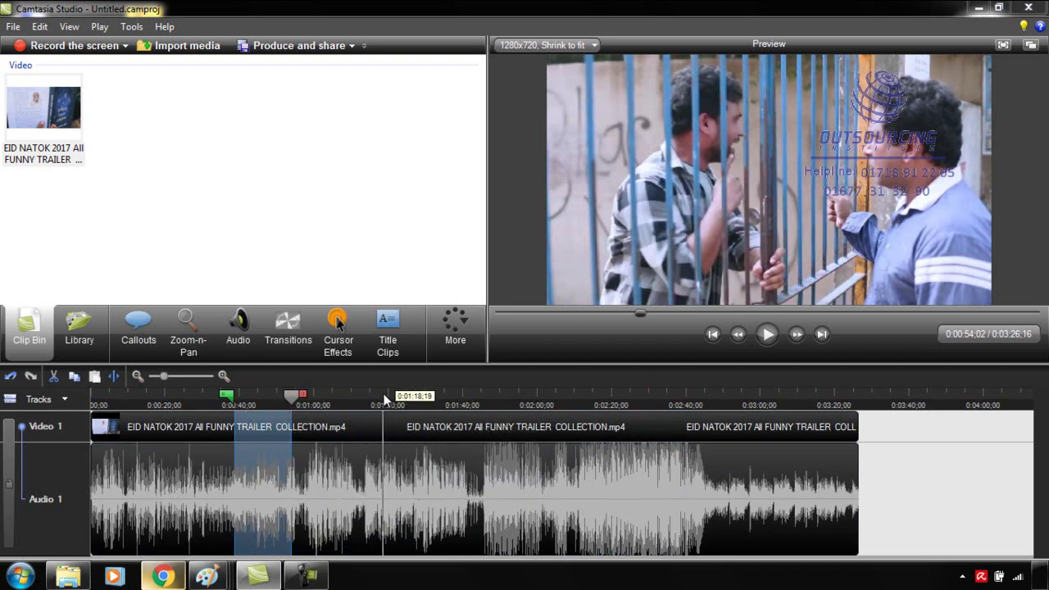
left_click(423, 396)
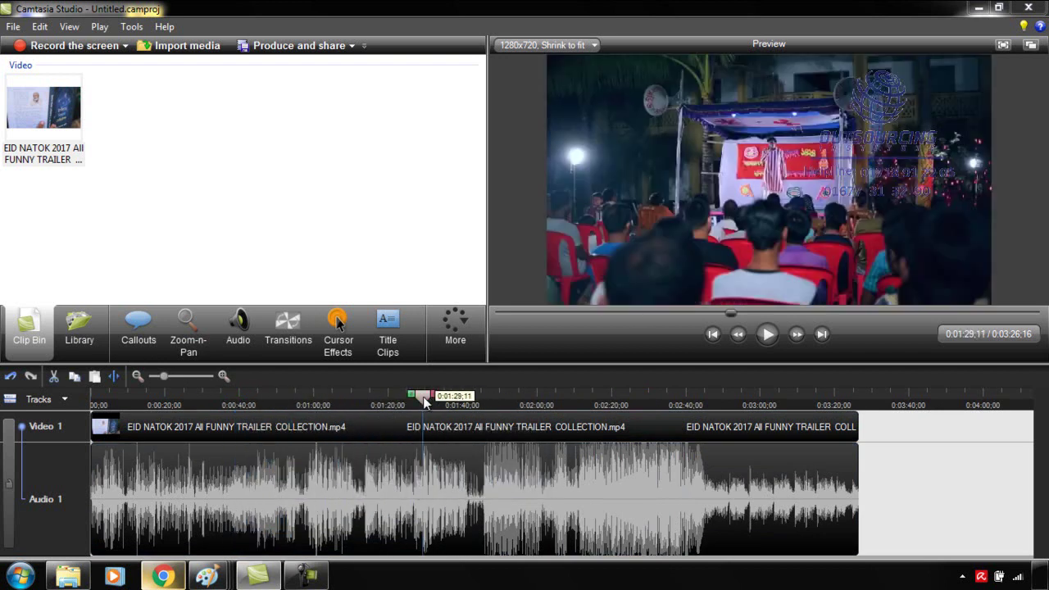
mouse_move(422, 400)
left_mouse_down()
mouse_move(450, 399)
mouse_move(436, 401)
left_mouse_up()
left_click_drag(434, 395, 415, 398)
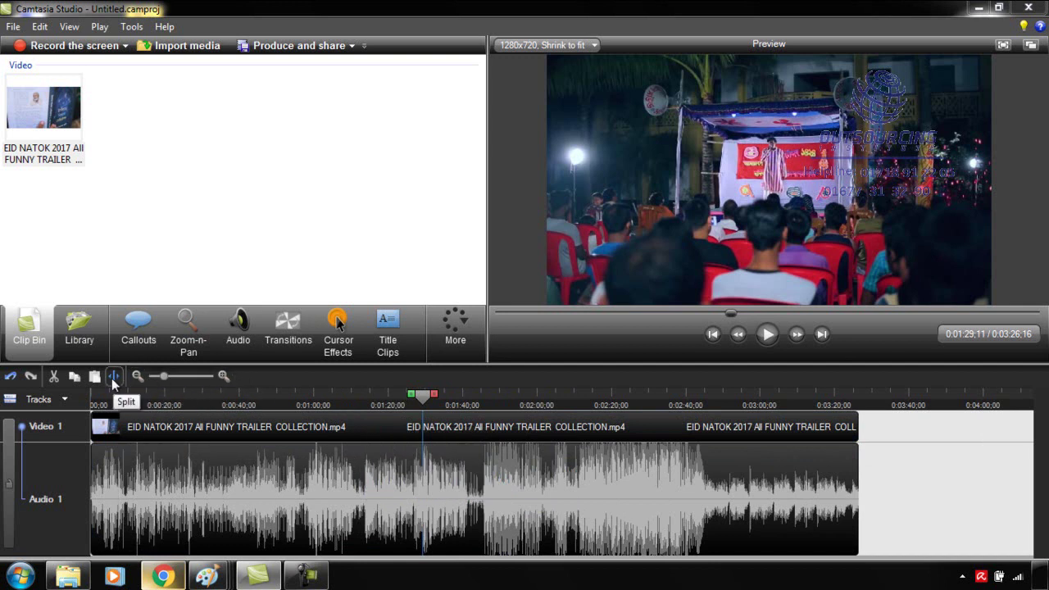
Step: Split the clip's video and audio at 0:01:12;07 and select the second video segment
left_click(359, 397)
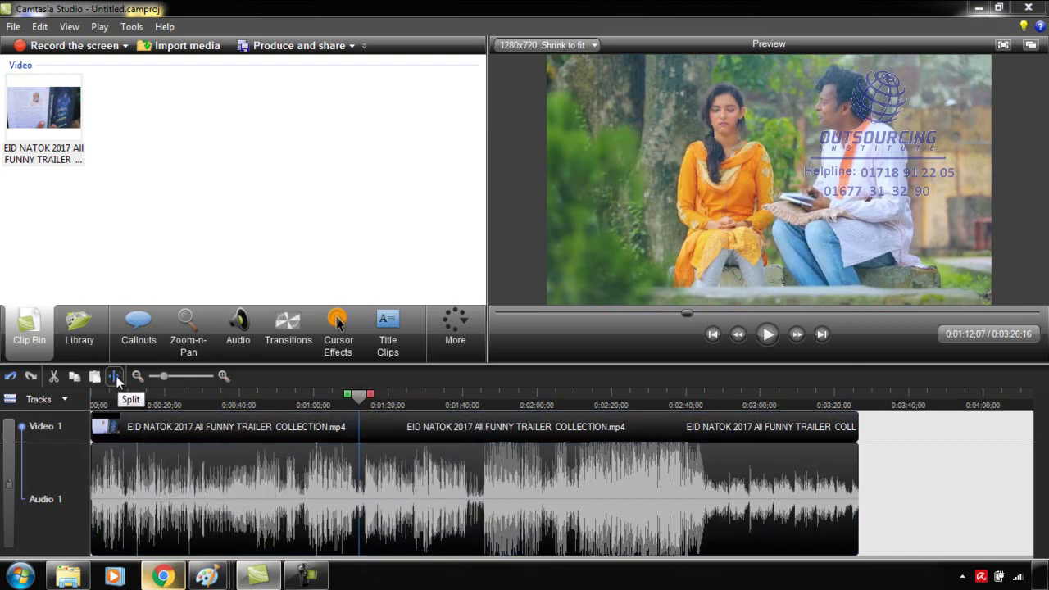
left_click(421, 475)
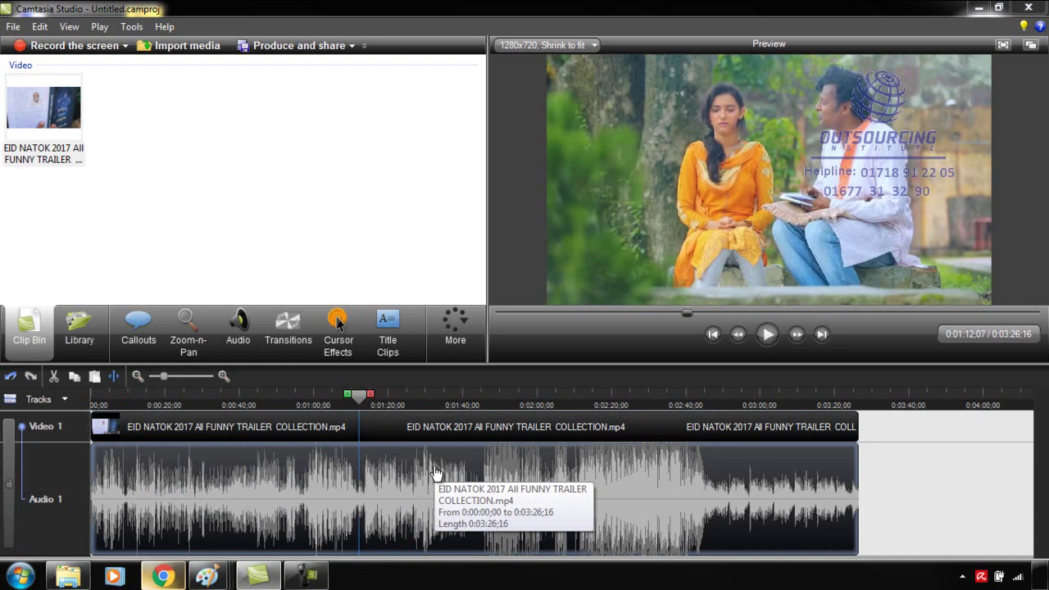
left_click(117, 375)
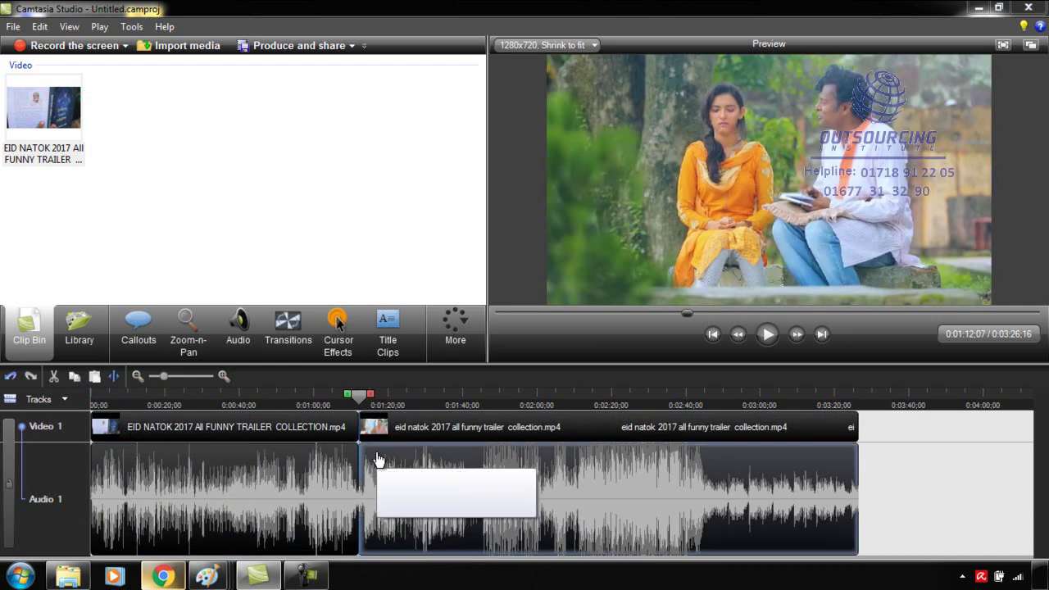
left_click(327, 489)
left_click(436, 435)
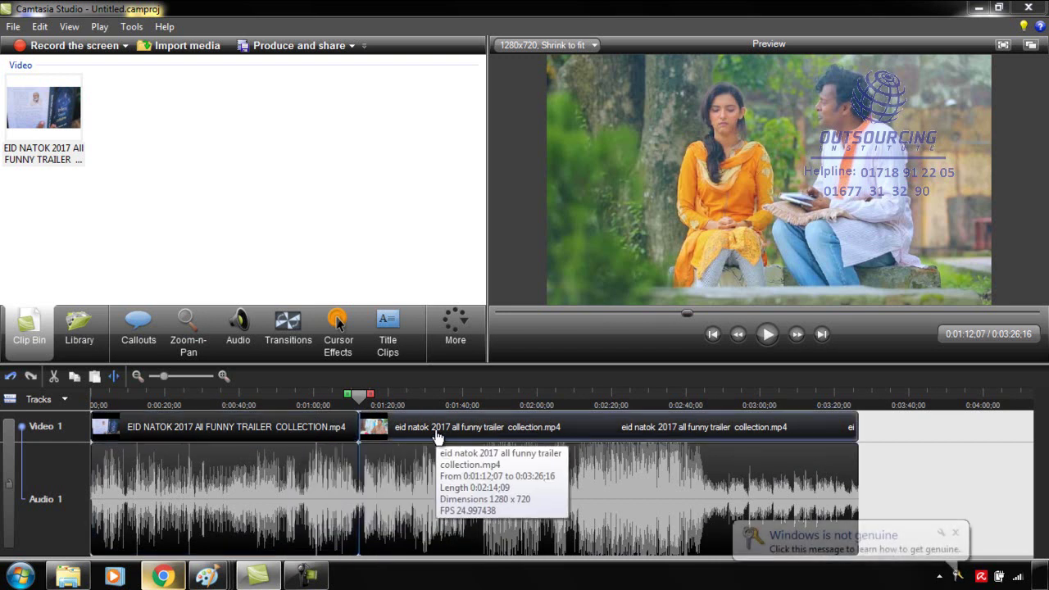
Step: Split the clip's video and audio again at 0:01:13;27, 0:01:14;28, 0:01:17;06 and 0:01:21;29
left_click(955, 534)
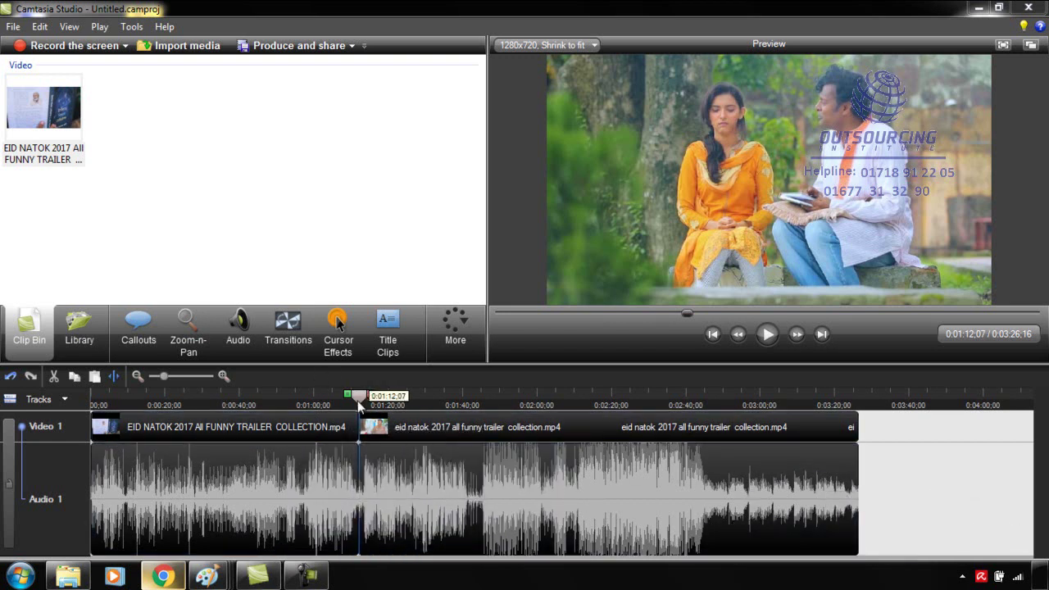
left_click_drag(357, 400, 366, 412)
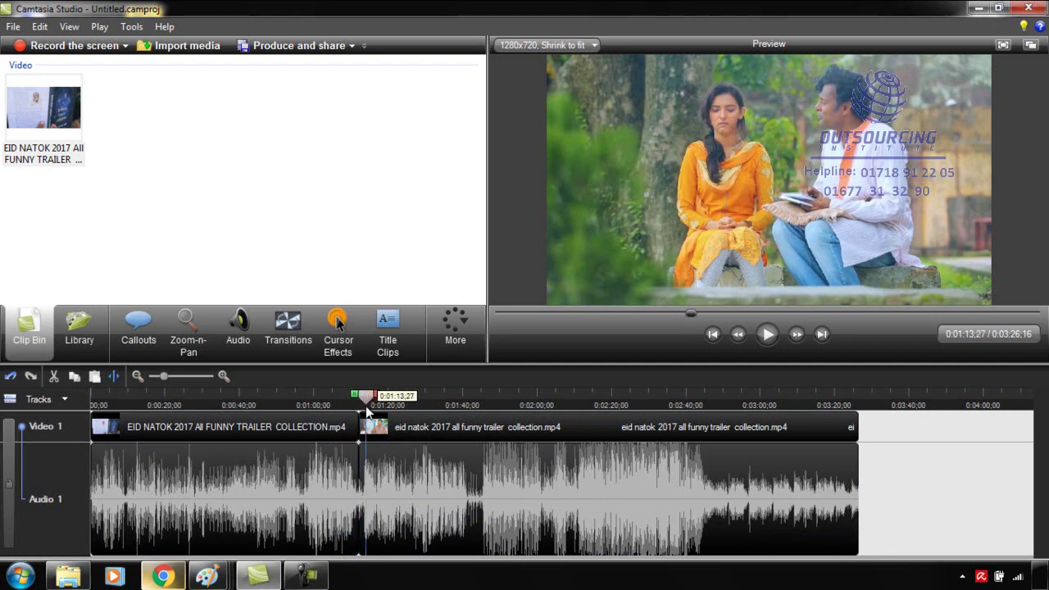
left_click(119, 376)
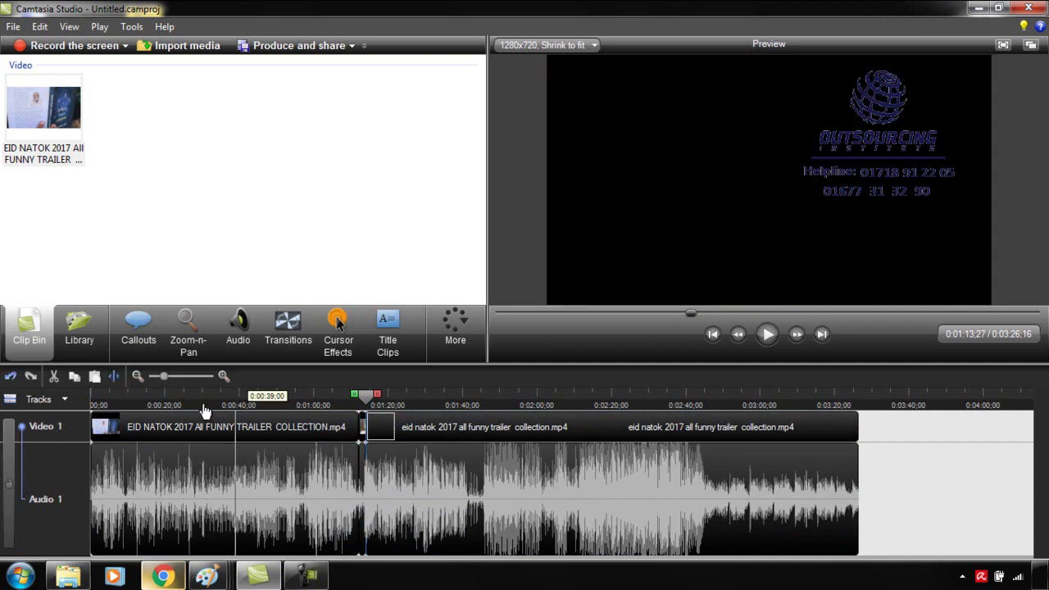
left_click(369, 405)
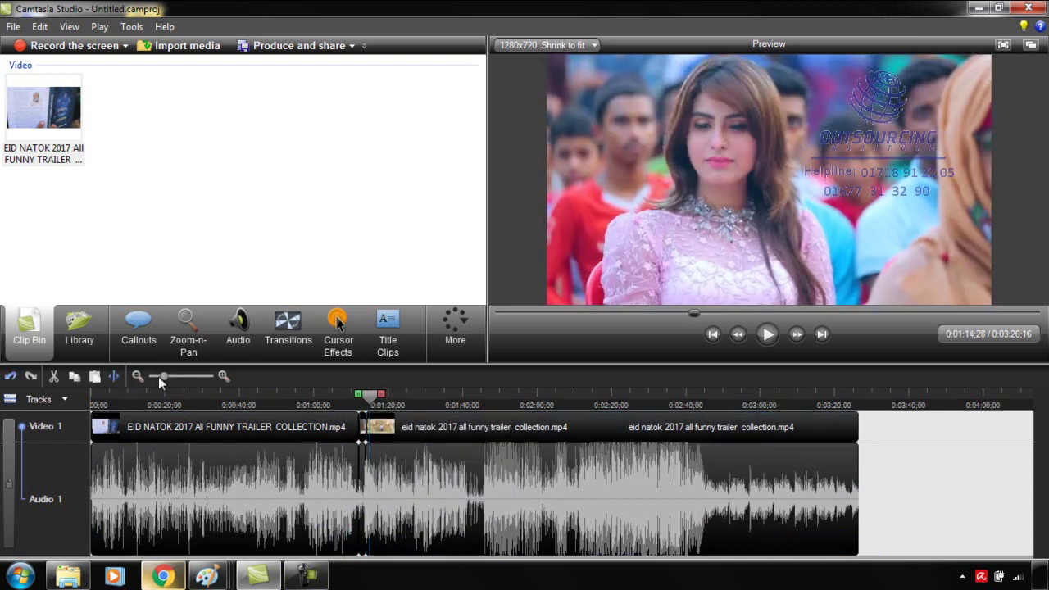
left_click(377, 405)
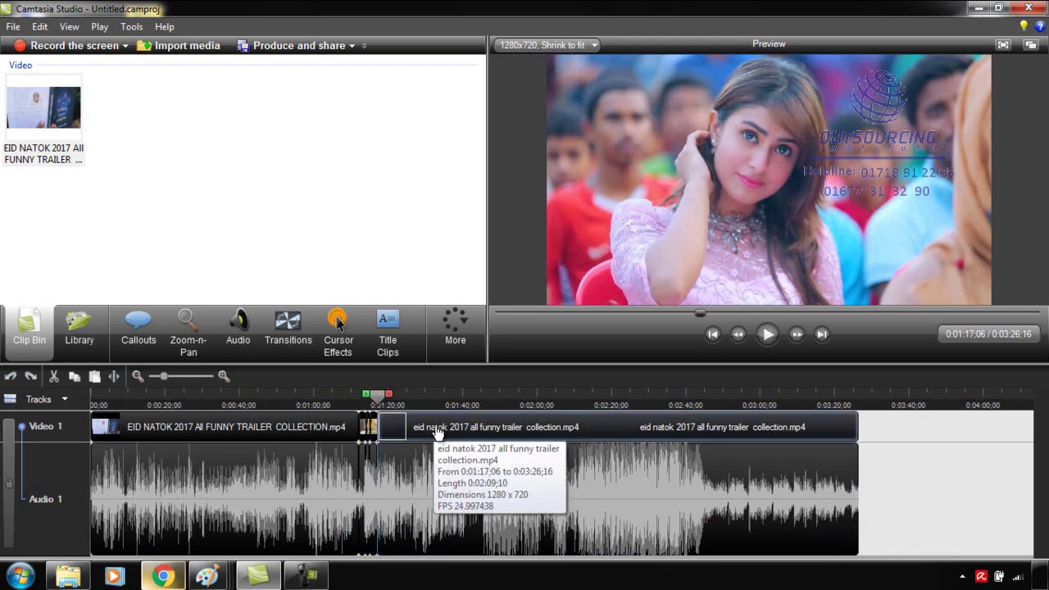
left_click(396, 398)
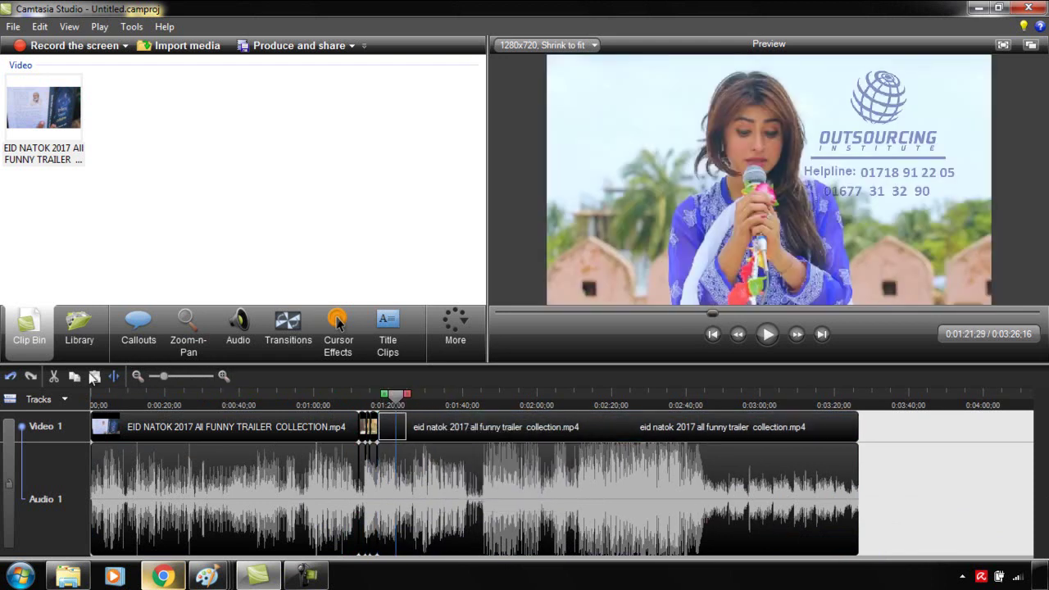
left_click(107, 376)
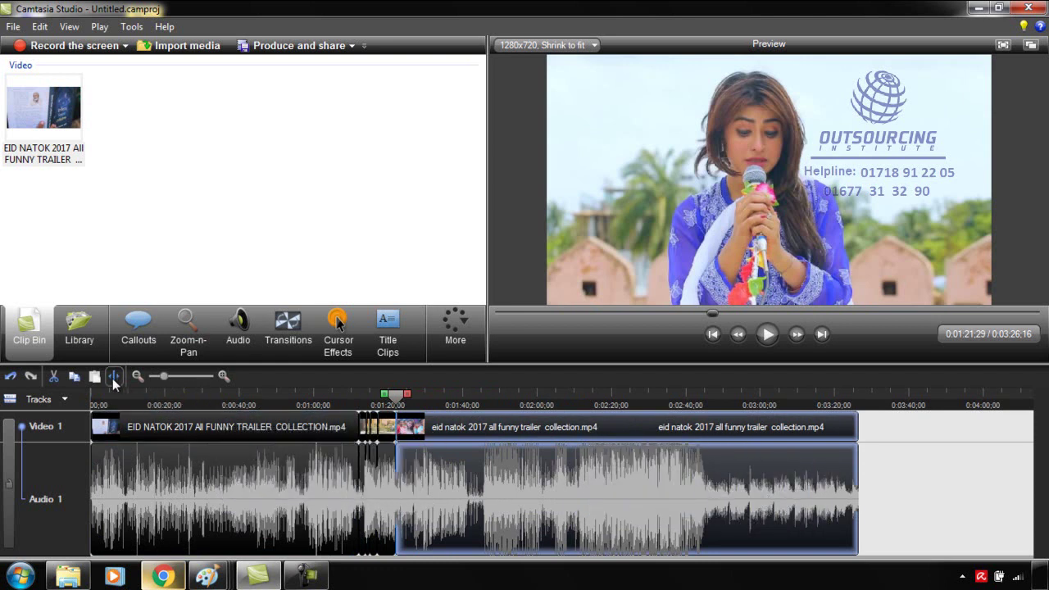
Step: Undo all the clip splits, including the one at 0:01:12;07
left_click(10, 376)
left_click(11, 376)
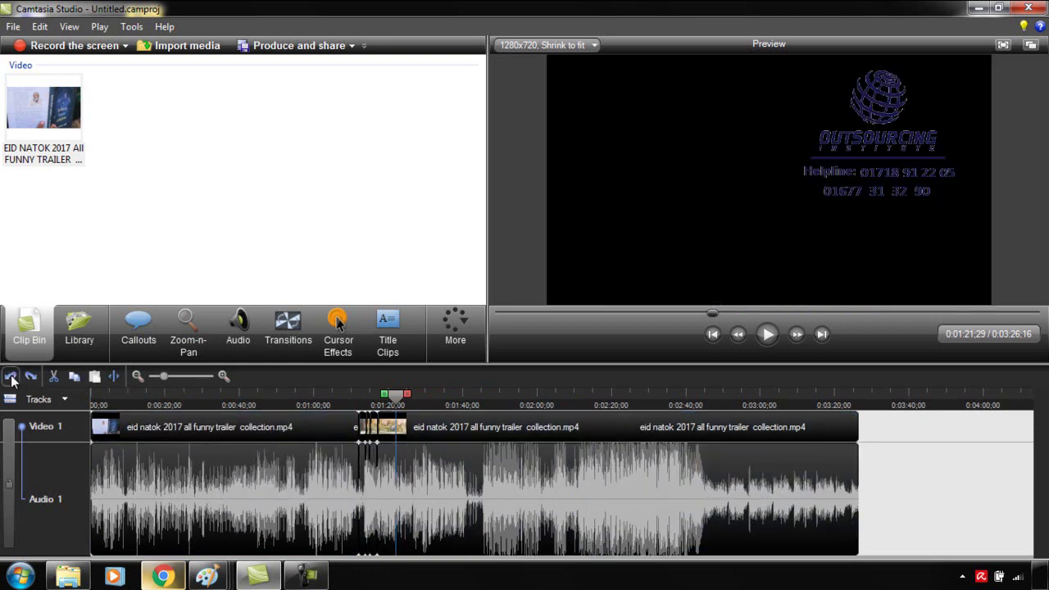
left_click(11, 376)
left_click(10, 376)
left_click(11, 376)
left_click(10, 376)
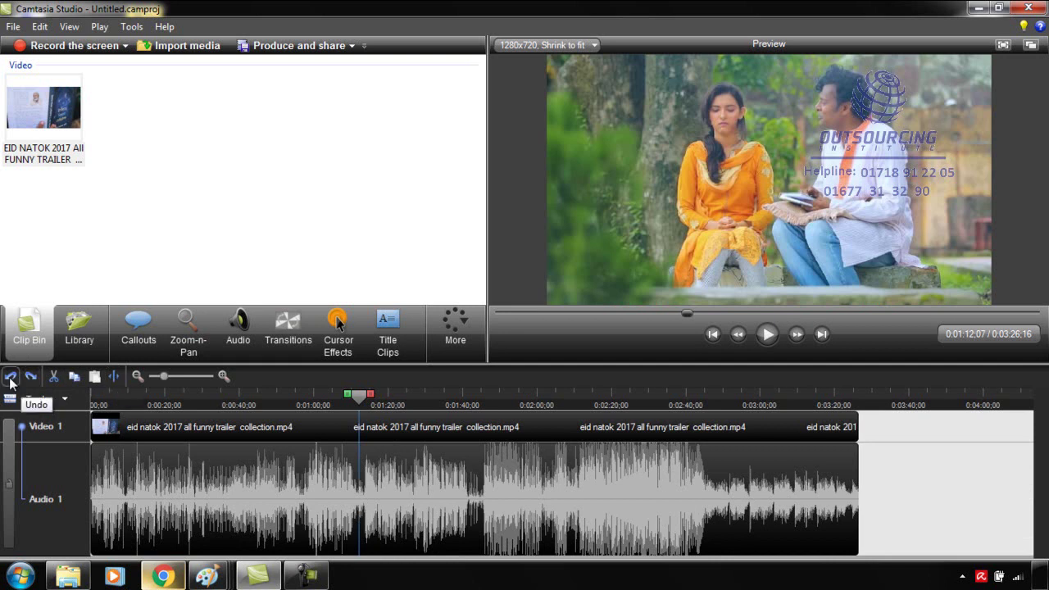
Step: Redo several of the undone clip splits and undo them again
left_click(31, 376)
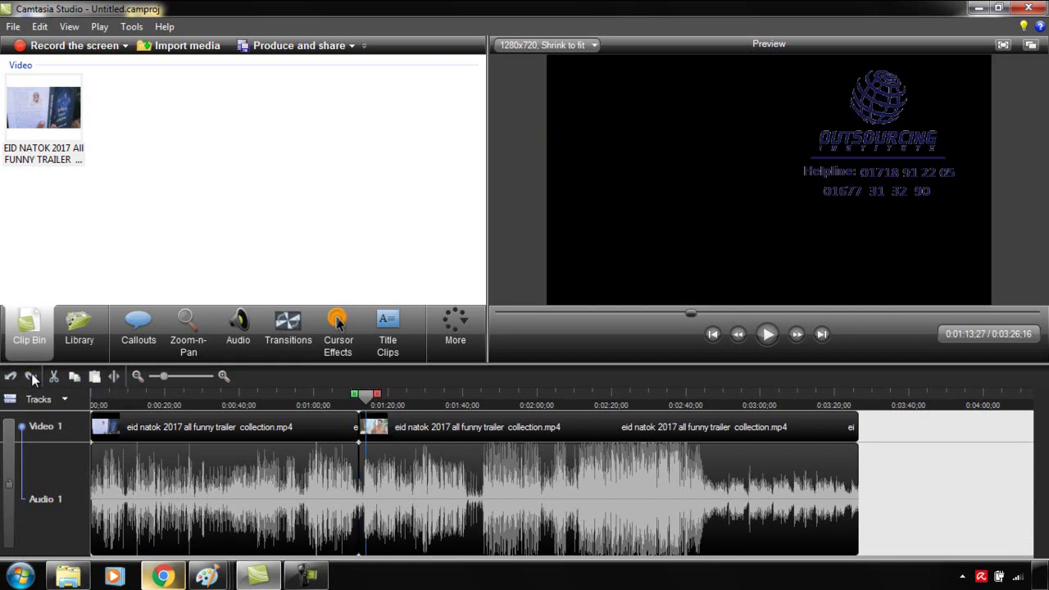
left_click(31, 376)
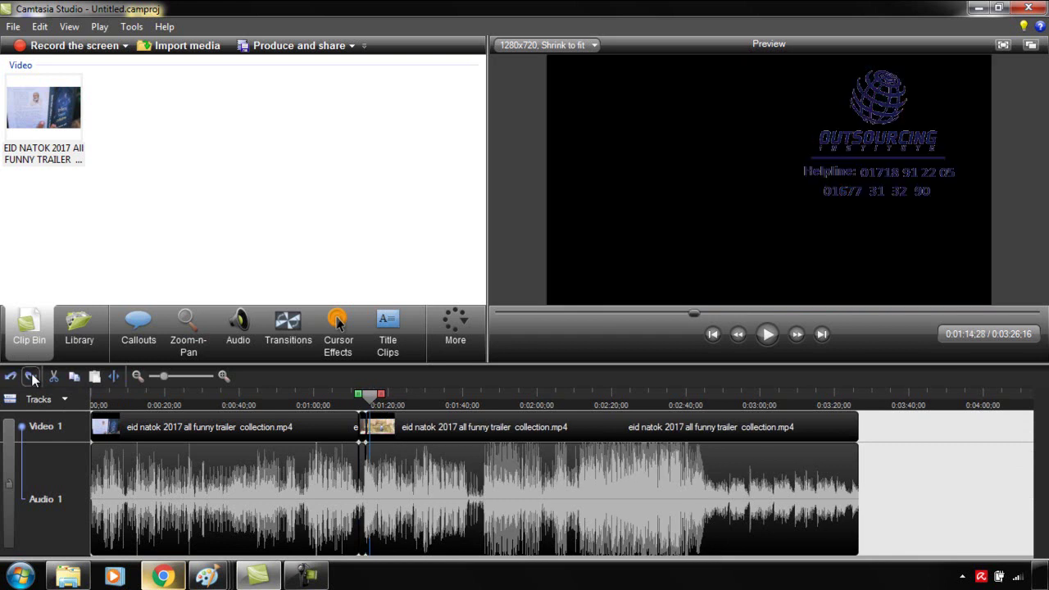
left_click(31, 376)
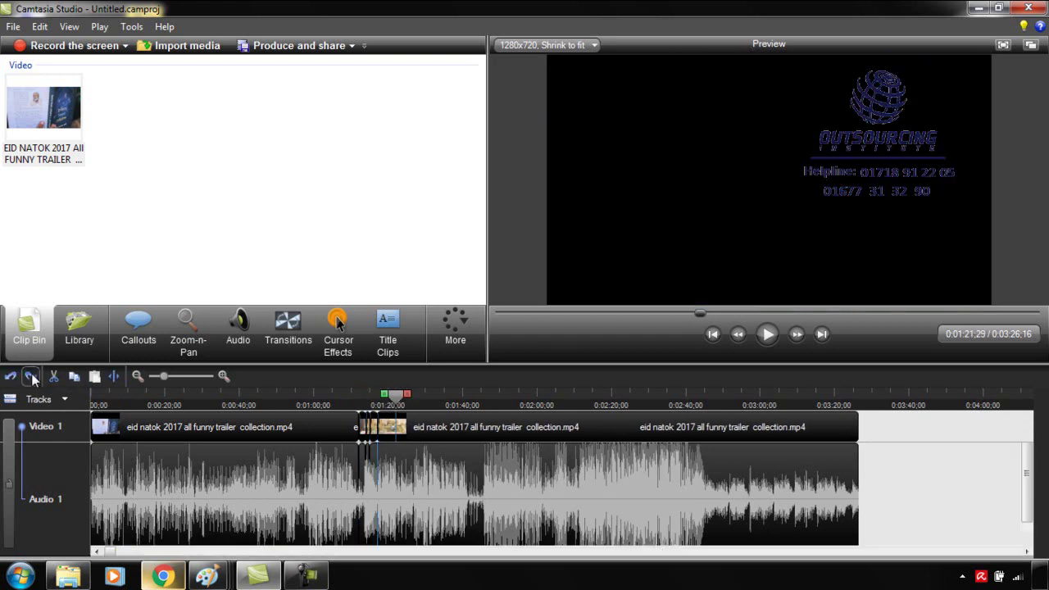
left_click(10, 376)
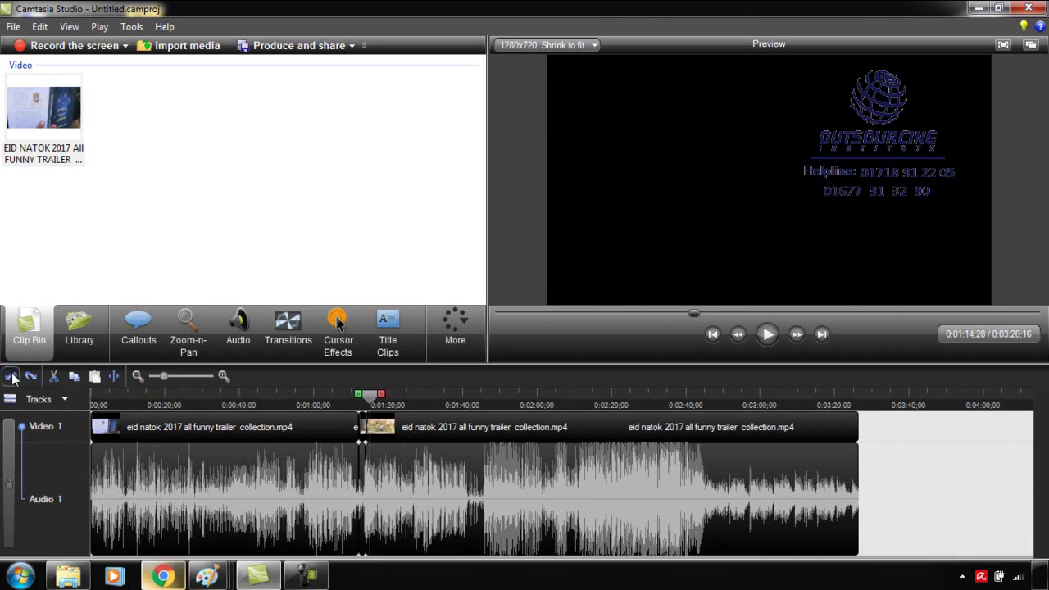
left_click(11, 376)
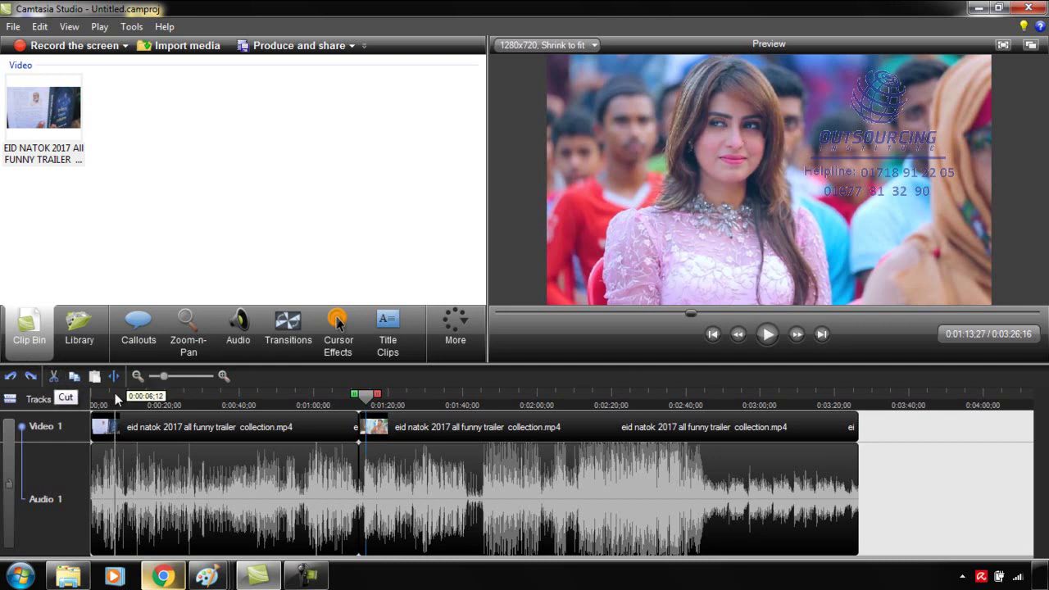
left_click(10, 378)
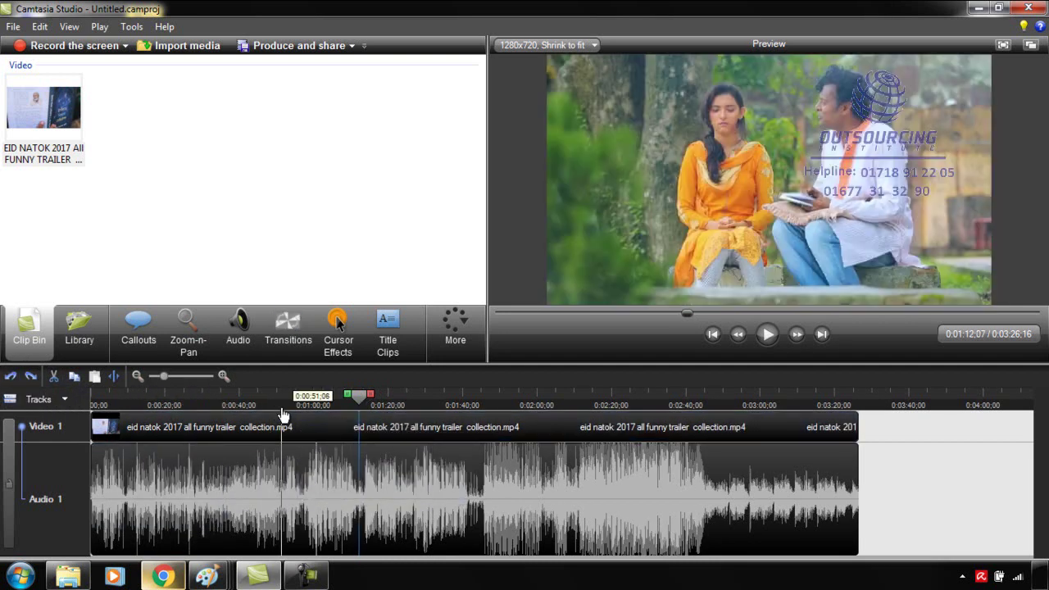
Step: Scrub the playhead back through the clip to 0:00:07;03 at a closer timeline zoom and play the preview to about 0:00:12
left_click(259, 401)
left_click_drag(260, 400, 210, 401)
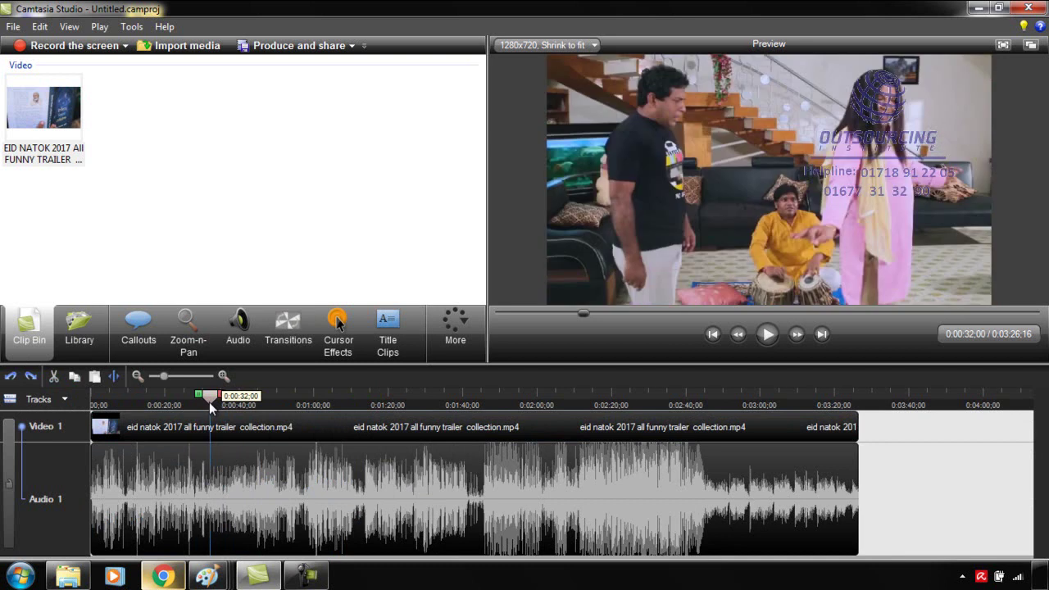
left_click(188, 402)
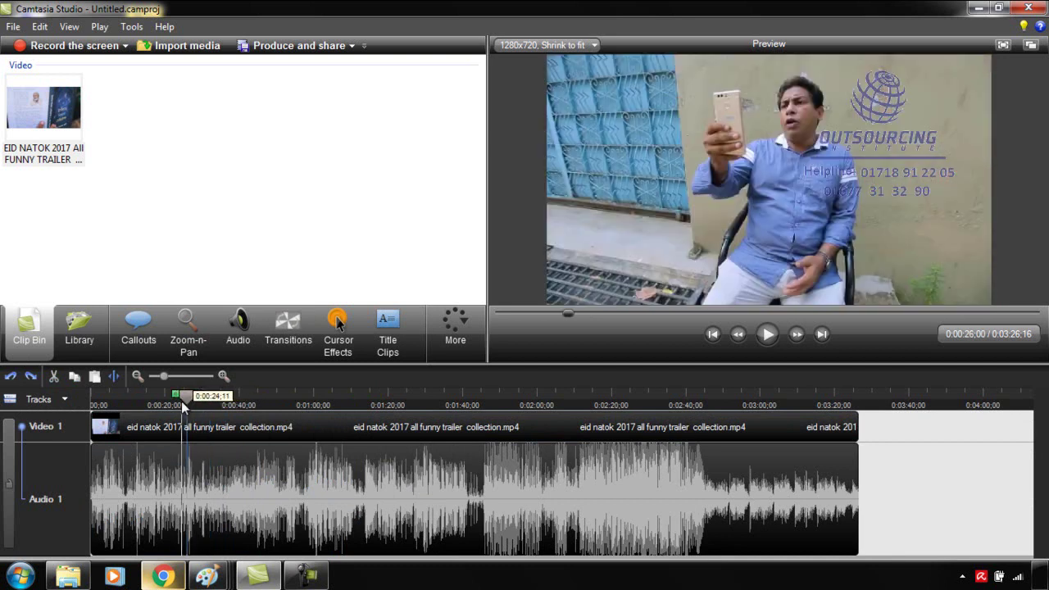
left_click(179, 400)
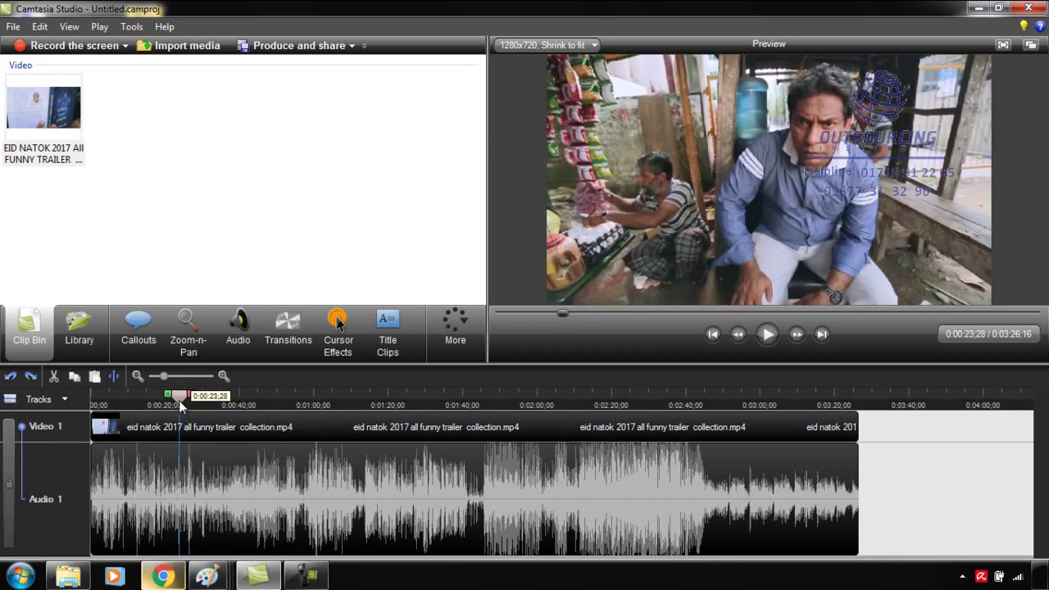
left_click(138, 400)
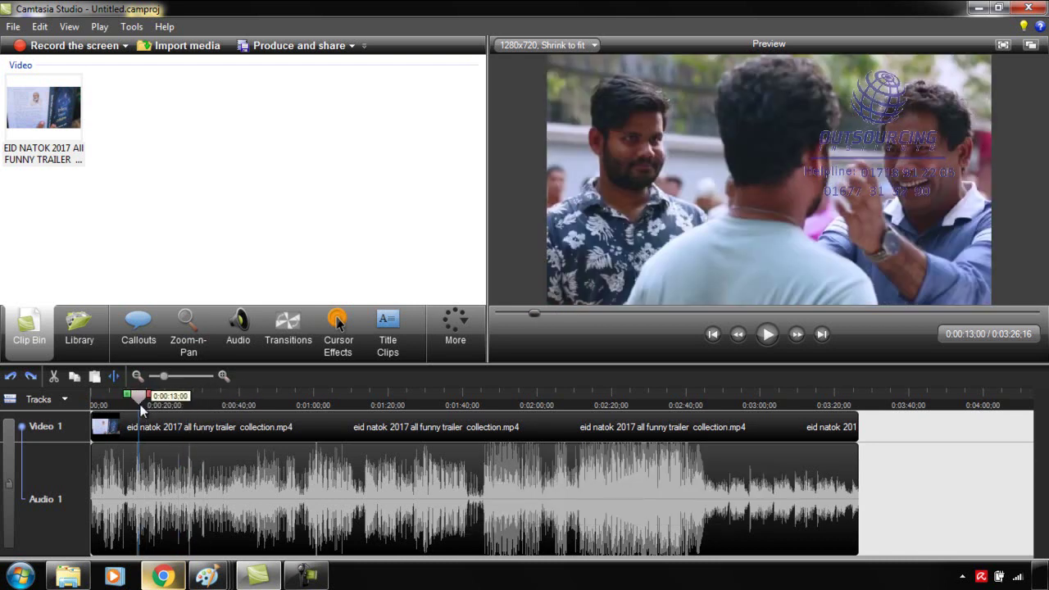
left_click(222, 375)
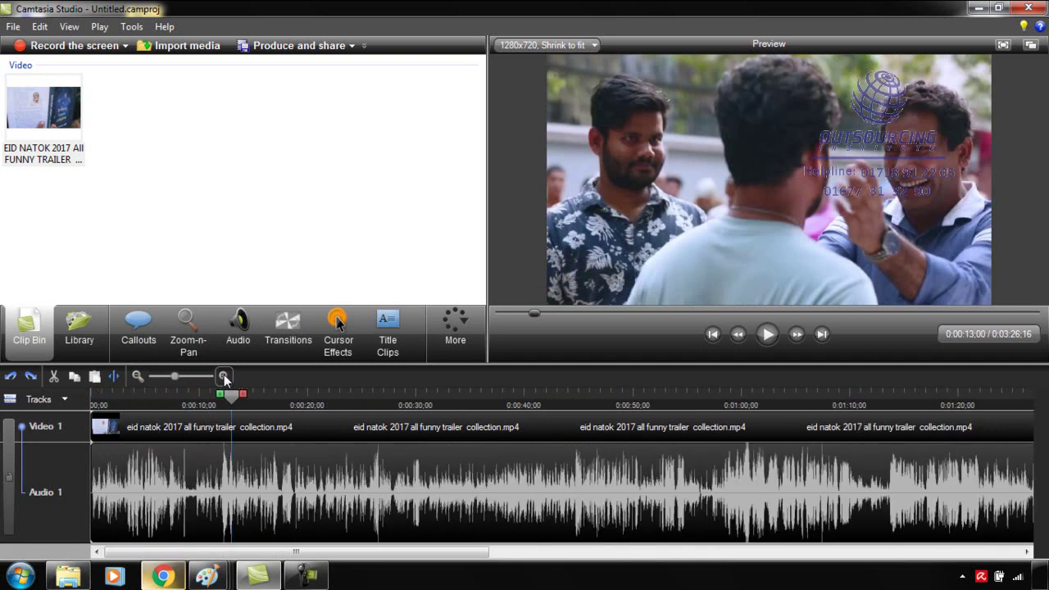
left_click_drag(353, 404, 315, 403)
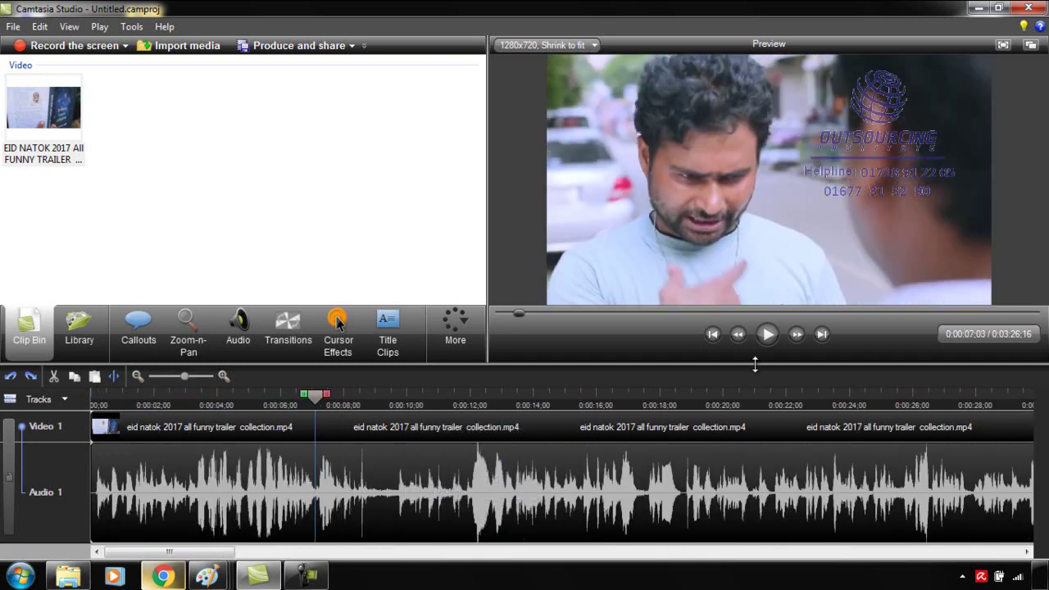
left_click(760, 335)
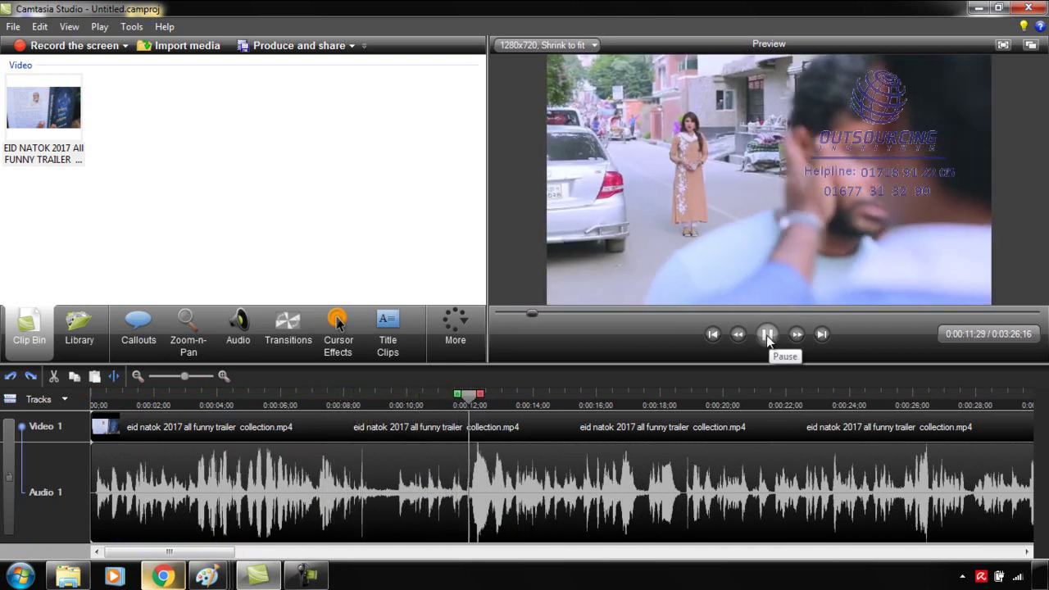
left_click(768, 335)
Step: Cut the section from 0:00:11;10 to 0:00:18;19 out of the clip and paste it at the clip's end
left_click(449, 401)
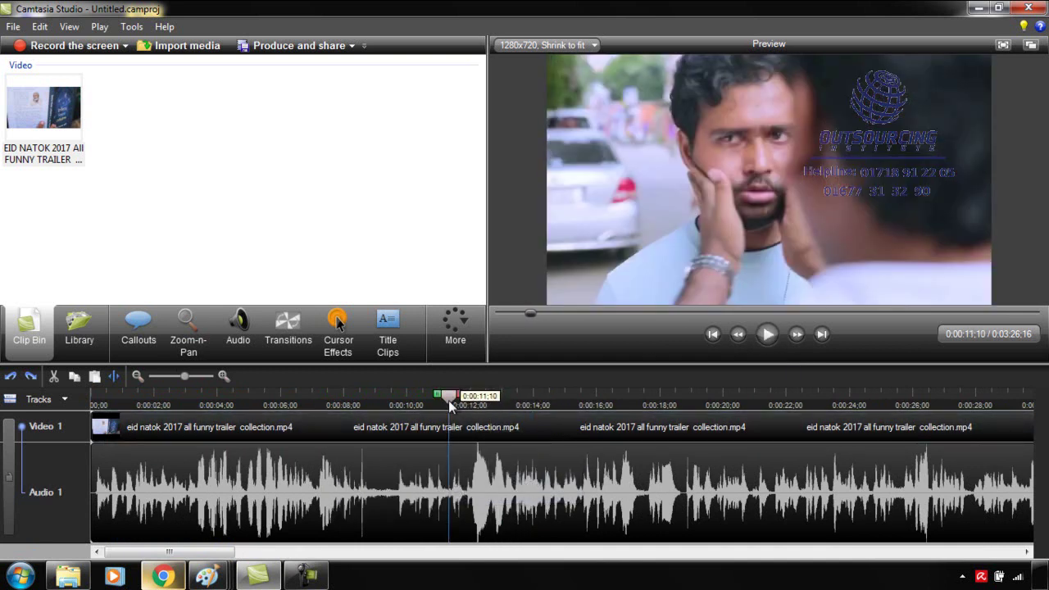
left_click_drag(548, 399, 678, 399)
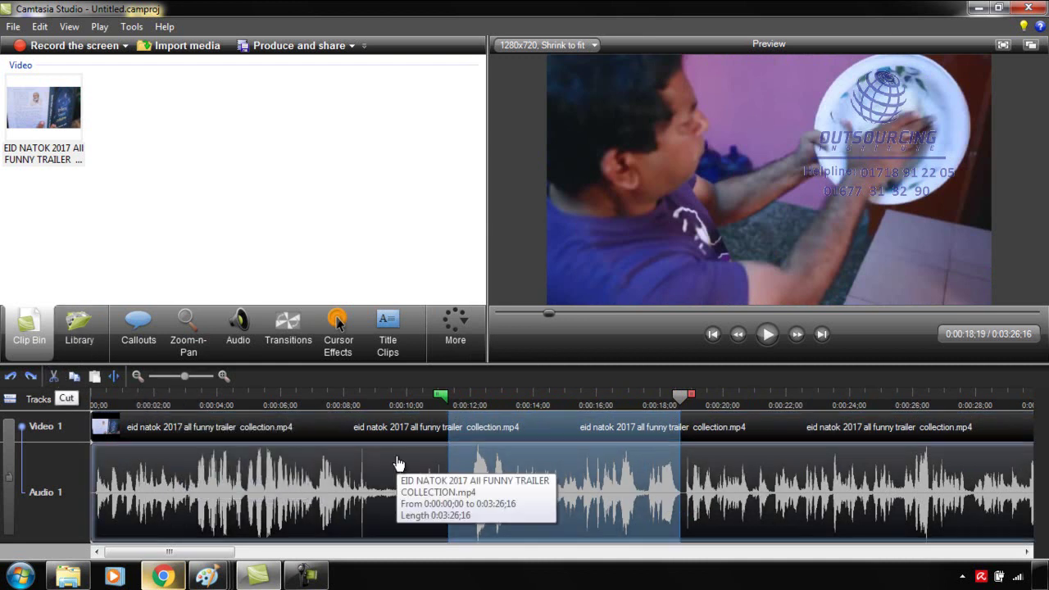
right_click(481, 427)
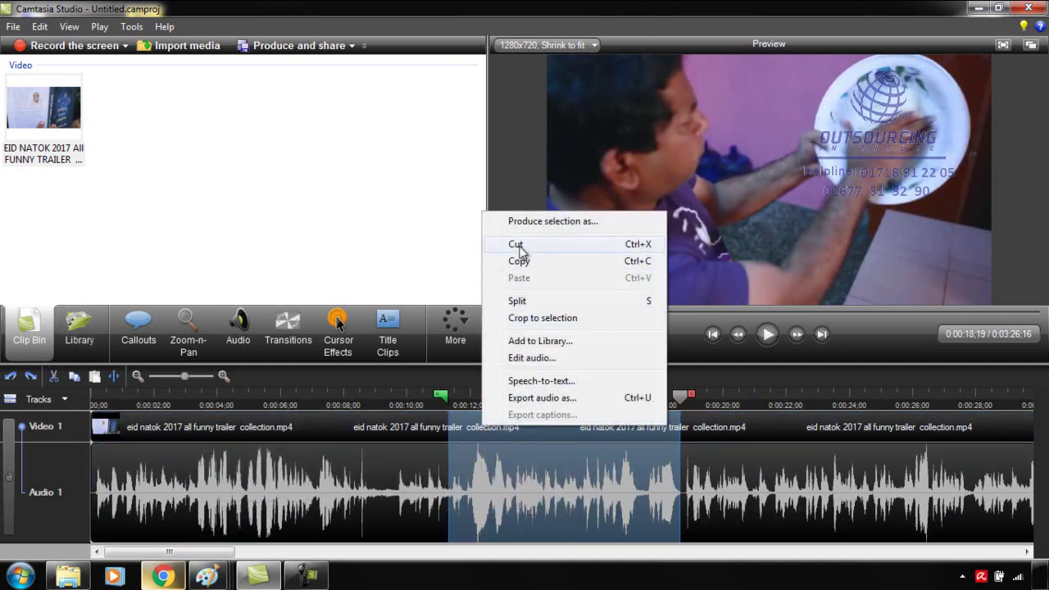
left_click(53, 376)
left_click(54, 376)
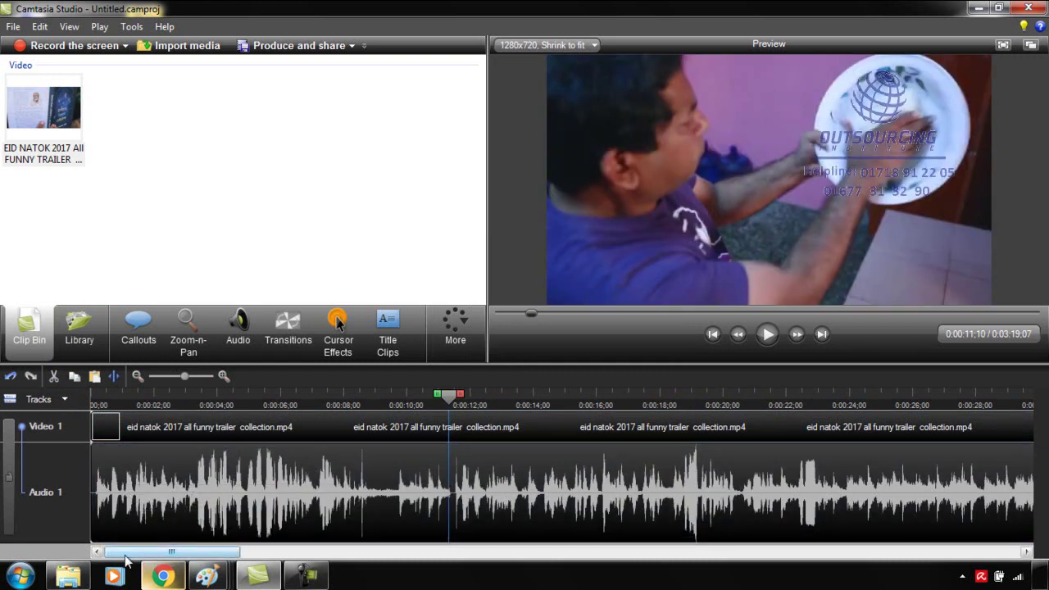
left_click(136, 376)
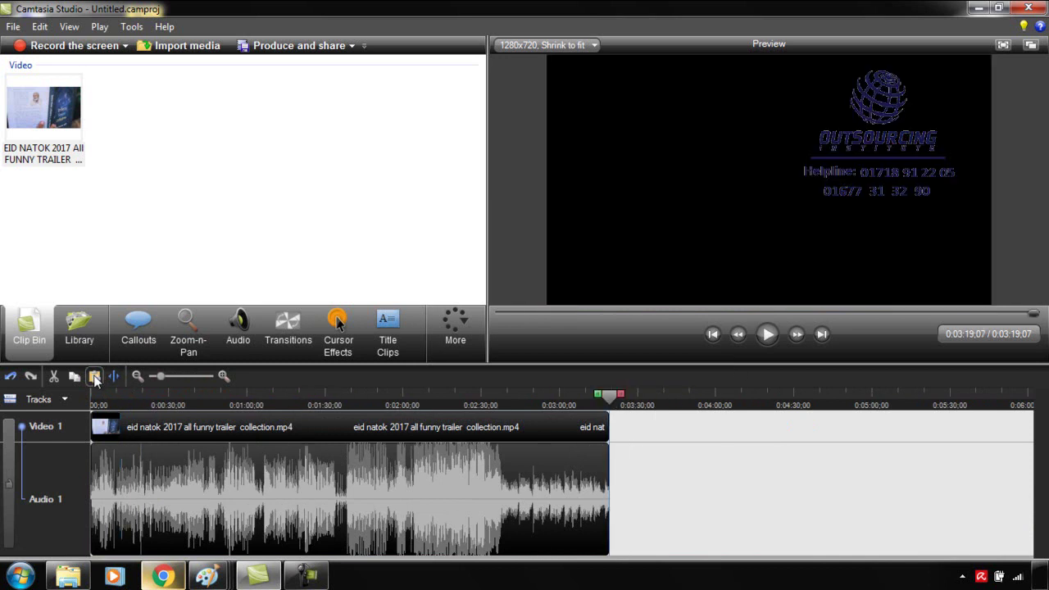
left_click(94, 376)
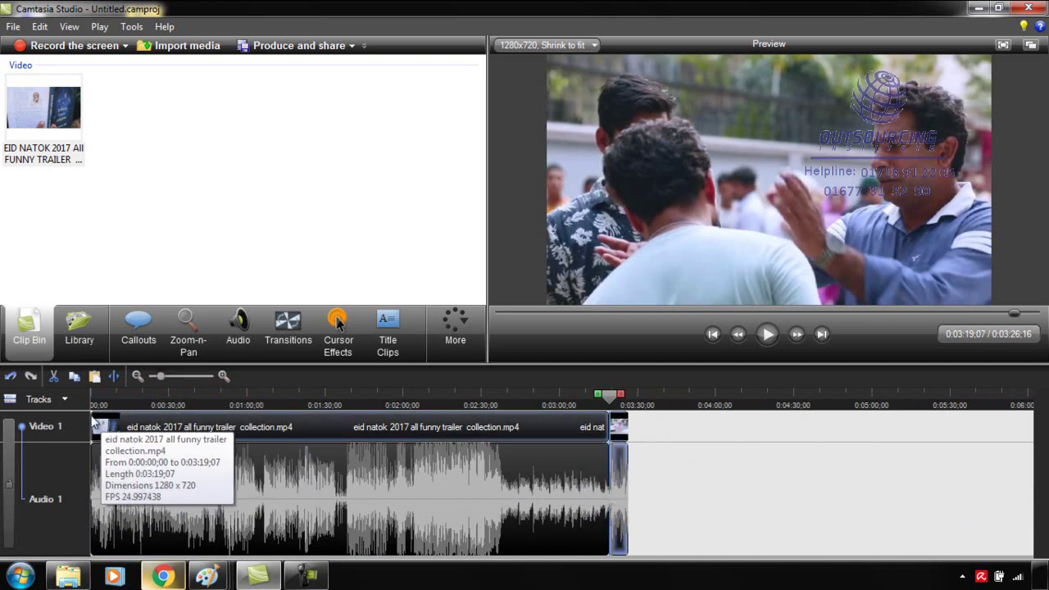
Step: Cut the section from 0:01:34;11 to about 0:02:08 and paste it at the end of the timeline's last segment
left_click(337, 397)
left_click_drag(354, 404, 437, 392)
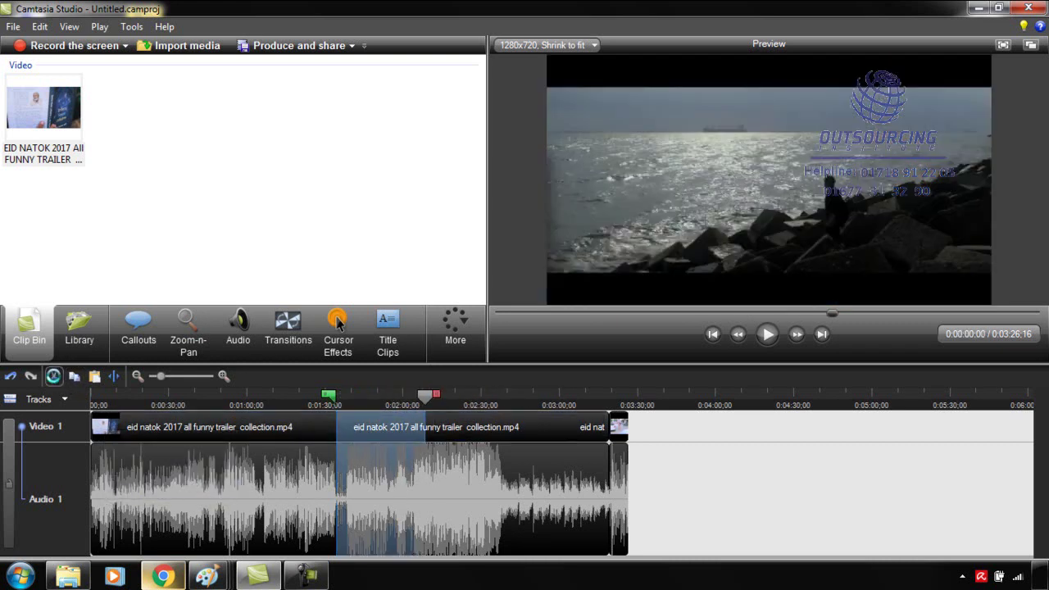
left_click(53, 376)
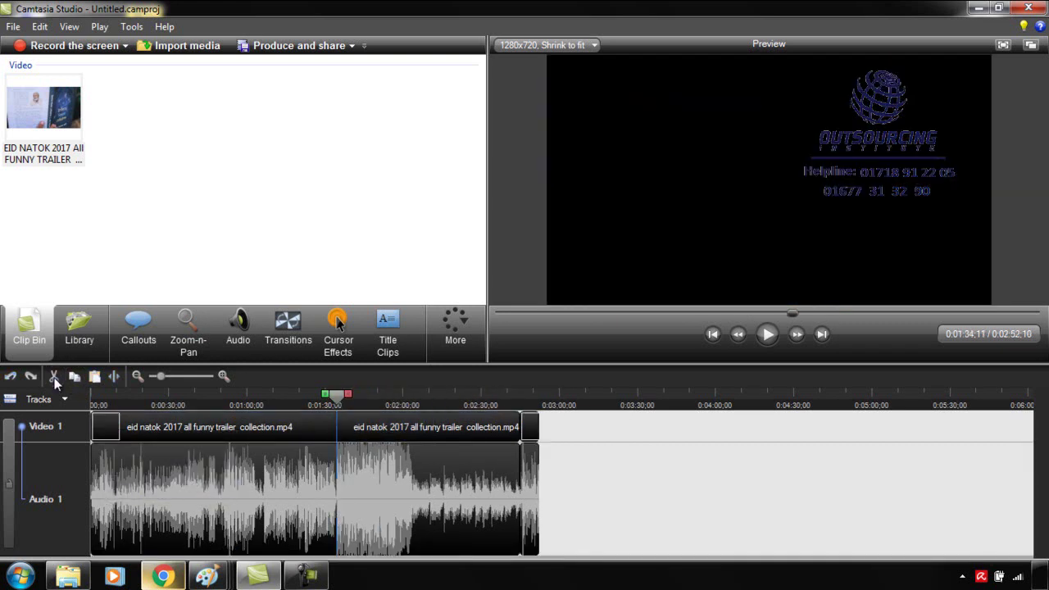
left_click(560, 404)
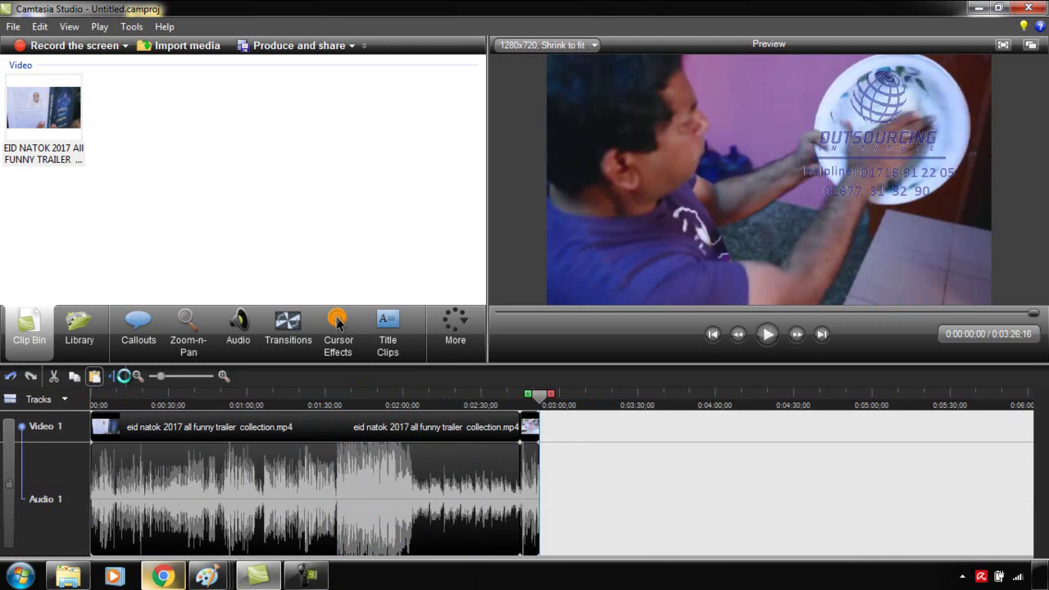
left_click(95, 376)
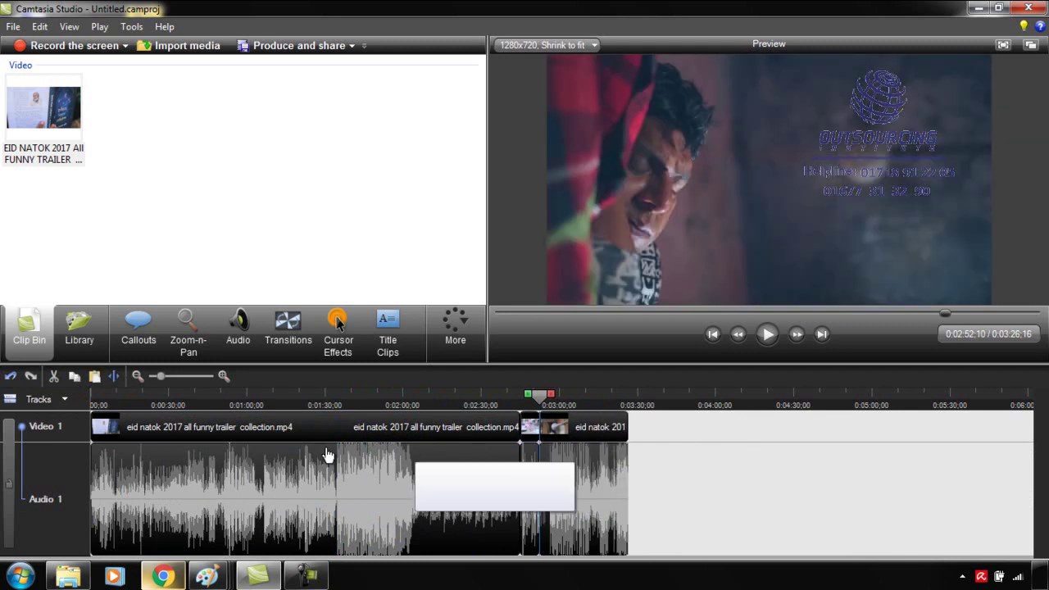
left_click(535, 456)
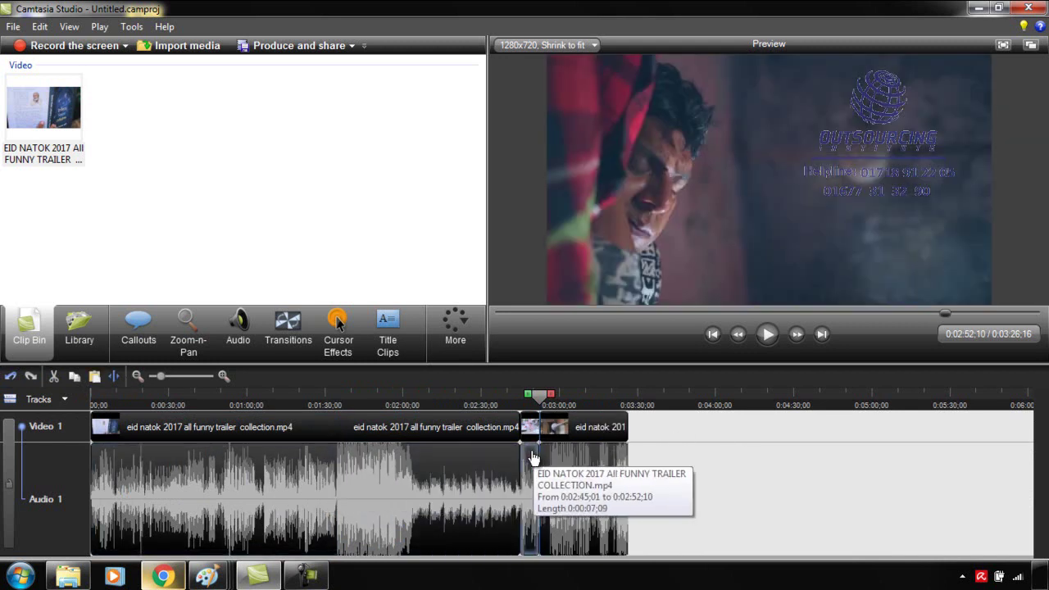
Step: Select the section from 0:00:27;22 to 0:00:43;19 in the first clip and cut it out of the timeline
left_click(164, 400)
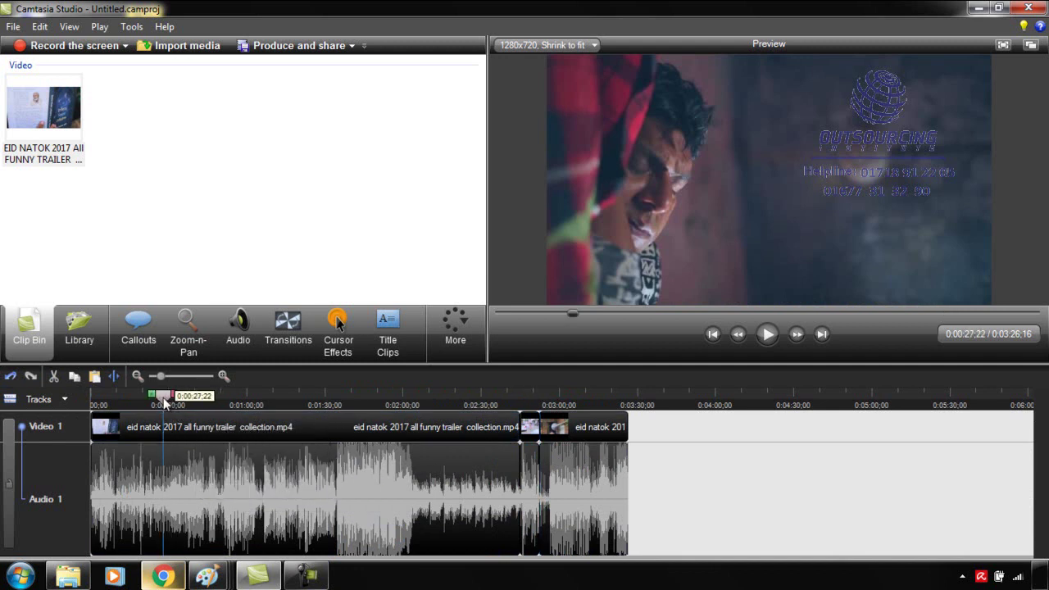
mouse_move(173, 398)
left_mouse_down()
mouse_move(226, 399)
mouse_move(217, 399)
left_mouse_up()
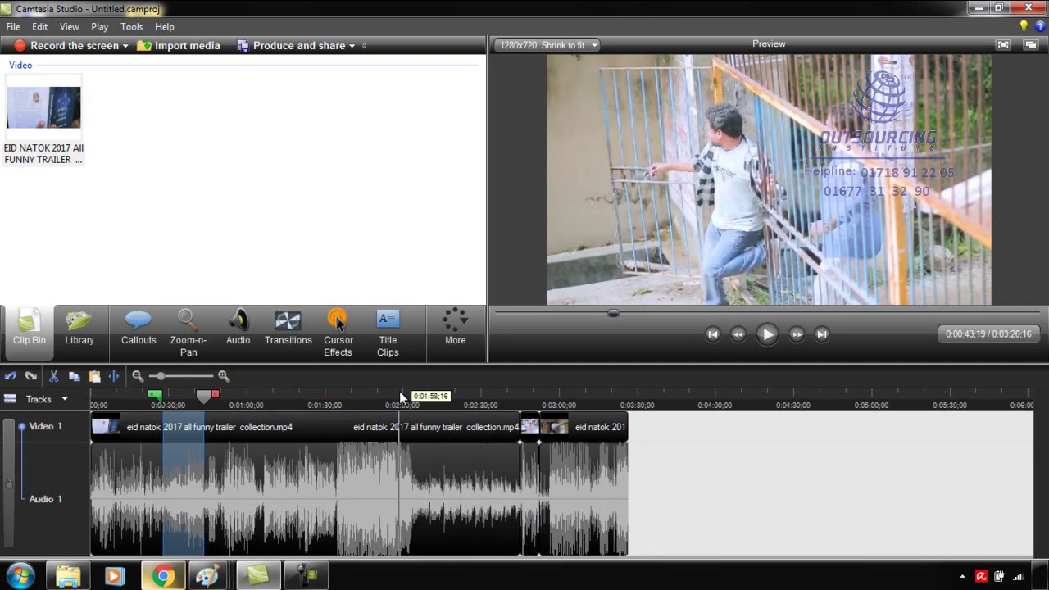
left_click(434, 471)
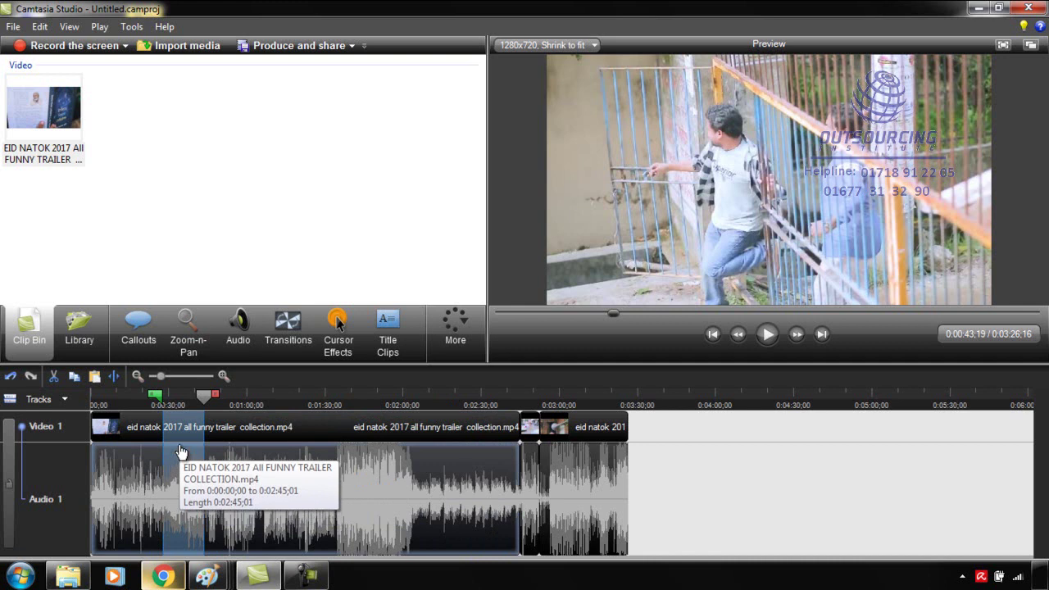
left_click(53, 376)
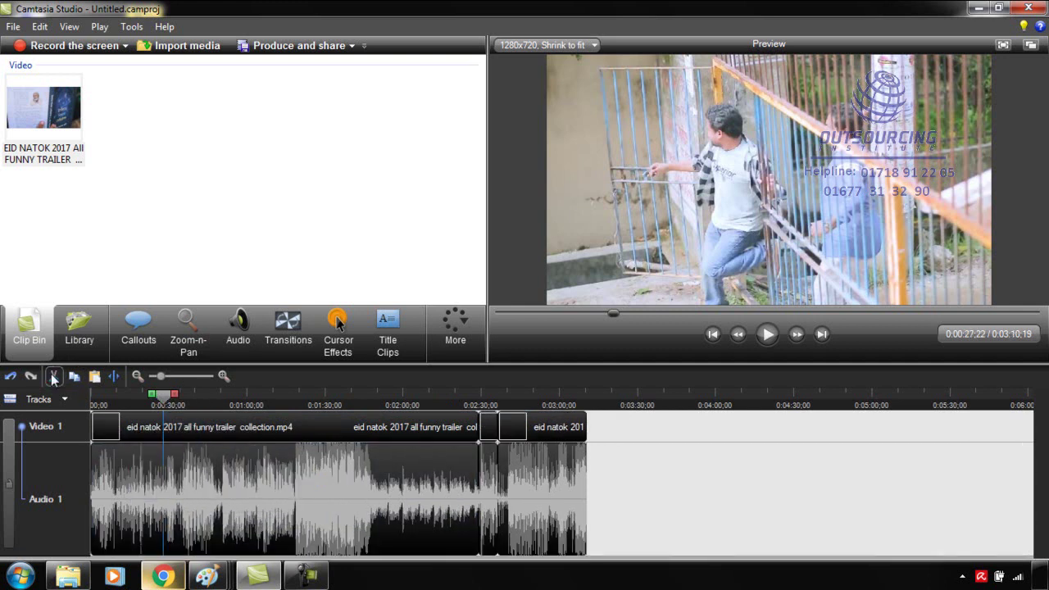
Step: Split the first clip at 0:01:47;28 and paste the cut section at the split point
left_click(373, 399)
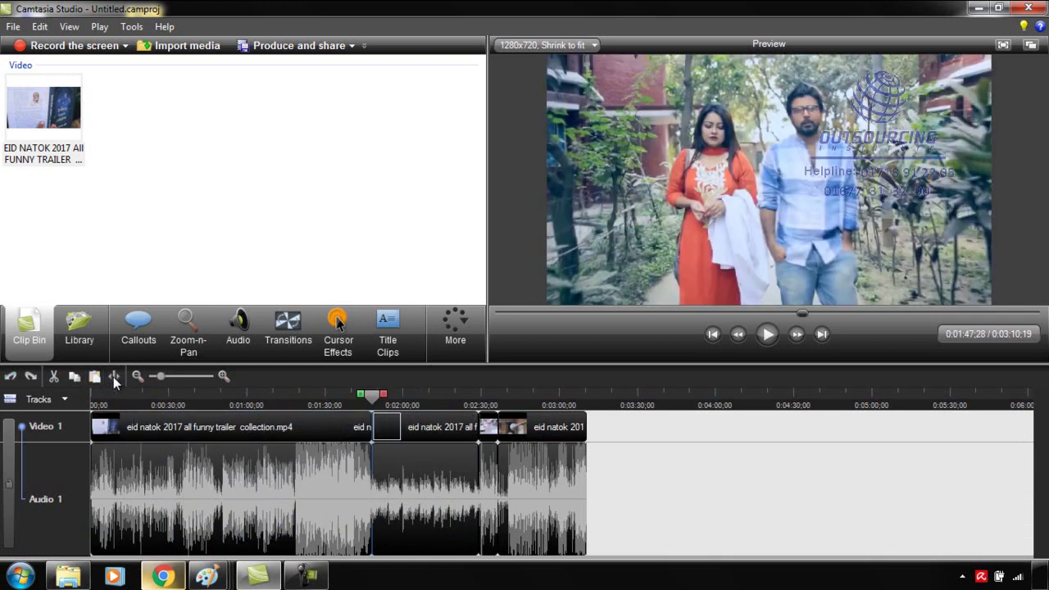
left_click(115, 378)
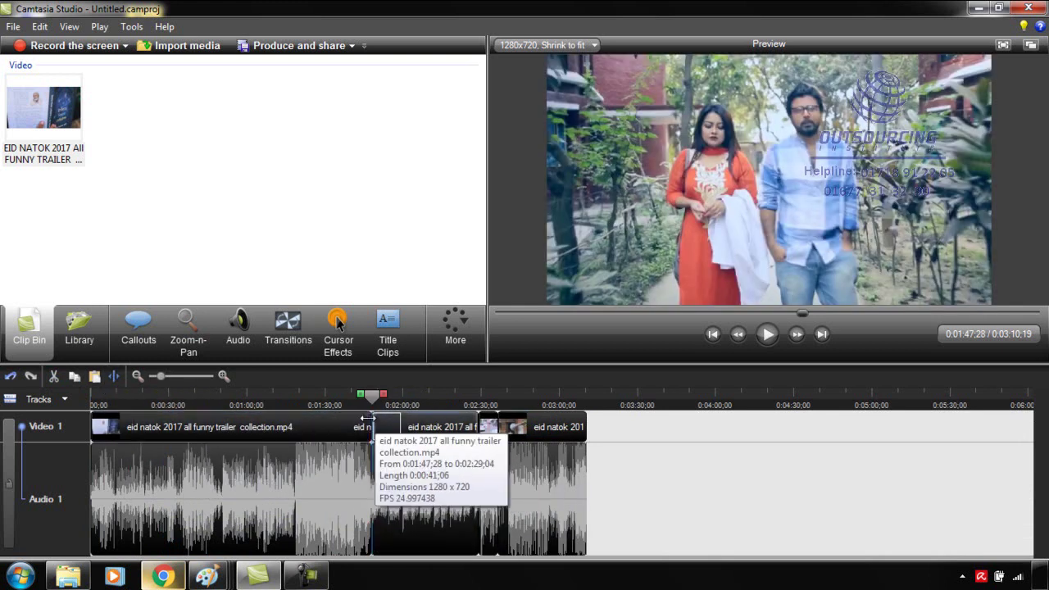
left_click(376, 446)
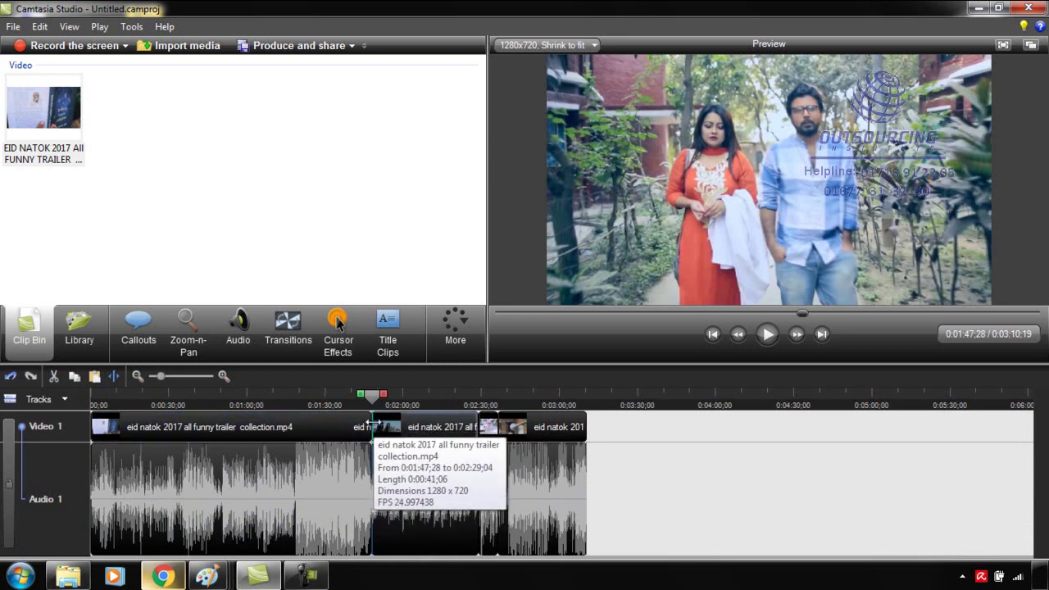
left_click_drag(371, 395, 350, 397)
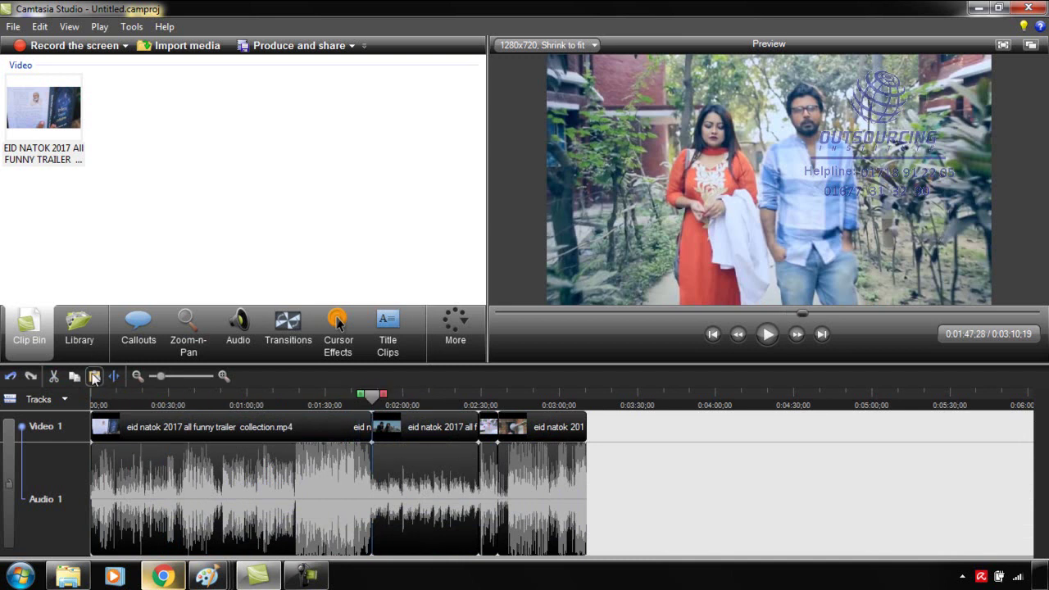
left_click(92, 375)
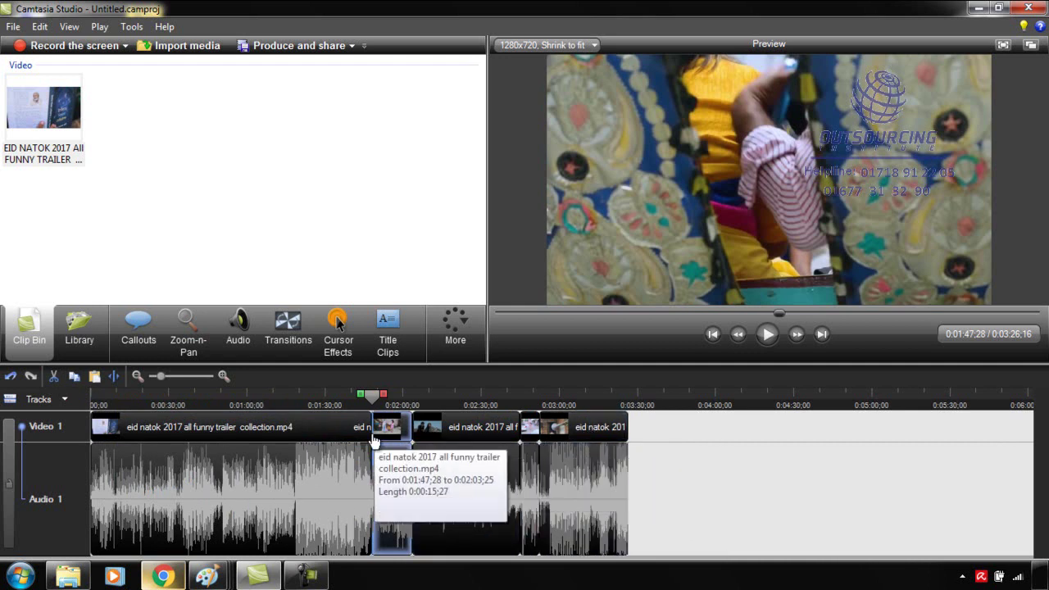
Step: Undo the split, pastes and cuts made on the timeline, back to just after the first section was cut out
left_click(265, 397)
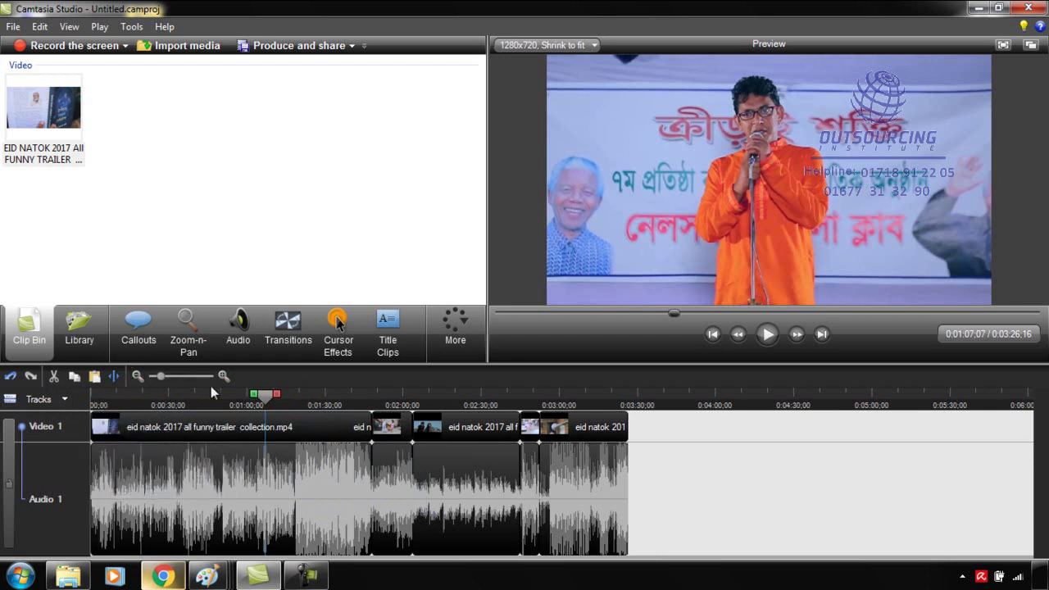
left_click(10, 377)
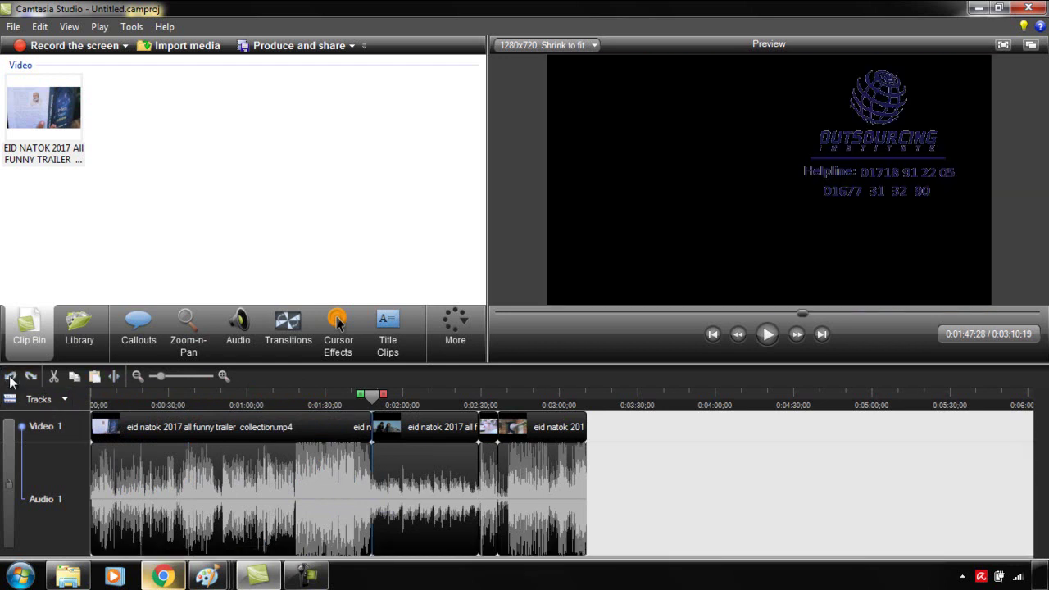
left_click(10, 377)
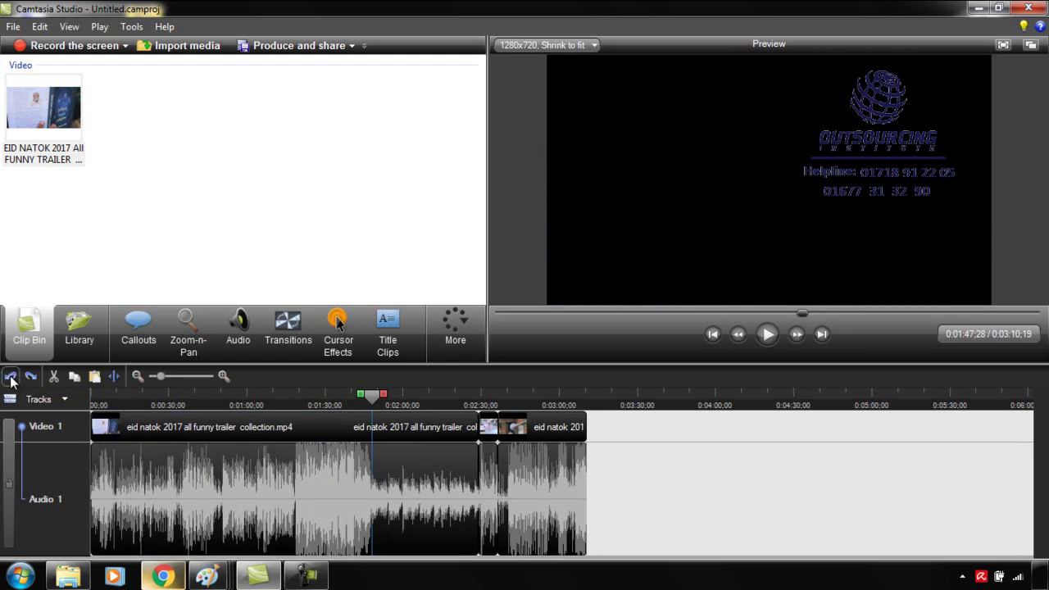
left_click(10, 377)
left_click(10, 376)
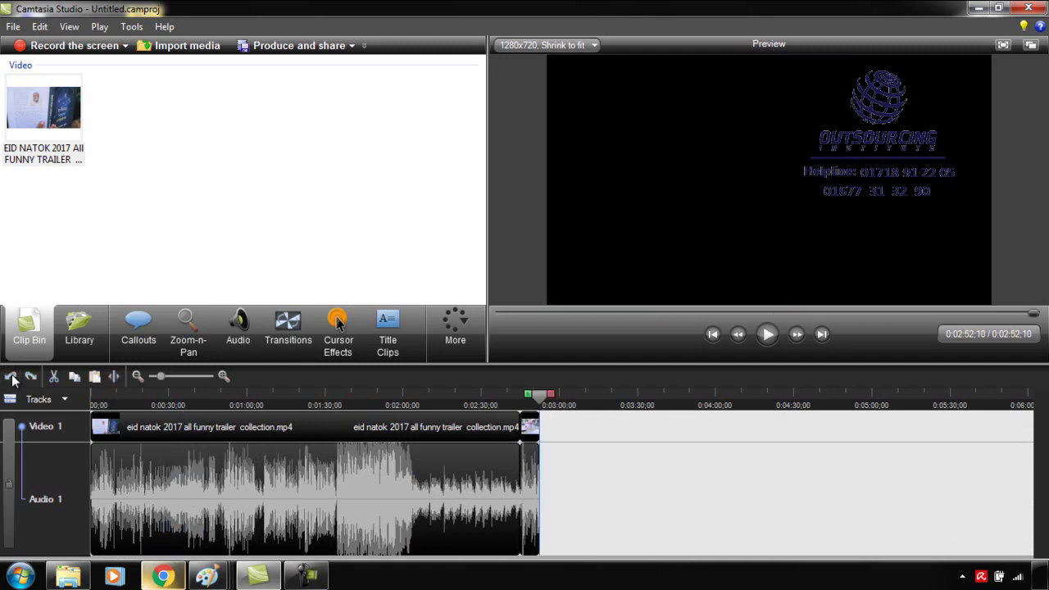
left_click(10, 376)
left_click(9, 376)
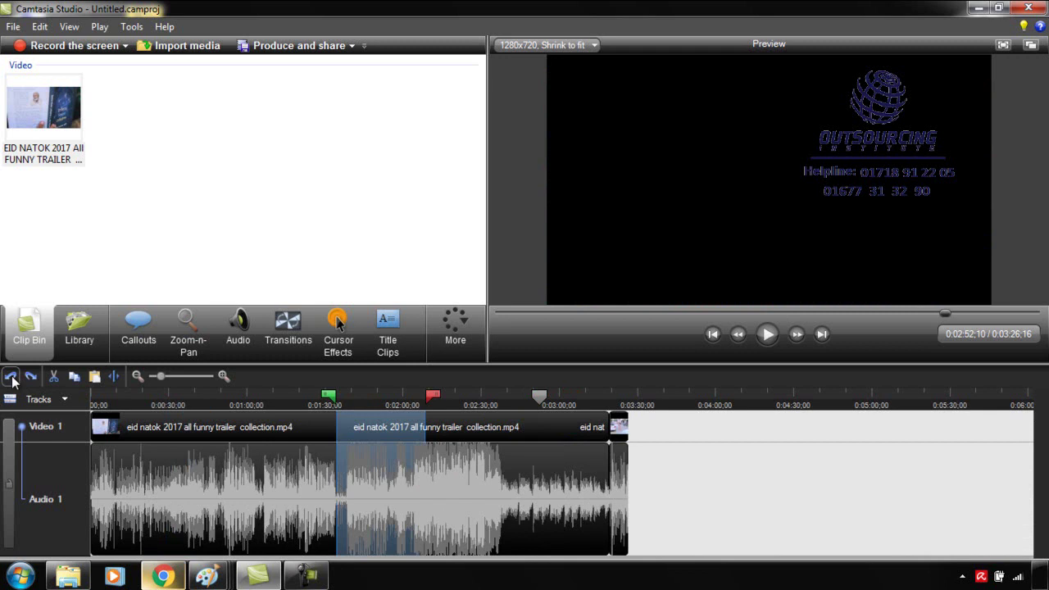
left_click(10, 377)
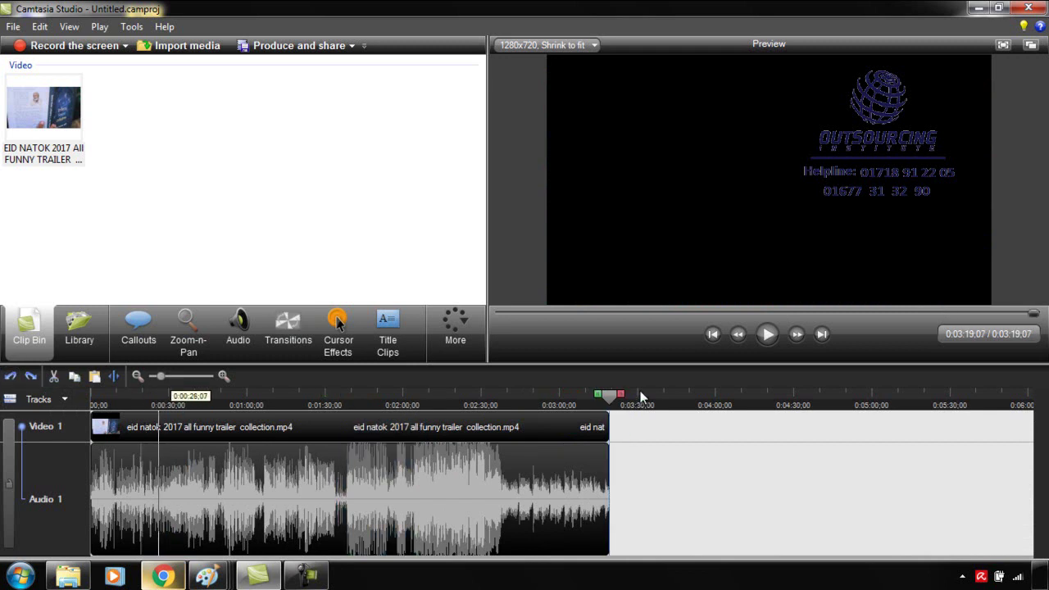
Step: Preview the clip from 0:00:42;14, and play a passage near the beginning up to 0:00:10;24
left_click(156, 391)
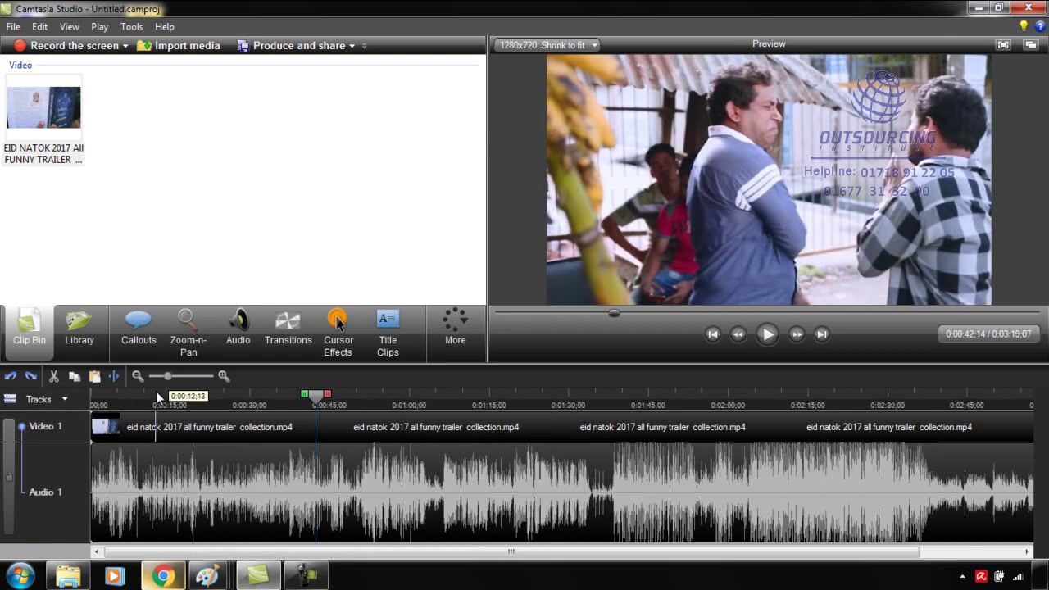
left_click(766, 336)
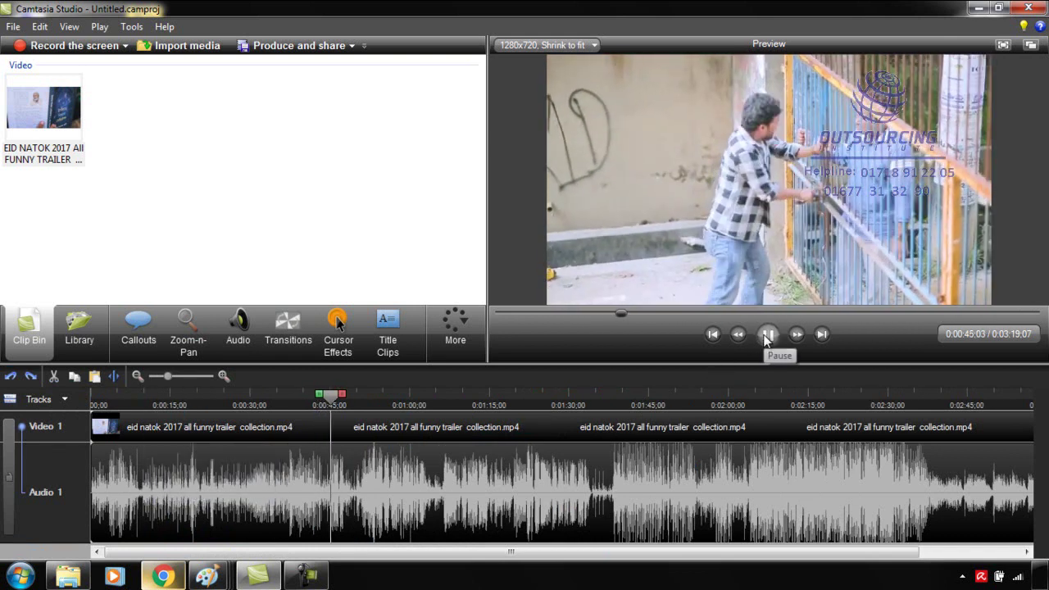
left_click(766, 336)
left_click(130, 427)
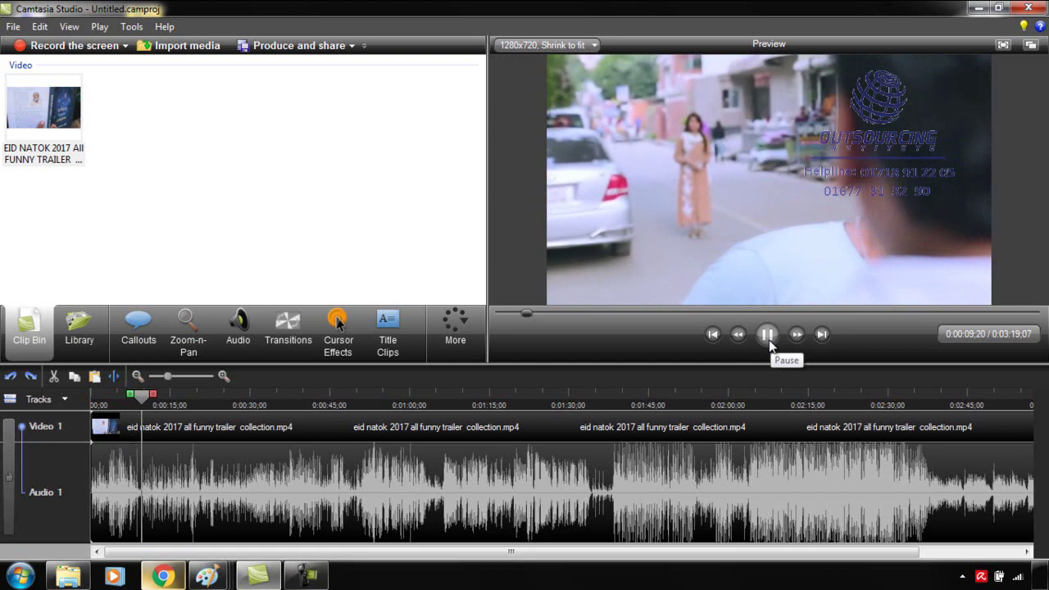
left_click(767, 336)
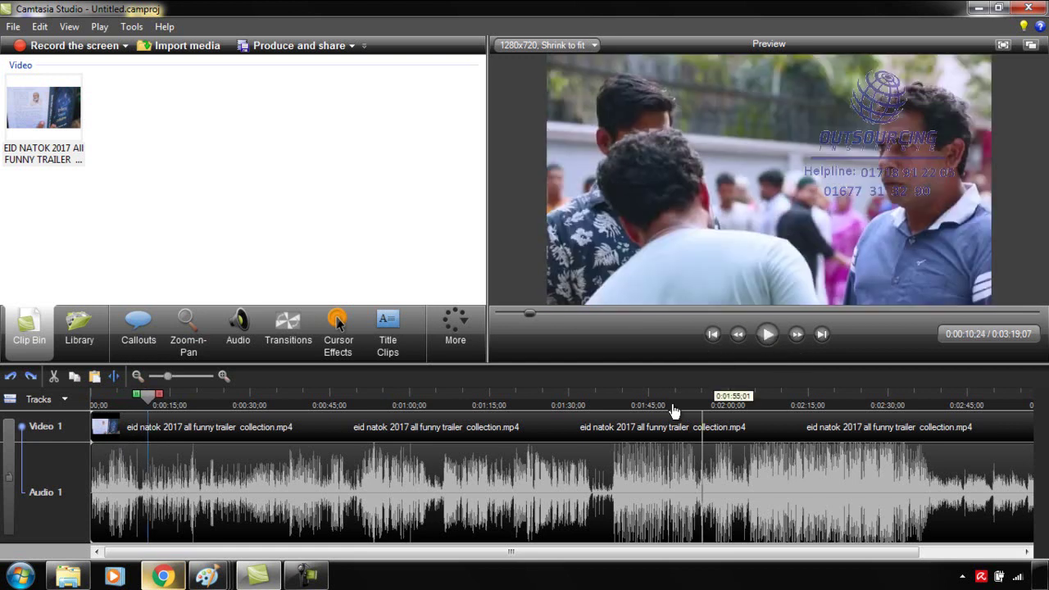
Step: Play short stretches from 0:00:09;14, 0:00:08;06 and 0:00:07;00 at a closer timeline zoom to examine the scene changes
left_click(222, 376)
left_click(224, 376)
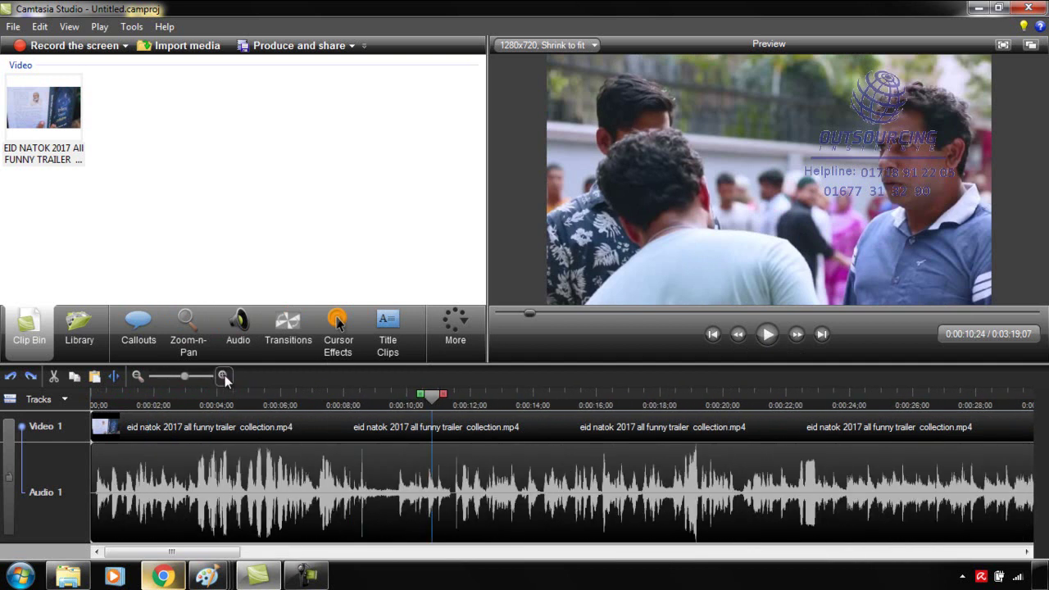
left_click(391, 397)
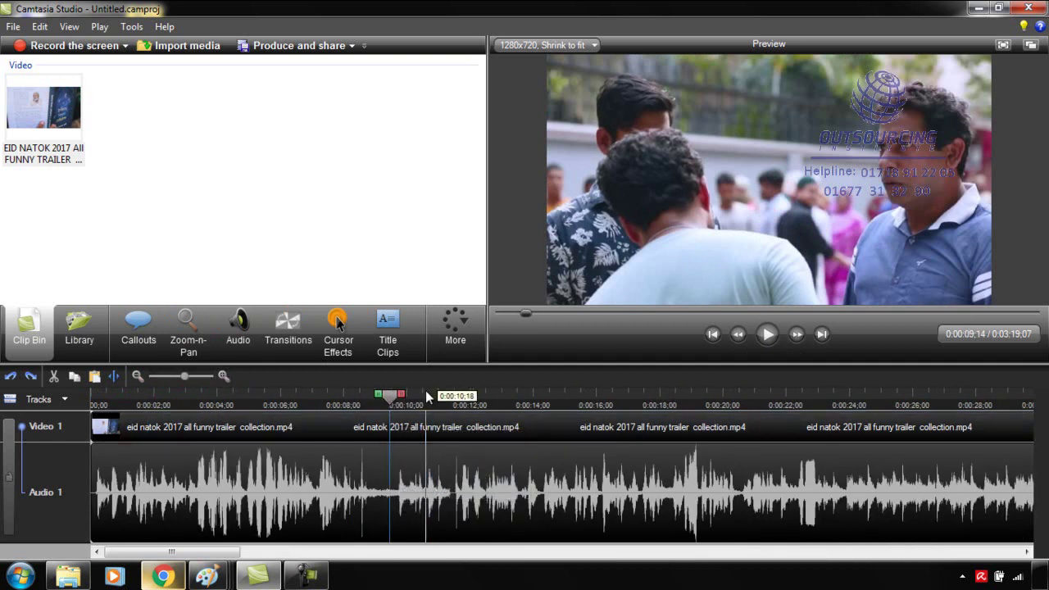
left_click(767, 334)
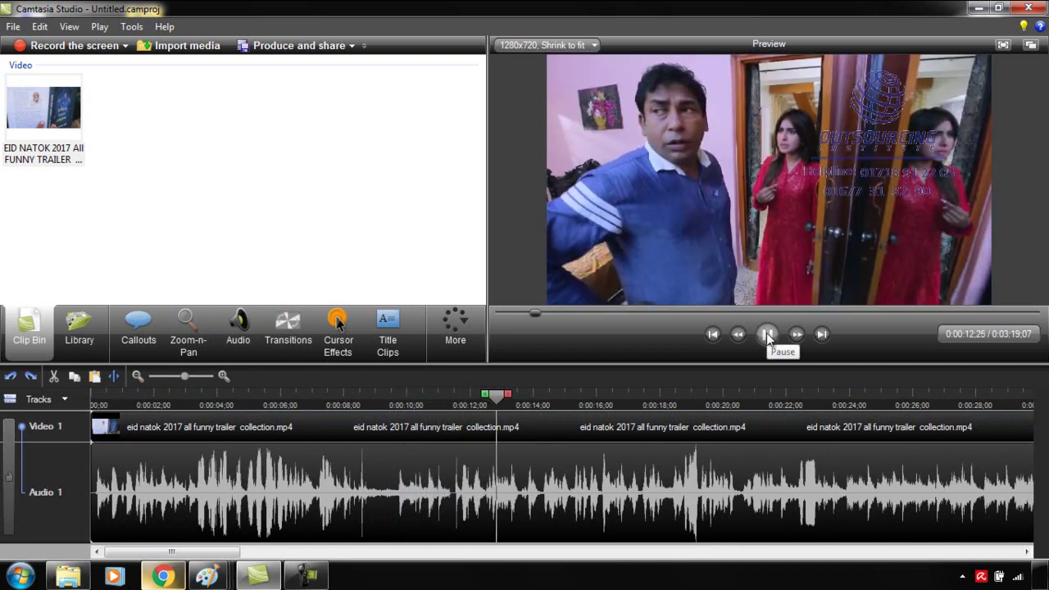
left_click(767, 334)
left_click(350, 397)
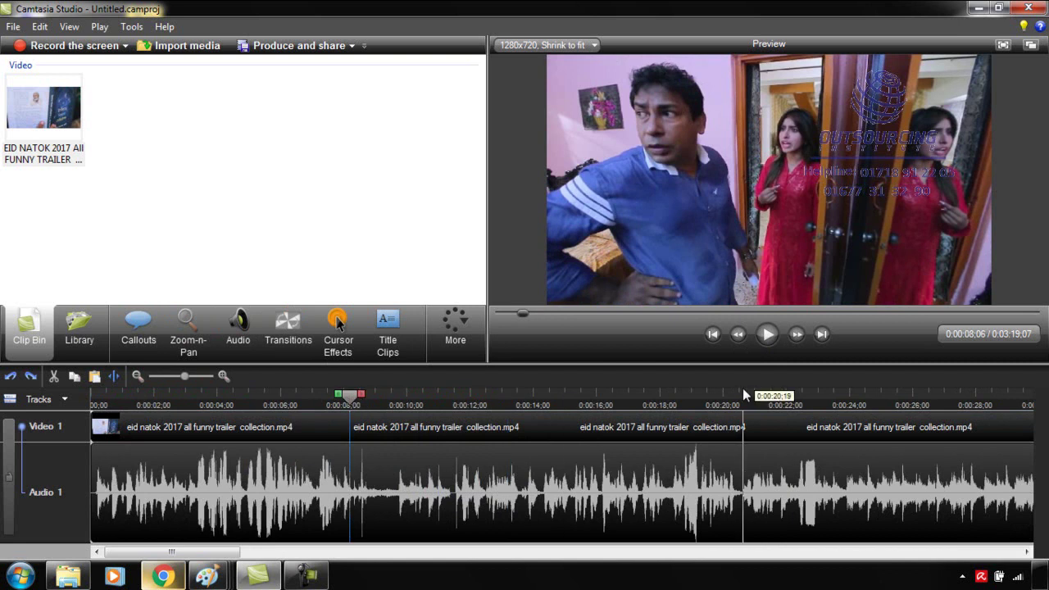
left_click(767, 335)
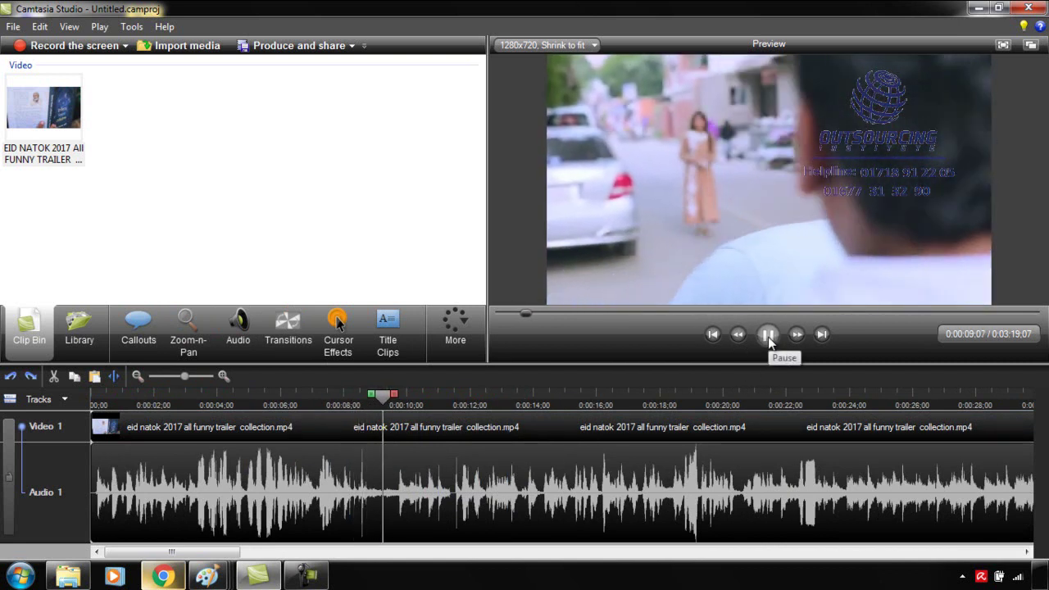
left_click(767, 334)
left_click(310, 400)
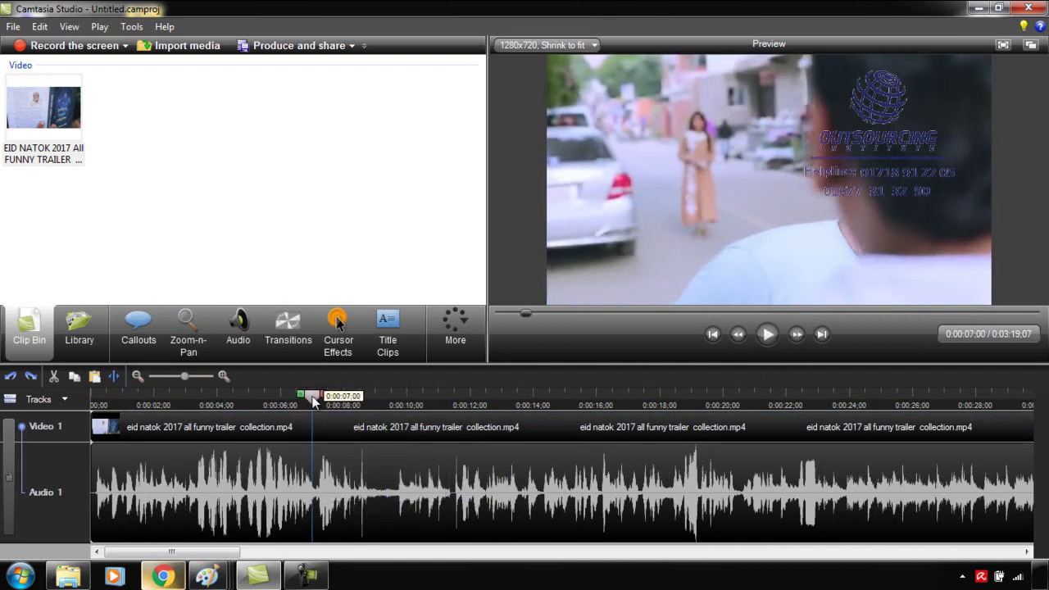
left_click(767, 335)
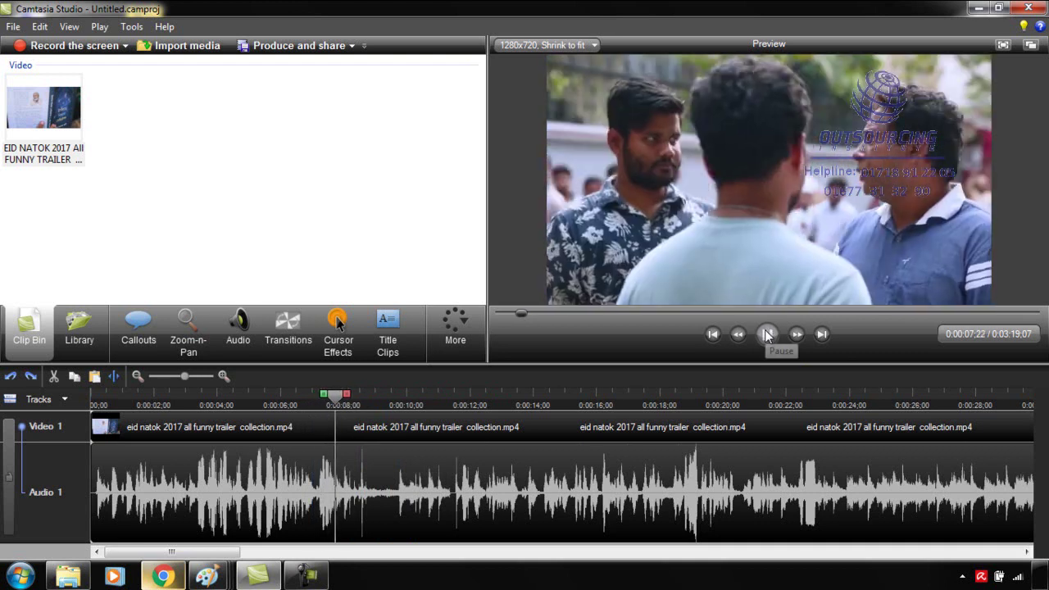
left_click(767, 334)
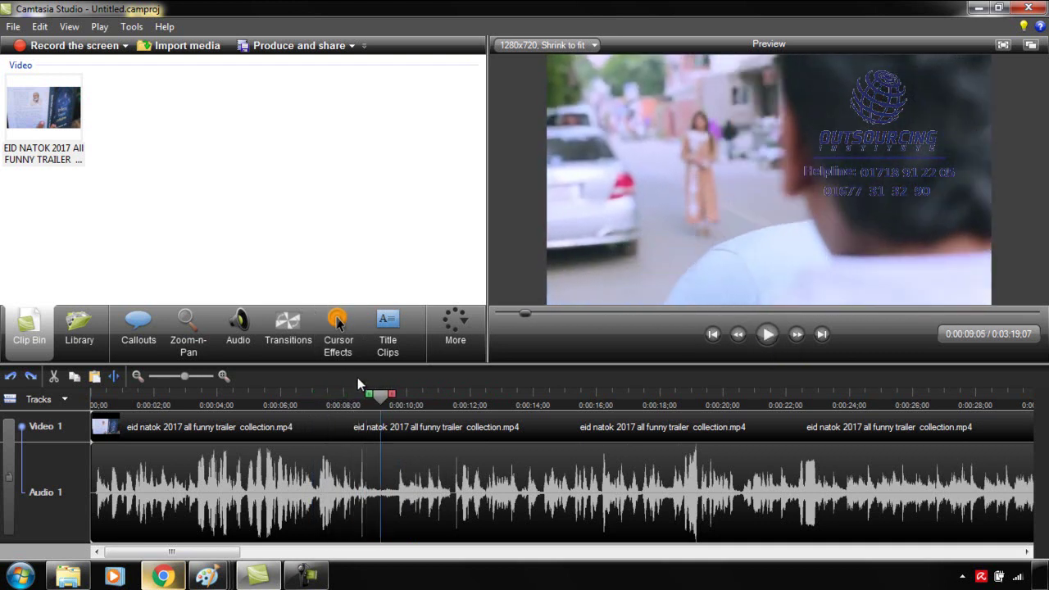
Step: Replay the clip from 0:00:08;07 and 0:00:08;00 at a finer timeline scale to pinpoint the short scene's start and end
left_click(350, 401)
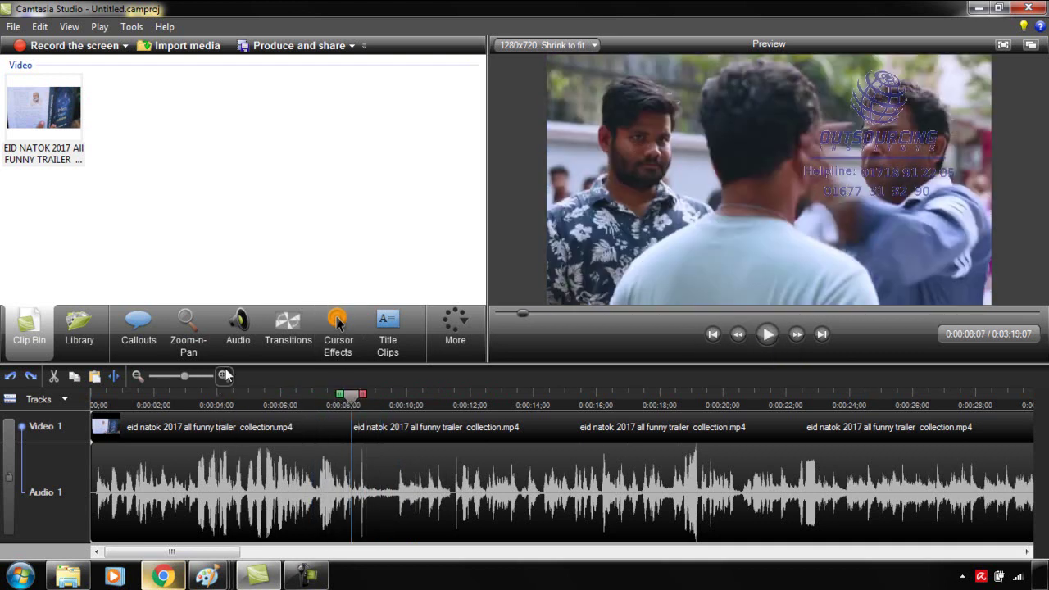
left_click(226, 376)
left_click(226, 375)
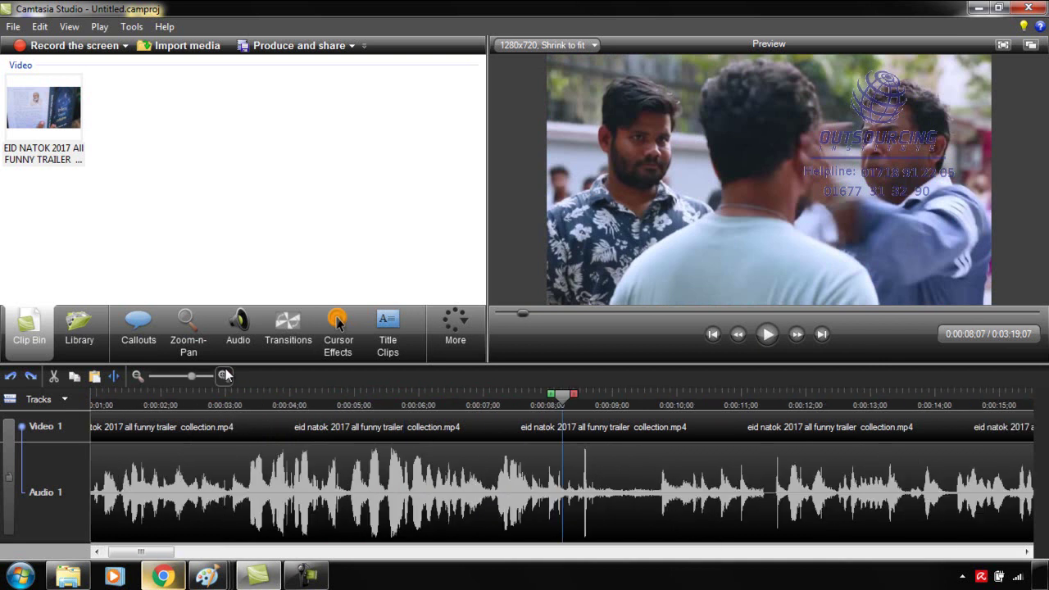
left_click(767, 335)
left_click(767, 335)
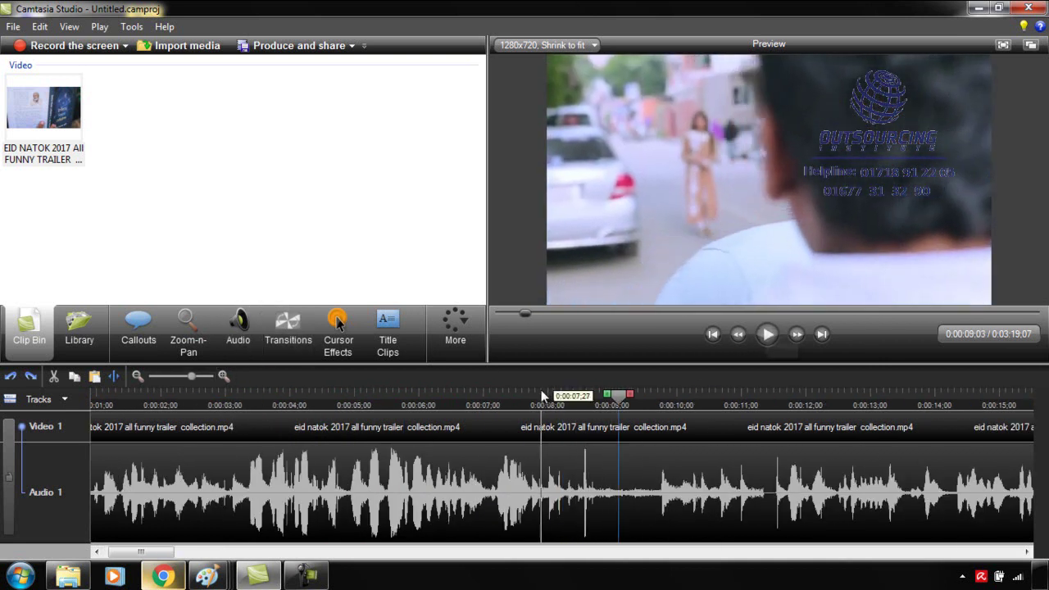
left_click(556, 386)
left_click(770, 336)
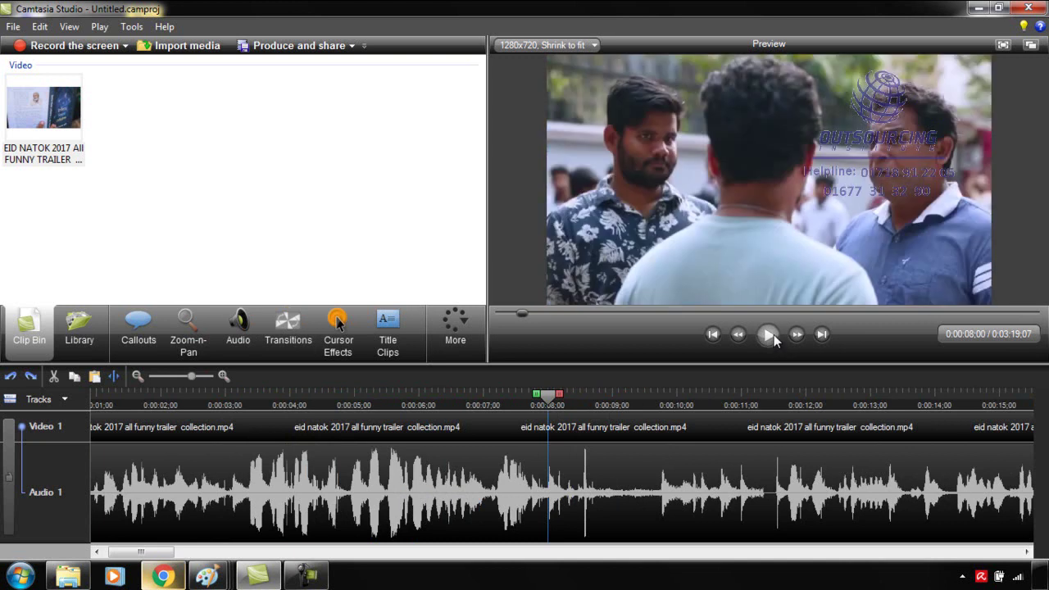
left_click(773, 334)
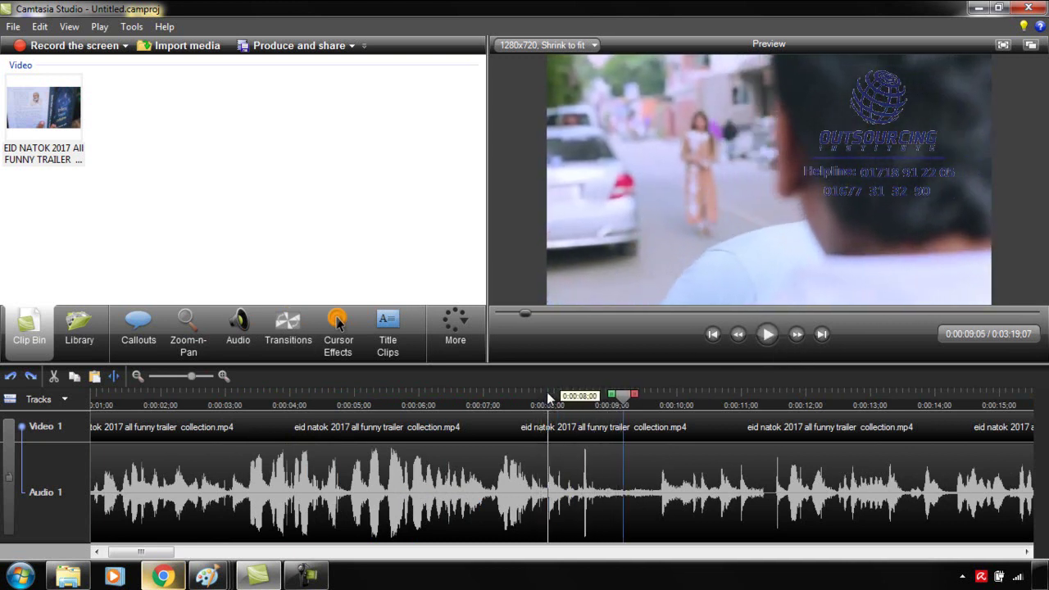
Step: Select the section from about 0:00:08;00 to 0:00:08;21, adjusting both ends of the range, and play it to check
left_click(544, 393)
left_click_drag(556, 397, 618, 399)
left_click_drag(622, 399, 552, 403)
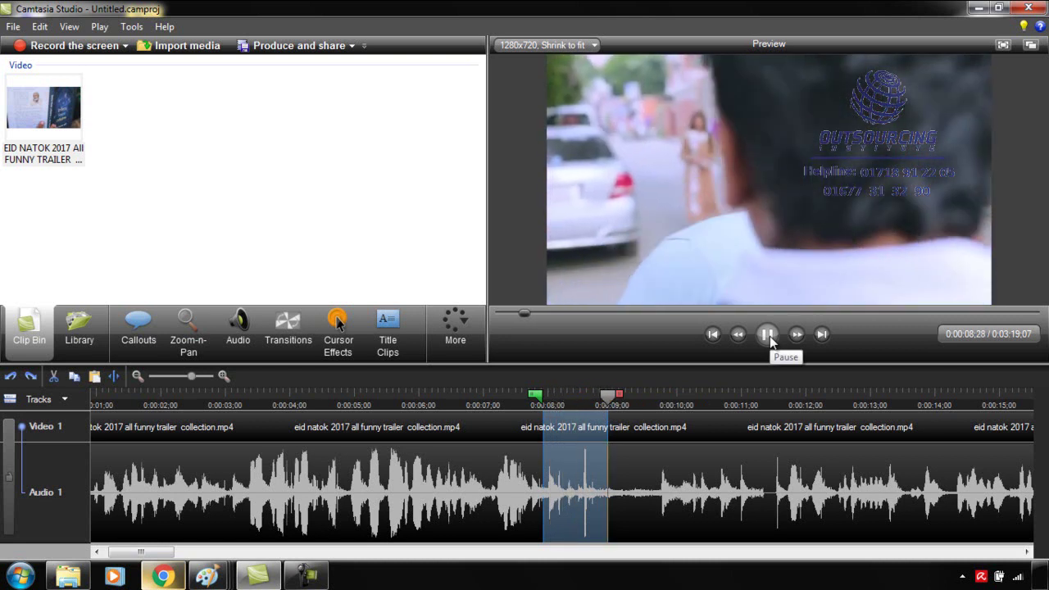
left_click_drag(619, 397, 603, 399)
left_click(767, 334)
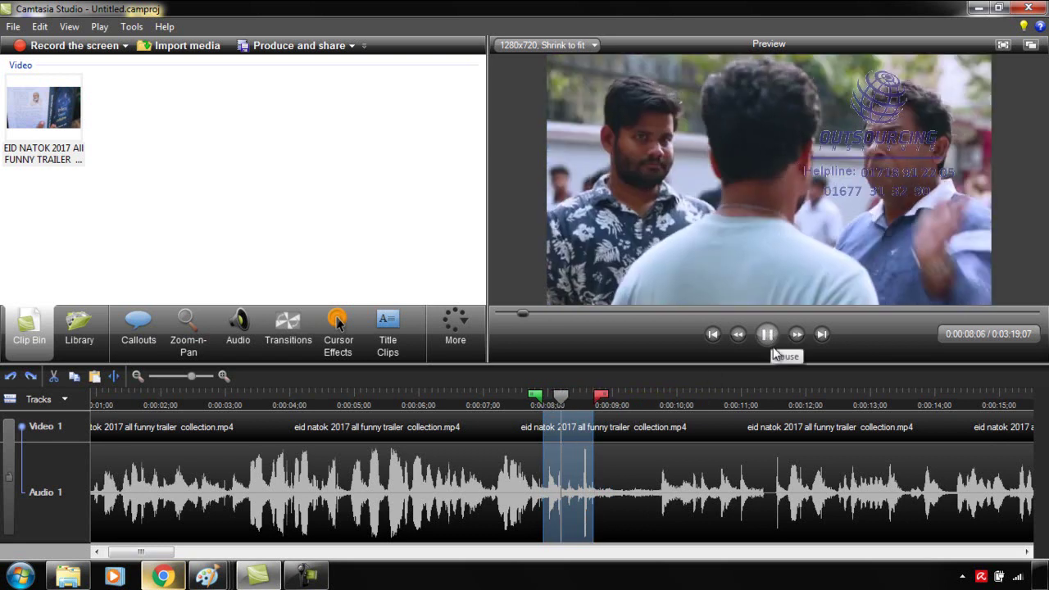
left_click_drag(535, 396, 539, 397)
left_click(767, 335)
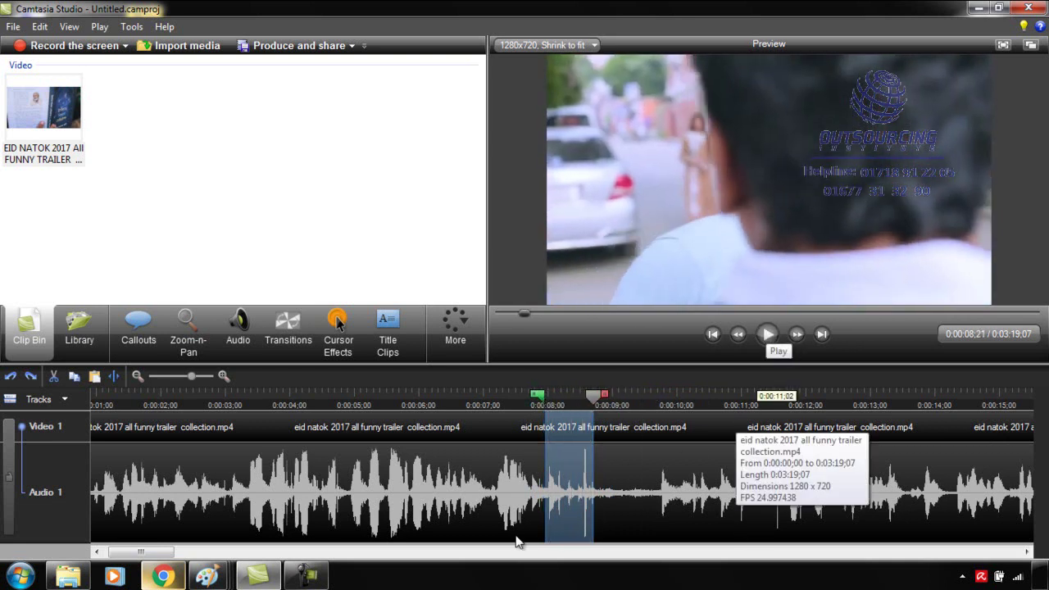
Step: Copy the selected section, clear the range selection, and split the clip at 0:00:08;21
right_click(562, 434)
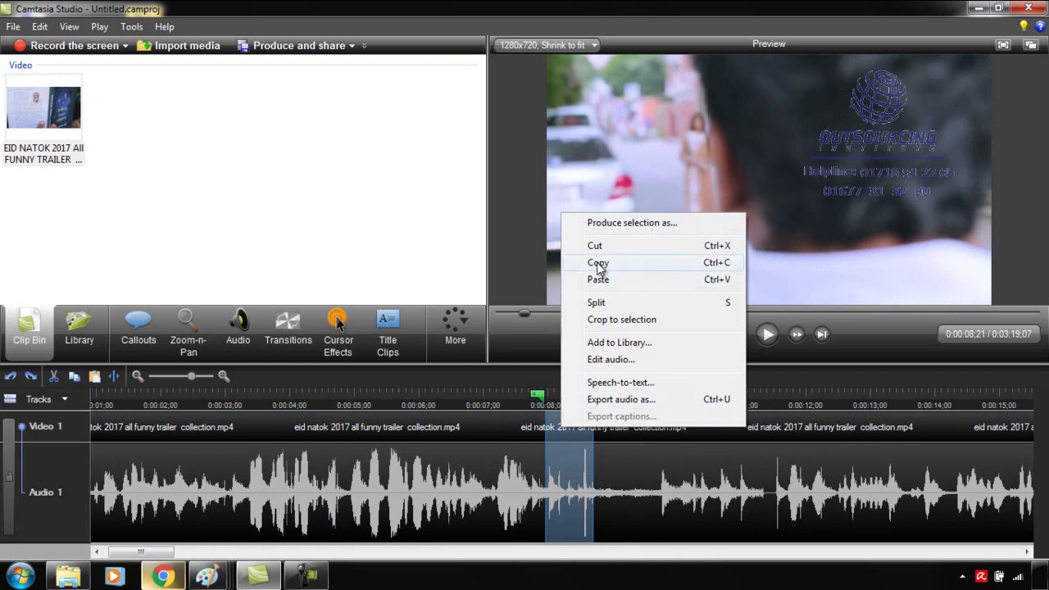
left_click(73, 379)
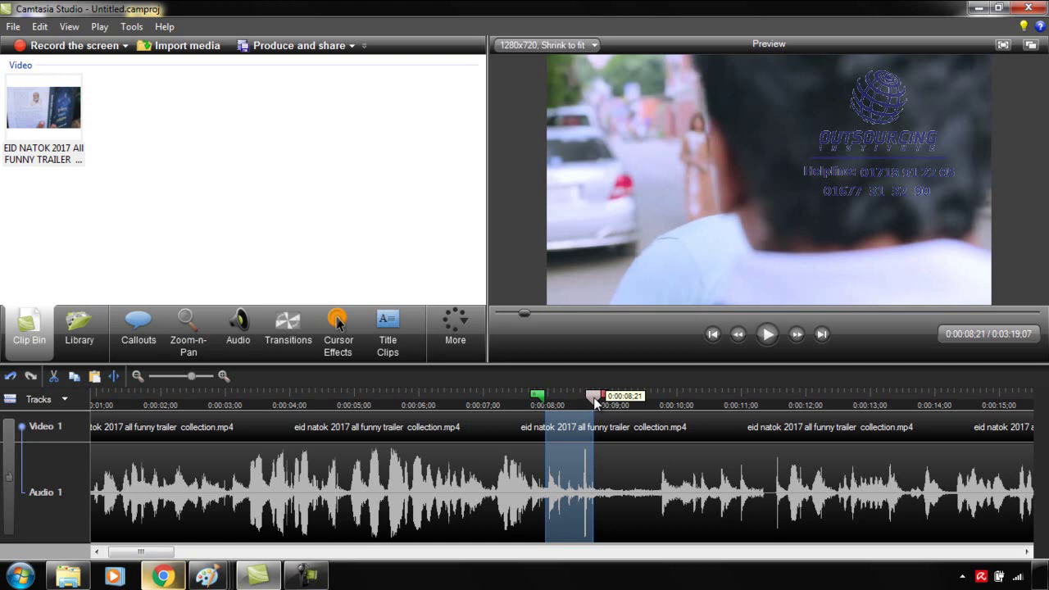
left_click(593, 399)
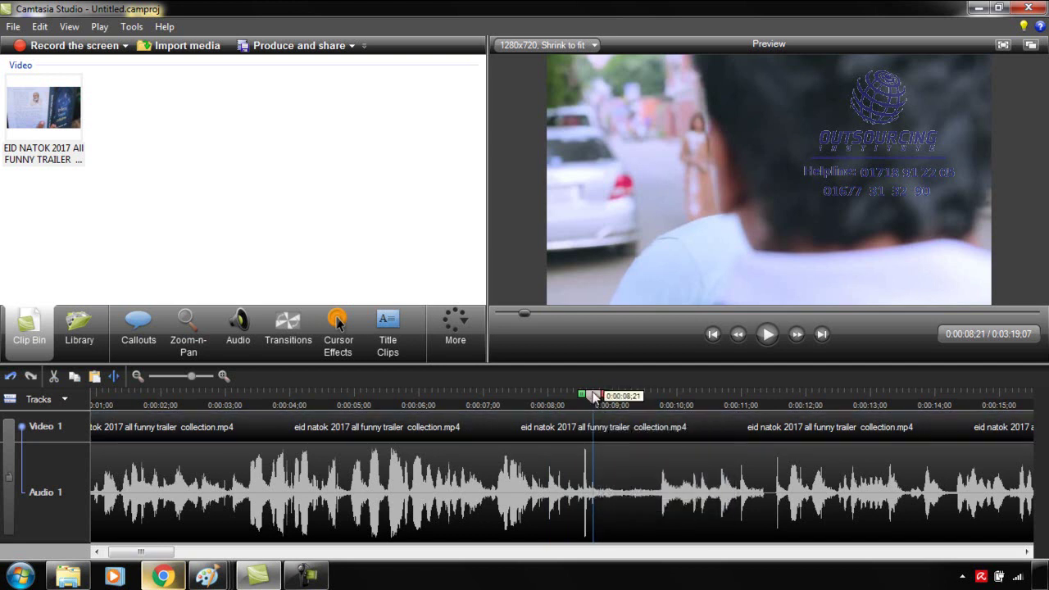
left_click(113, 377)
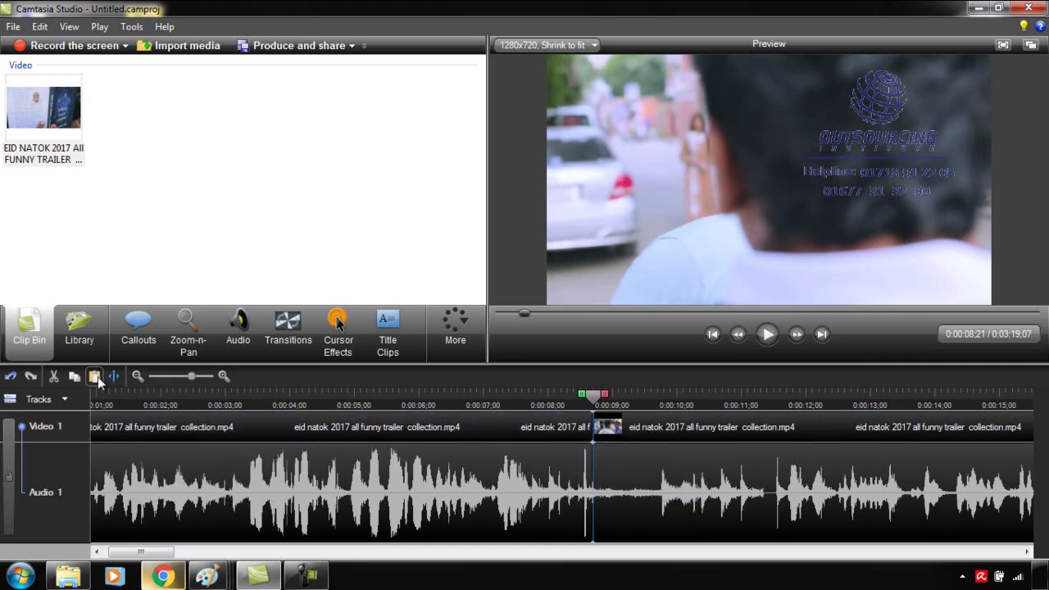
Step: Paste the copied section six times in a row at the 0:00:08;21 split point
left_click(95, 376)
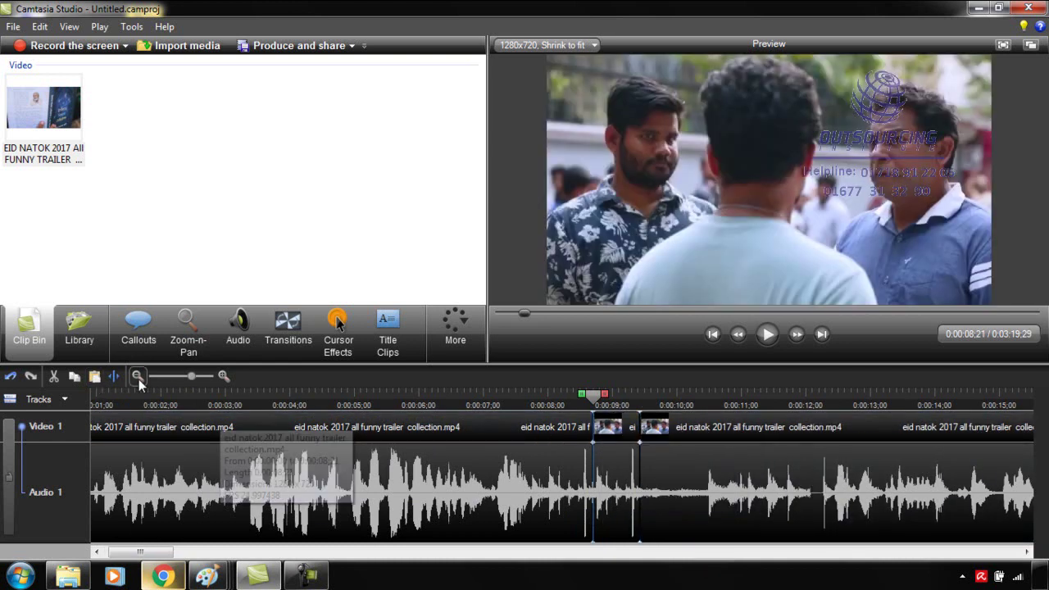
left_click(95, 377)
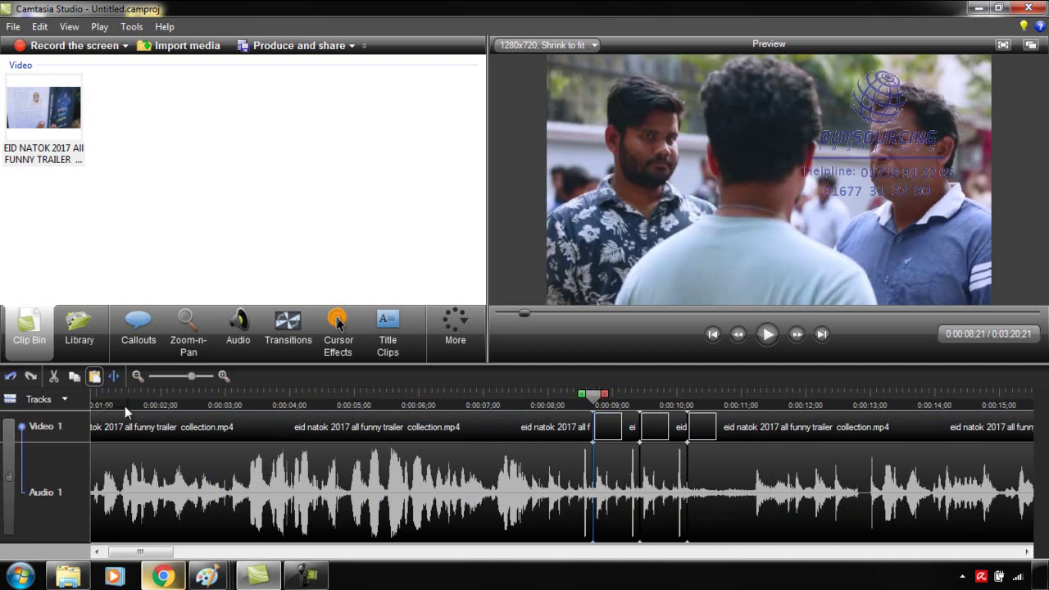
left_click(95, 377)
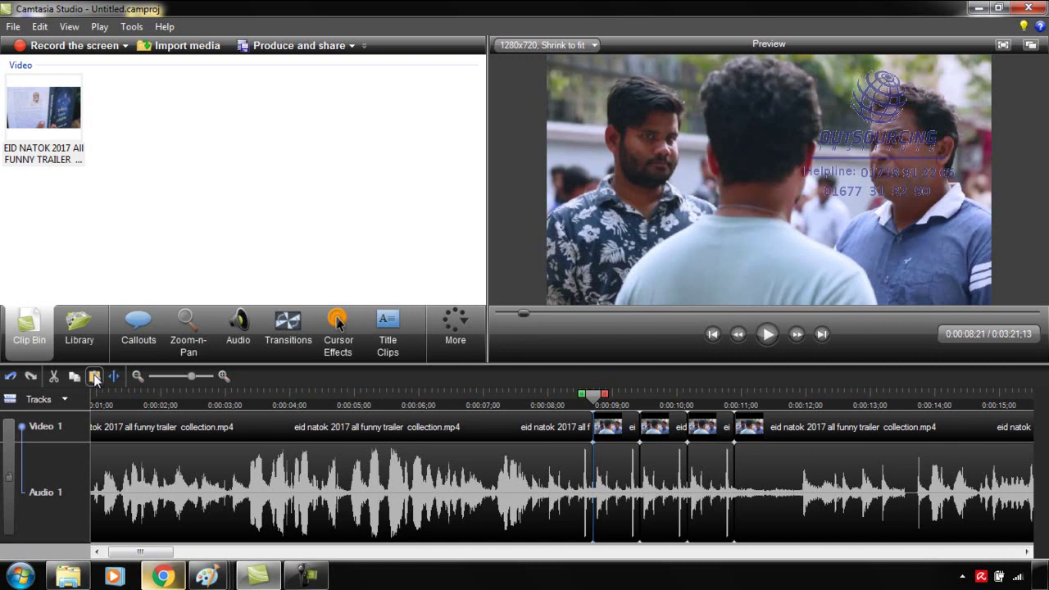
left_click(95, 377)
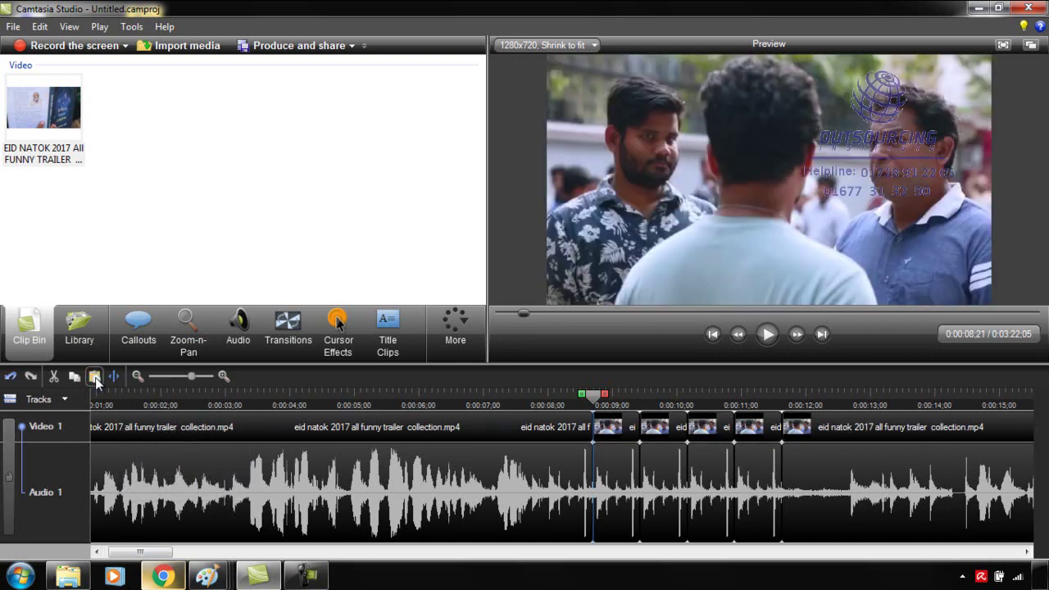
left_click(95, 377)
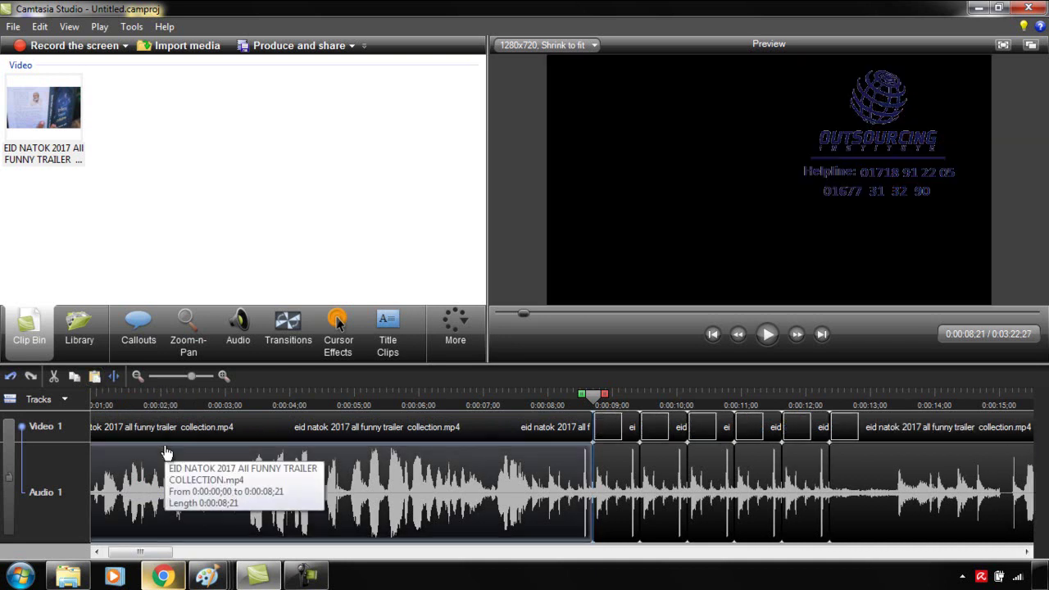
left_click(95, 377)
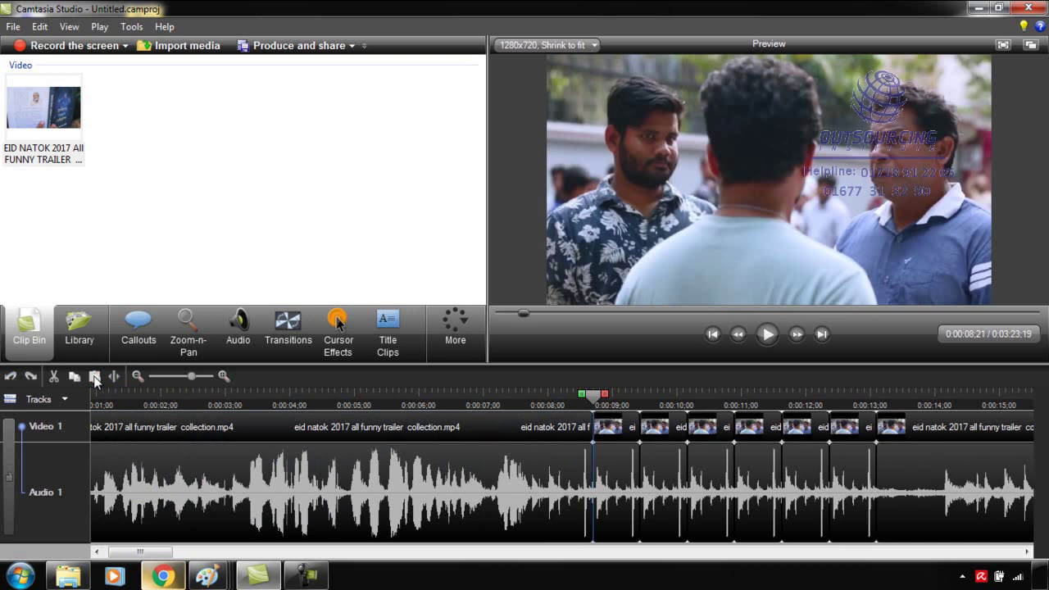
Step: Play the timeline from 0:00:04;19 through the repeated sections and stop at 0:00:14;20
left_click_drag(593, 396, 332, 398)
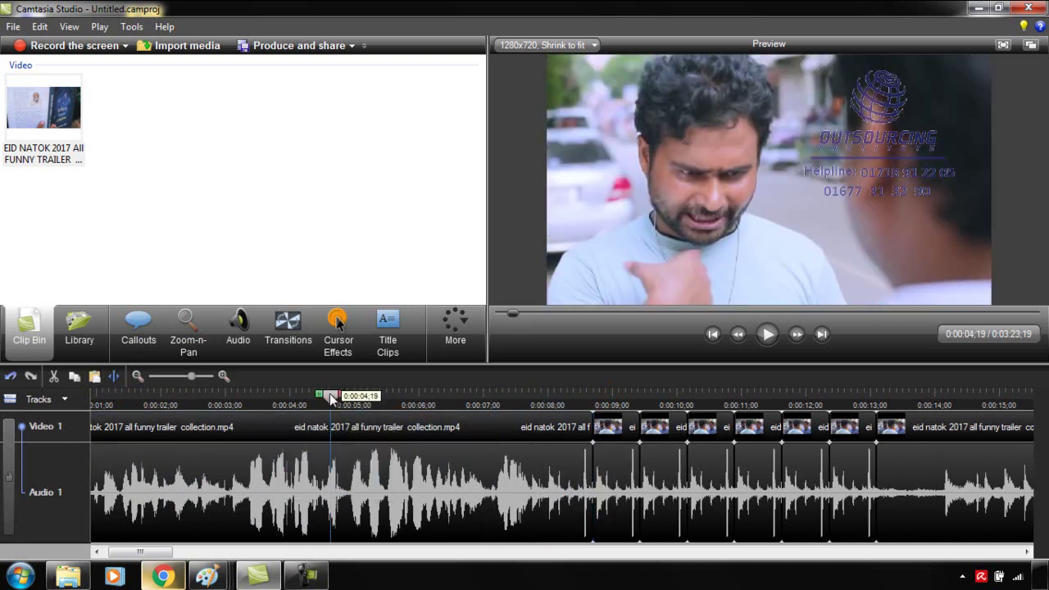
left_click(767, 334)
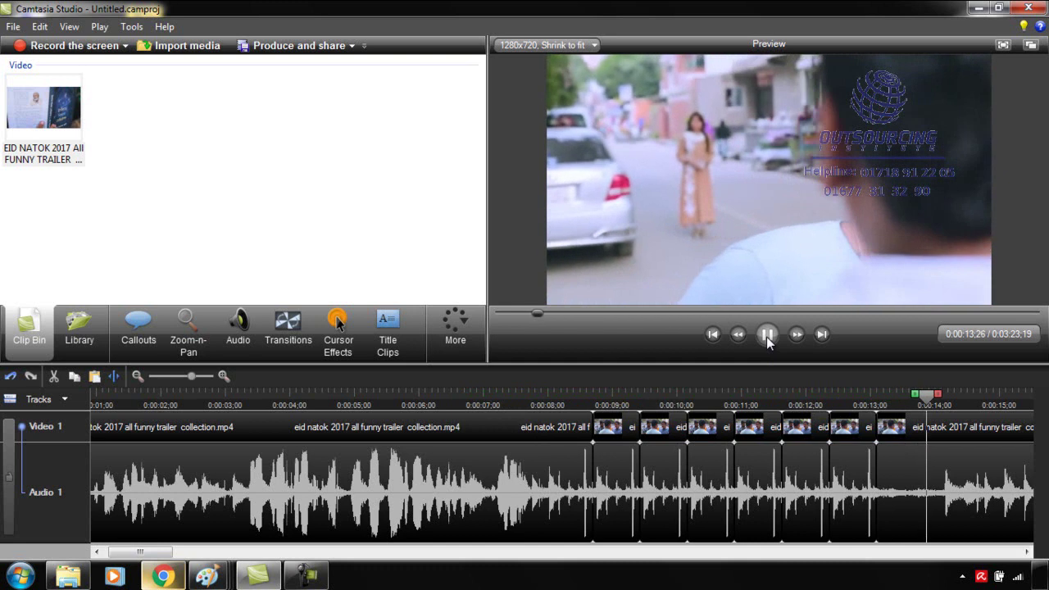
left_click(767, 335)
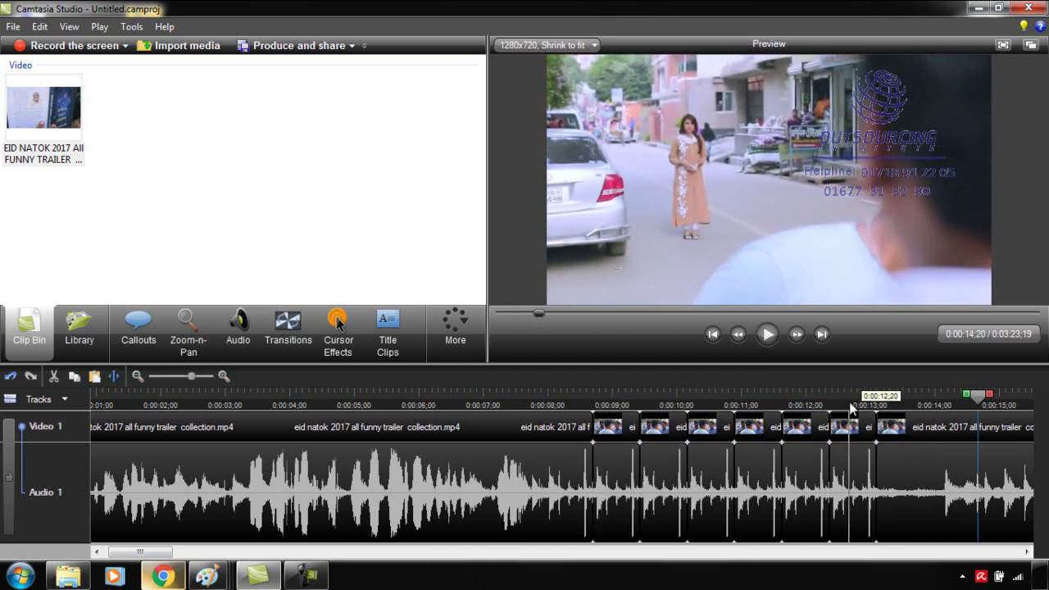
Step: Replay the repeated sections from 0:00:06;10 in the full-screen preview, and return to the editor
left_click(561, 397)
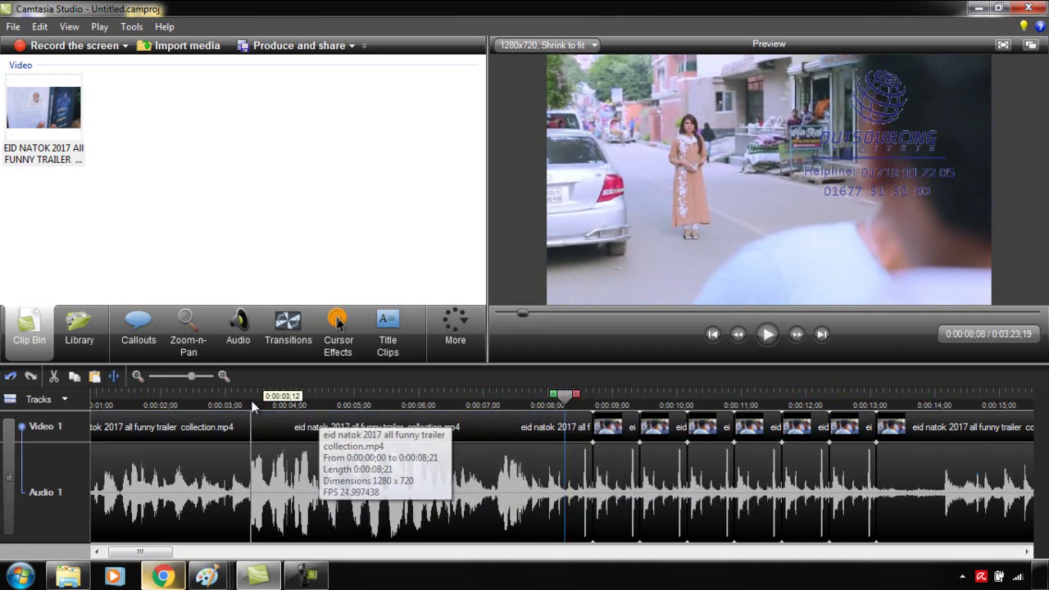
left_click(441, 400)
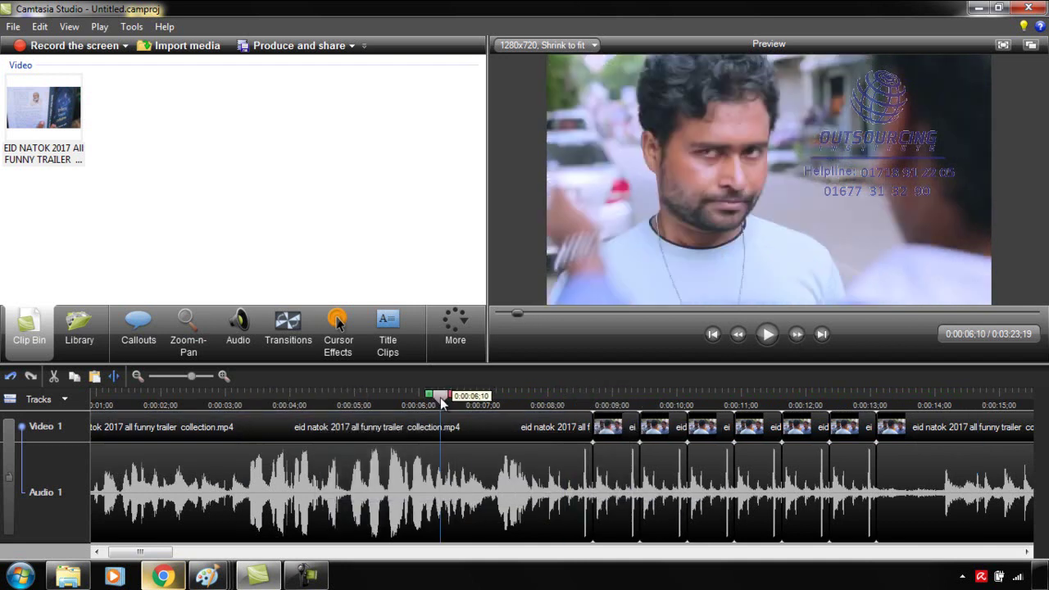
left_click(767, 335)
left_click(1001, 45)
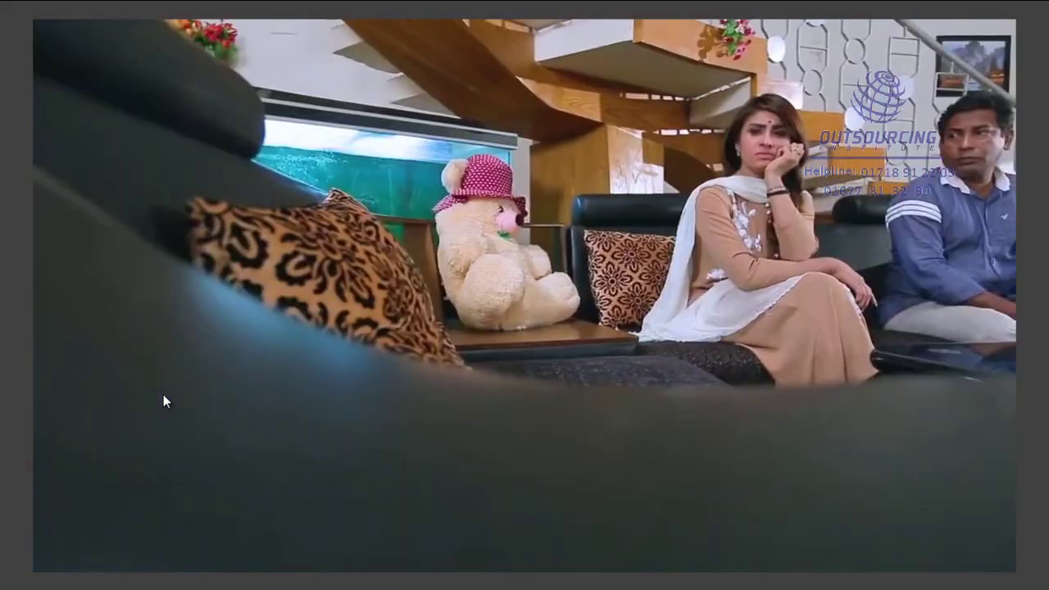
key("Escape")
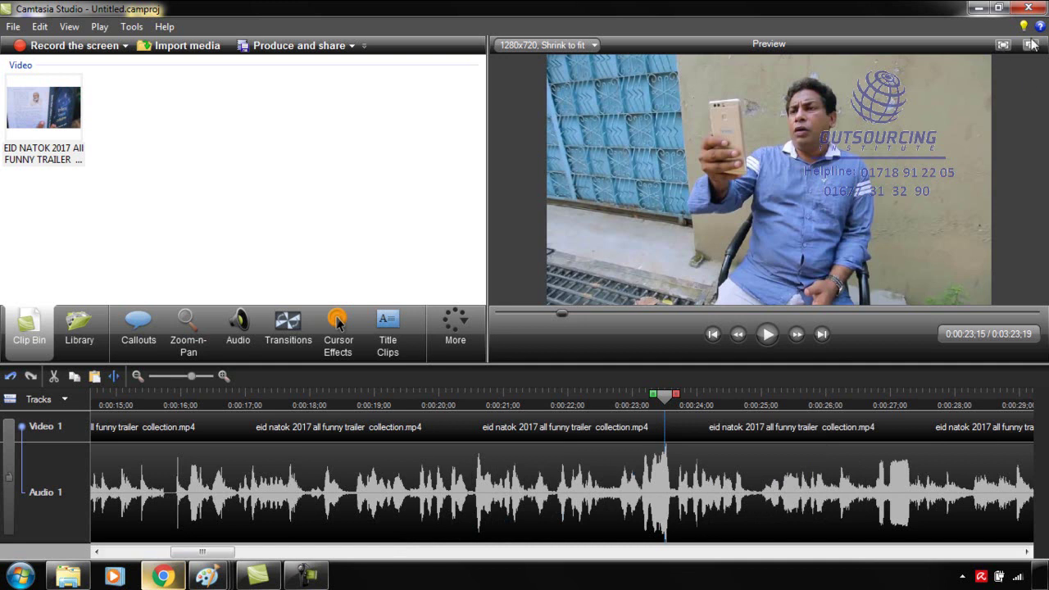
Step: Select the range from 0:01:38;08 to the end of the timeline and cut it out
left_click(137, 376)
left_click(136, 376)
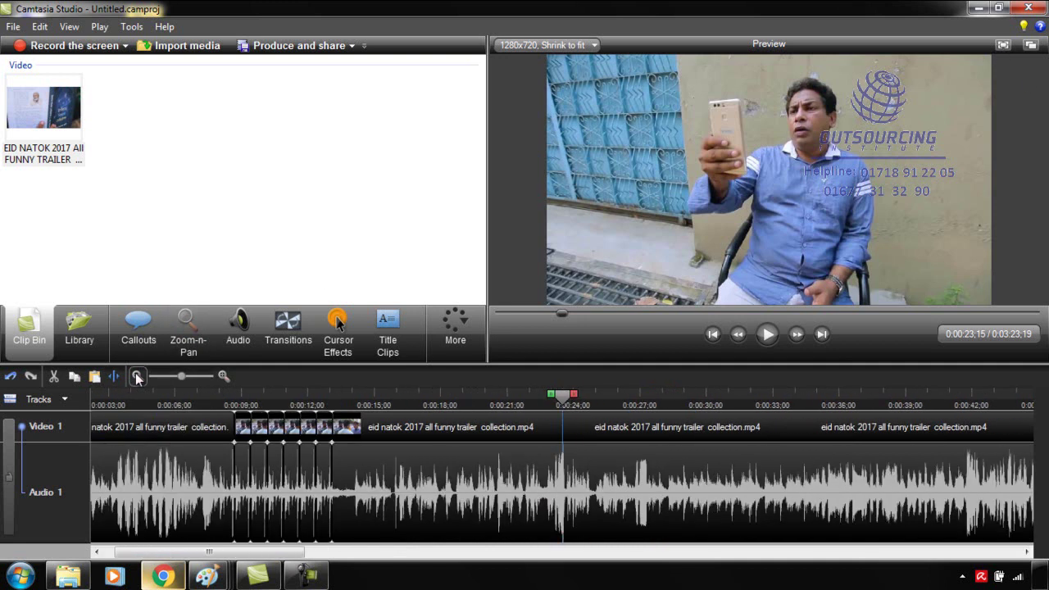
left_click(137, 376)
left_click(137, 376)
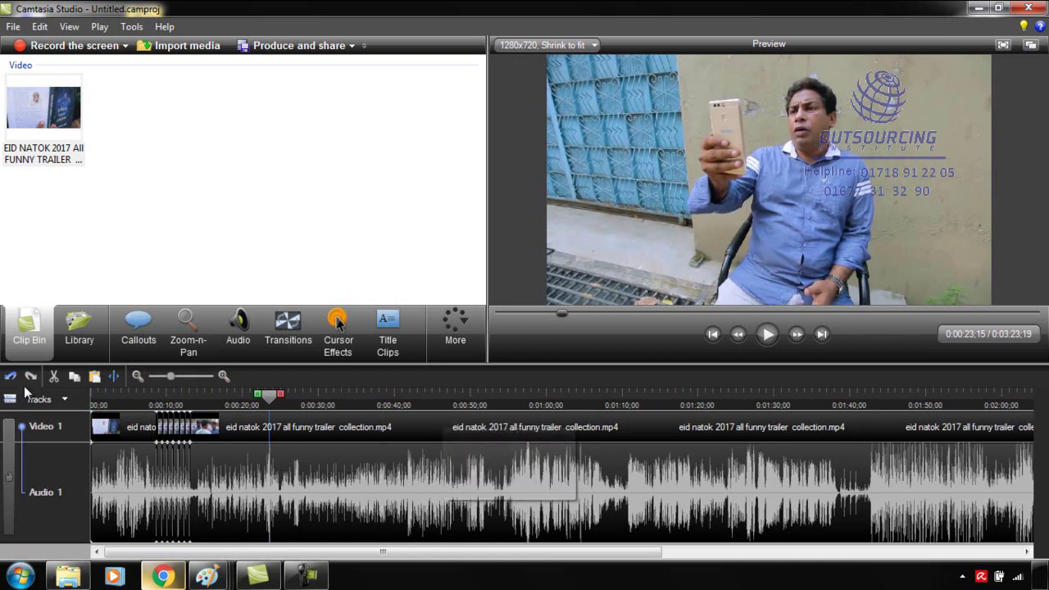
left_click(138, 376)
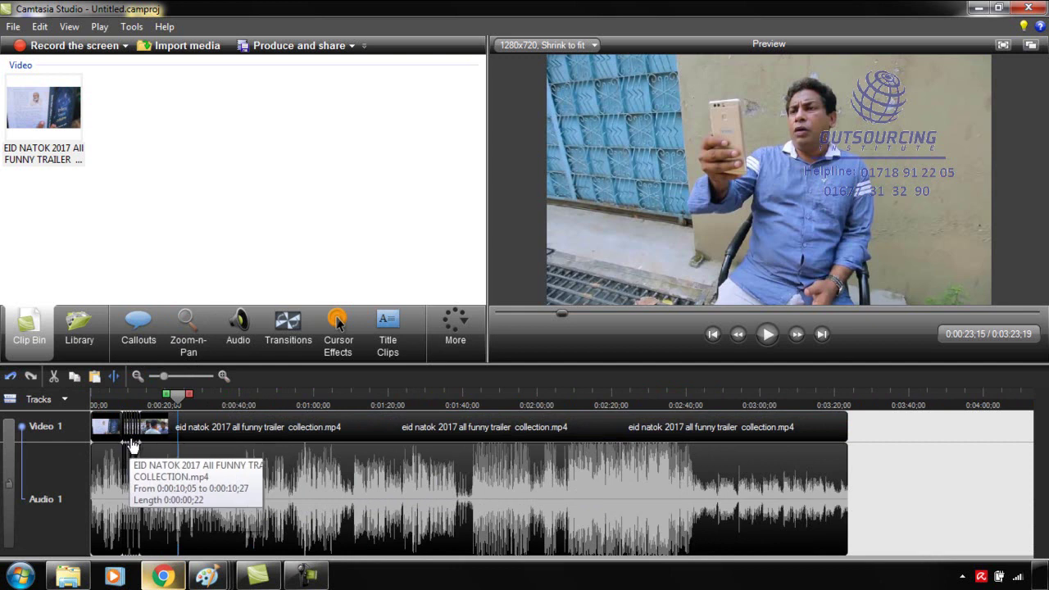
left_click(128, 401)
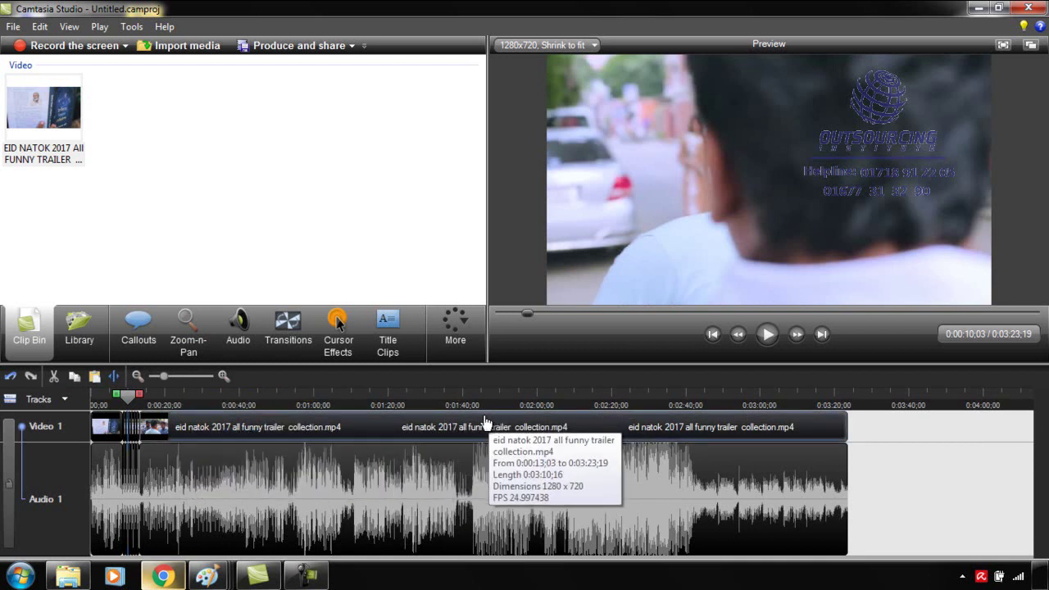
left_click(456, 399)
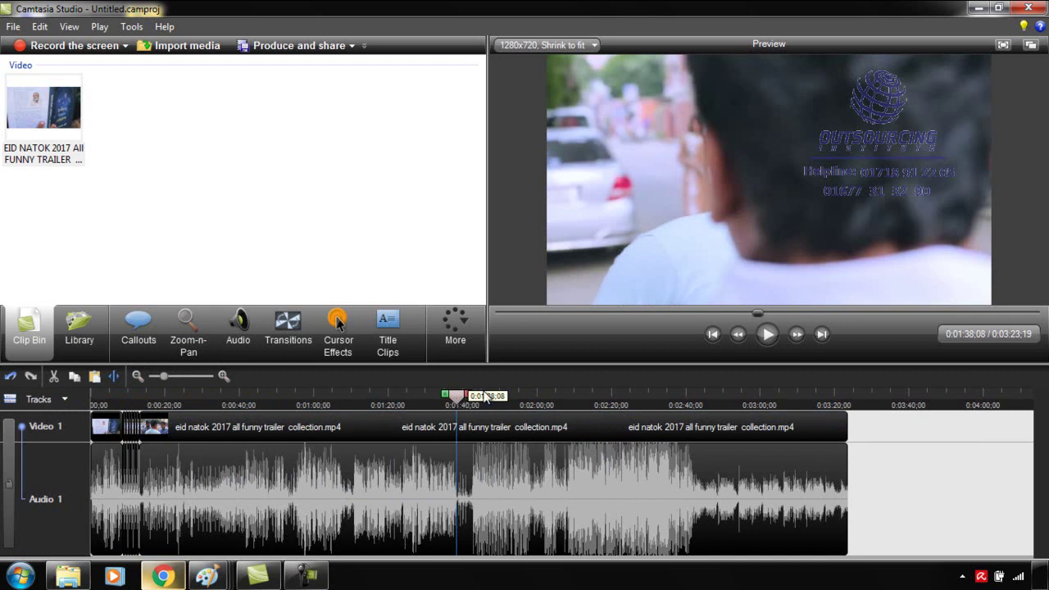
left_click_drag(468, 394, 868, 358)
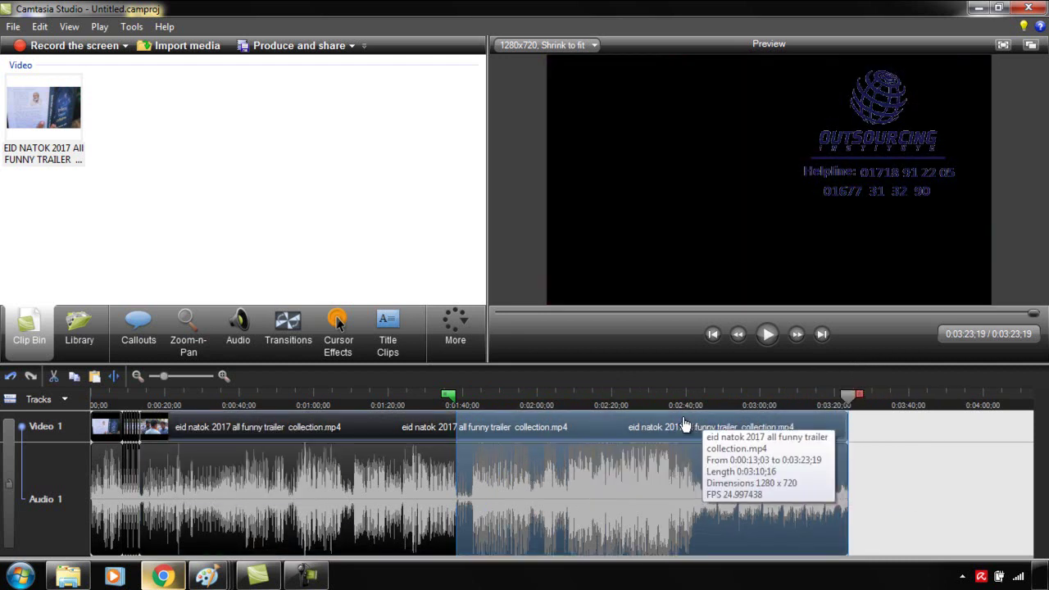
left_click(52, 376)
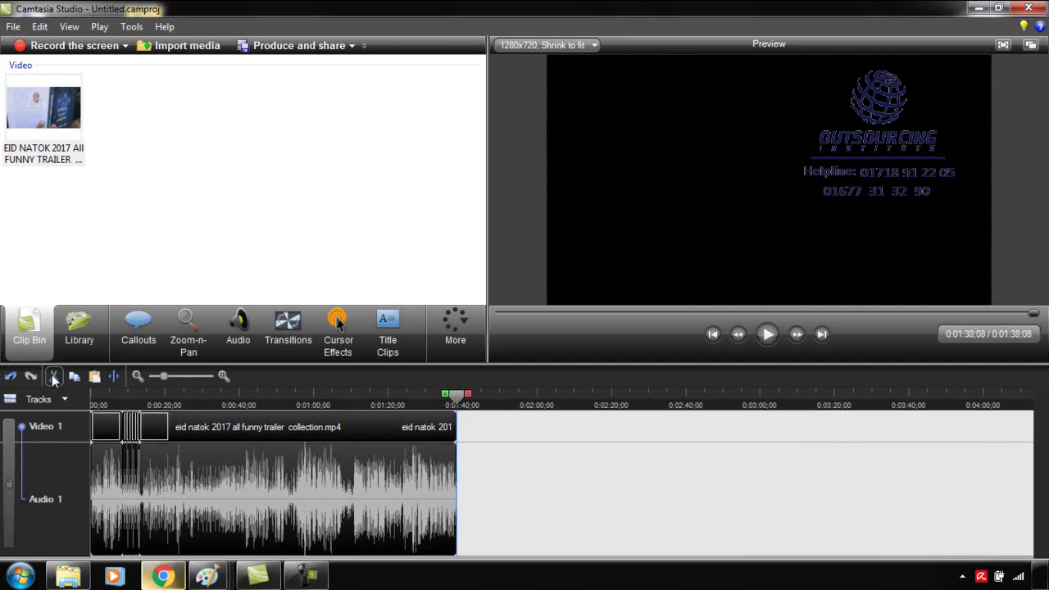
Step: Try cutting the section from 0:00:57;12 to the end of the timeline, and undo the cut
left_click(305, 396)
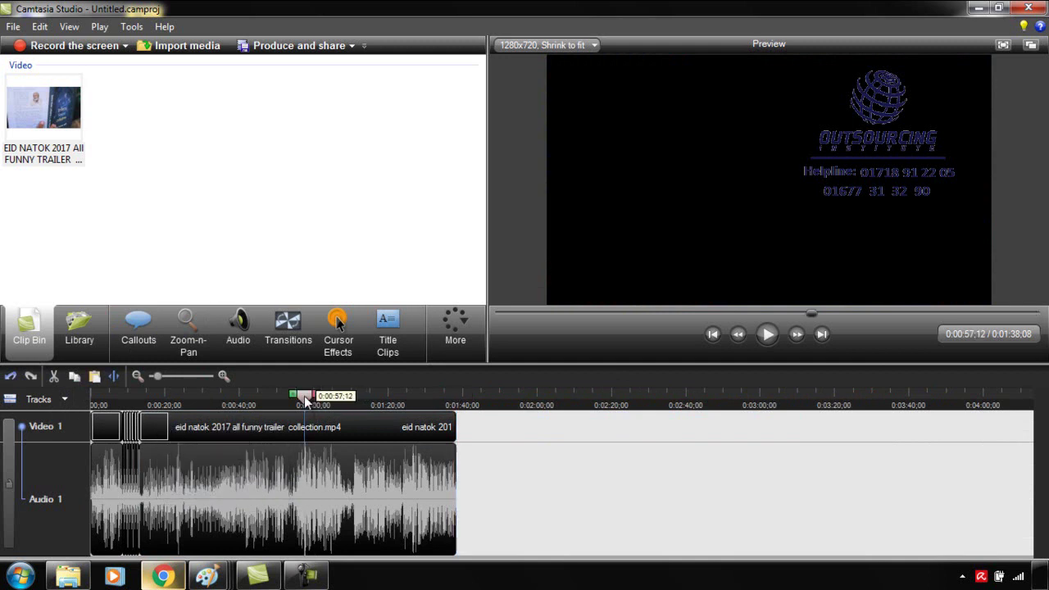
left_click_drag(317, 395, 479, 399)
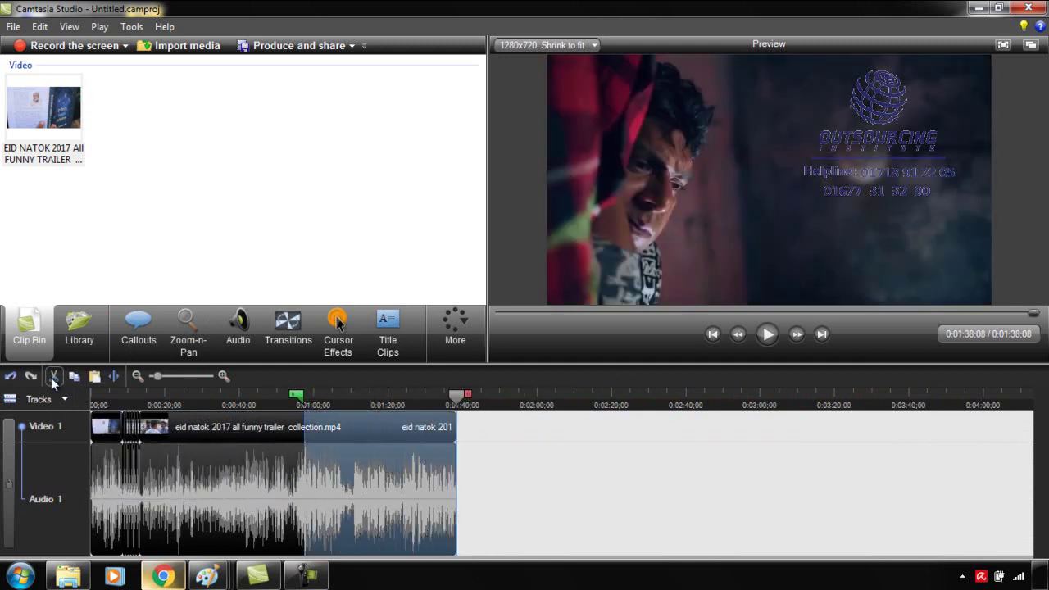
right_click(348, 461)
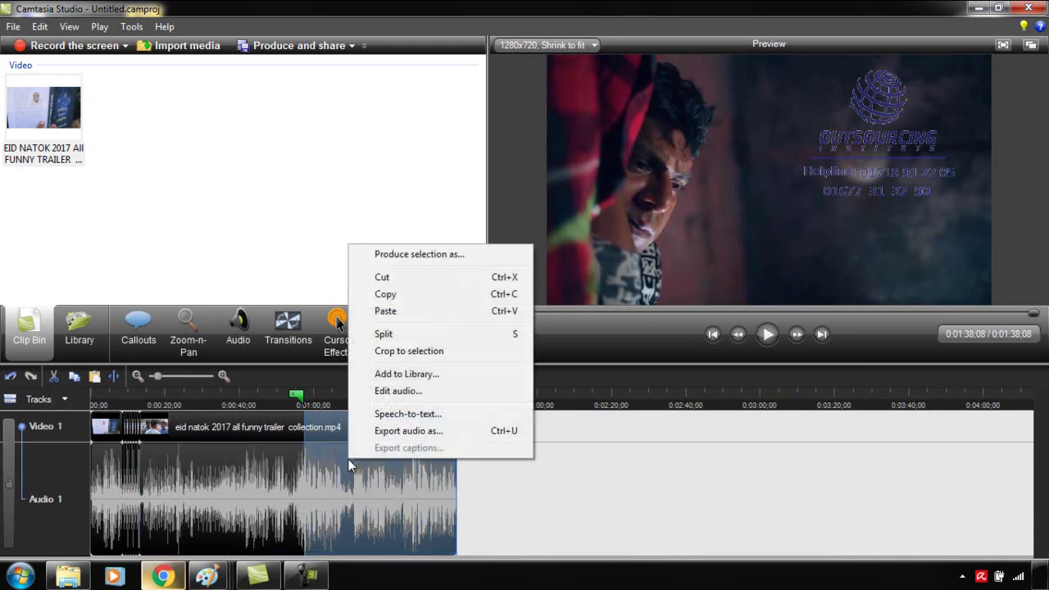
left_click(399, 278)
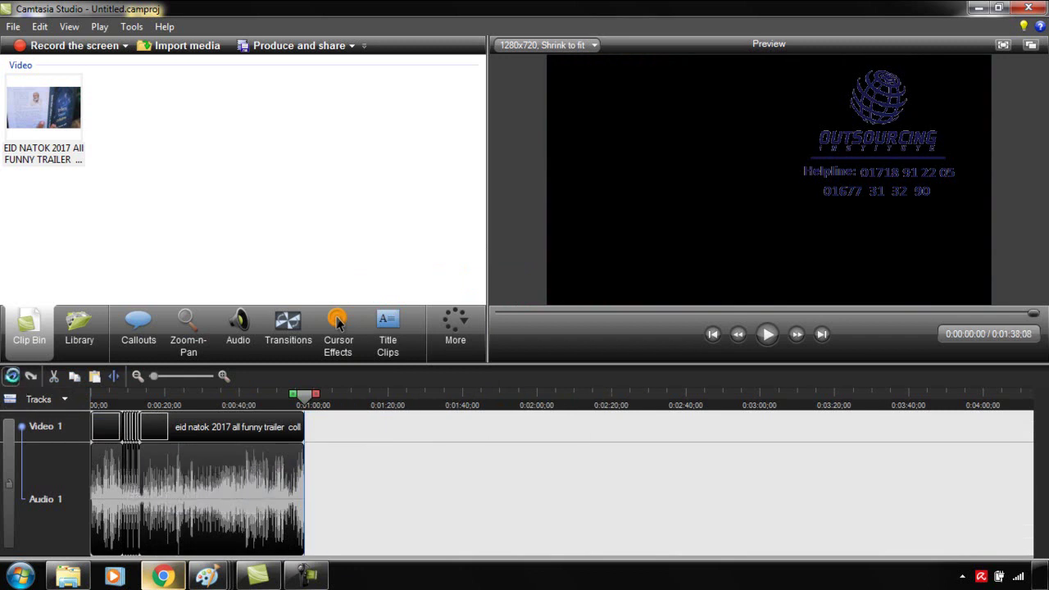
left_click(12, 375)
Step: Split the clip at 0:00:59;26 and remove the part after the split from the timeline
left_click(313, 399)
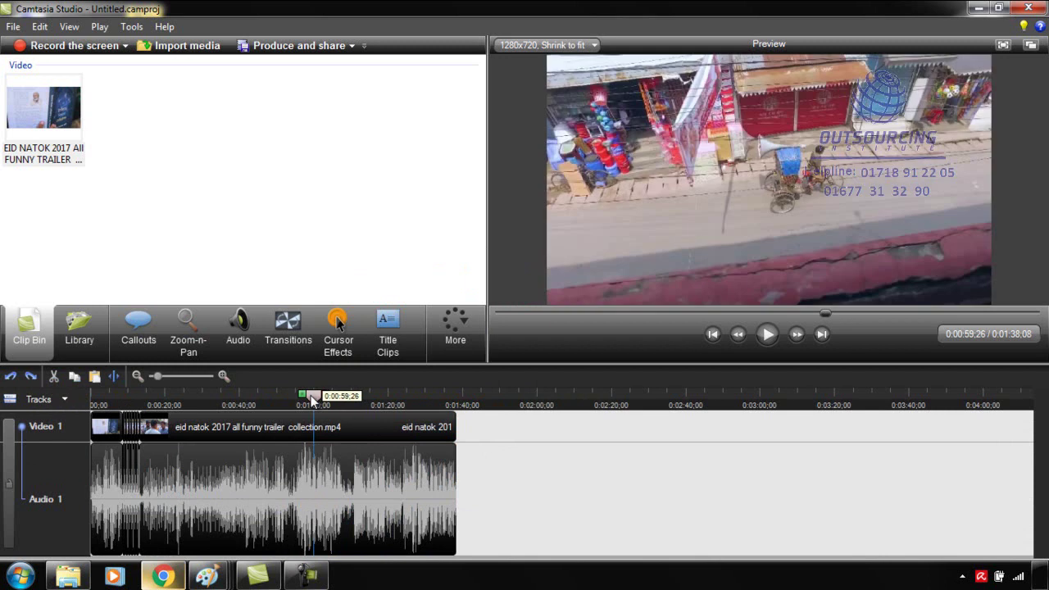
left_click(114, 376)
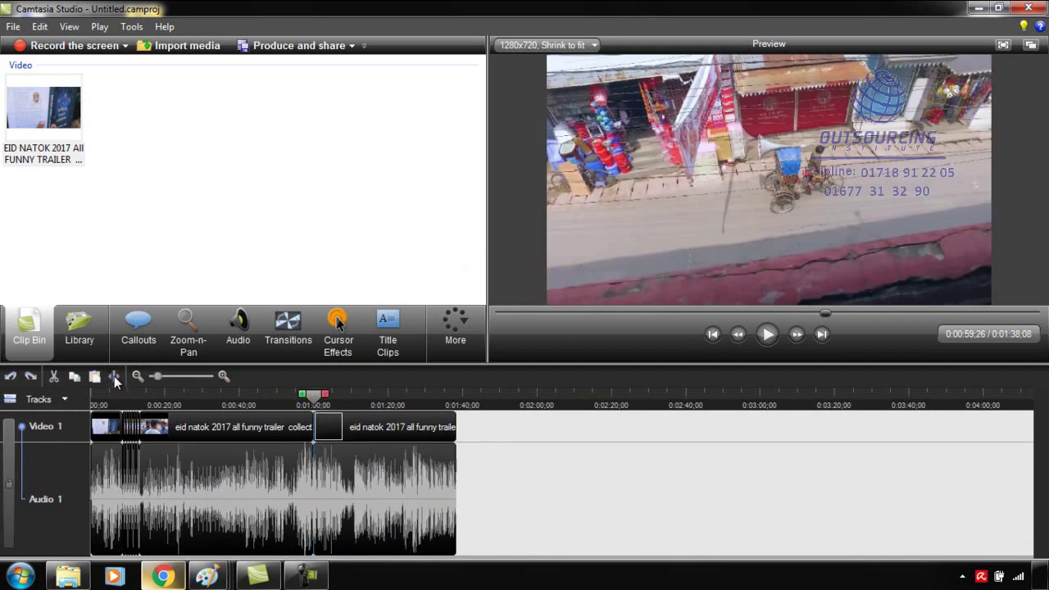
left_click(346, 426)
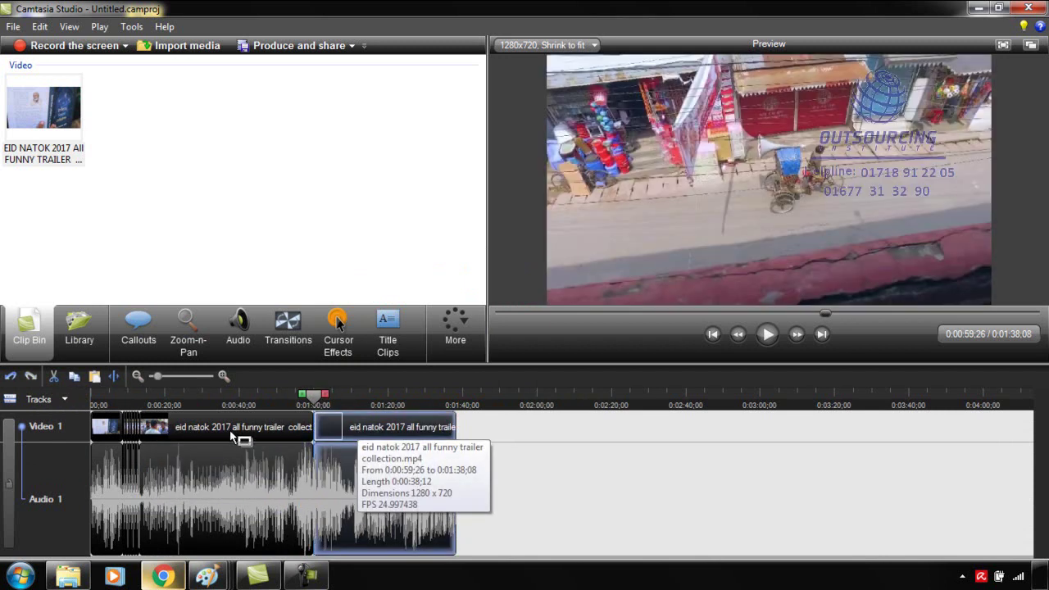
right_click(374, 432)
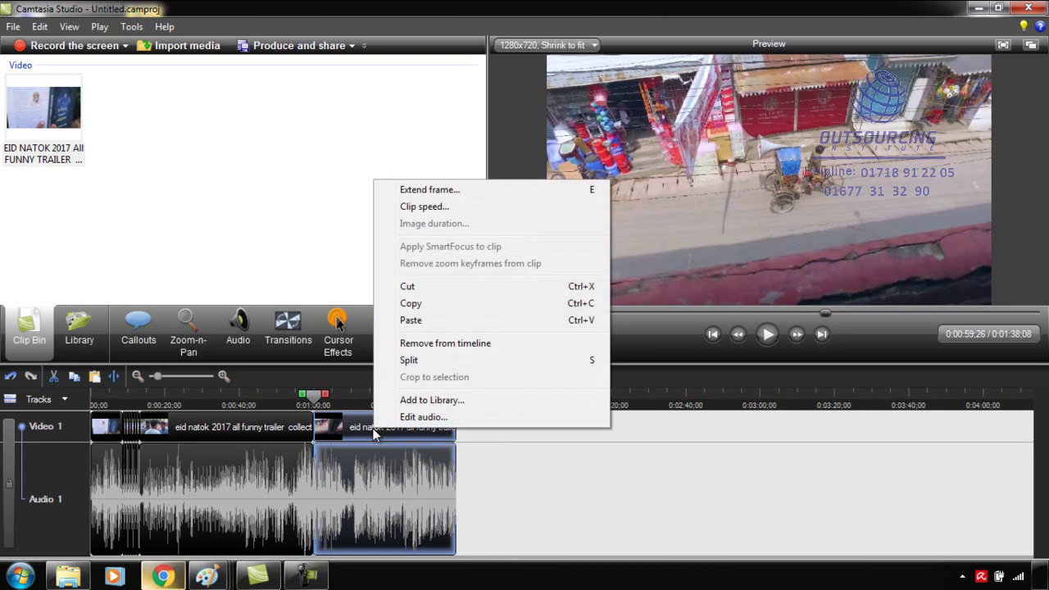
left_click(436, 345)
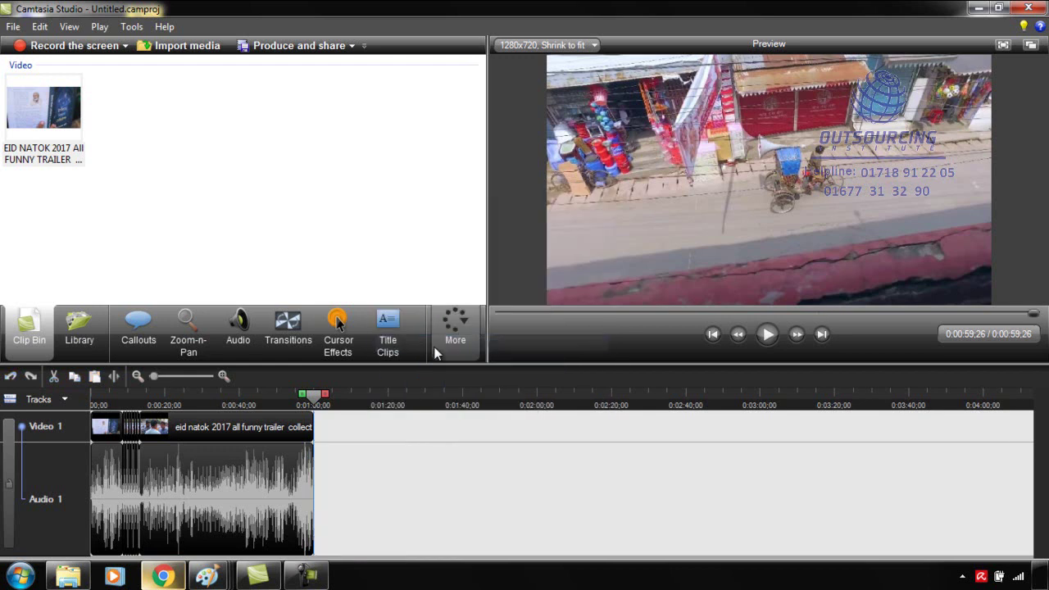